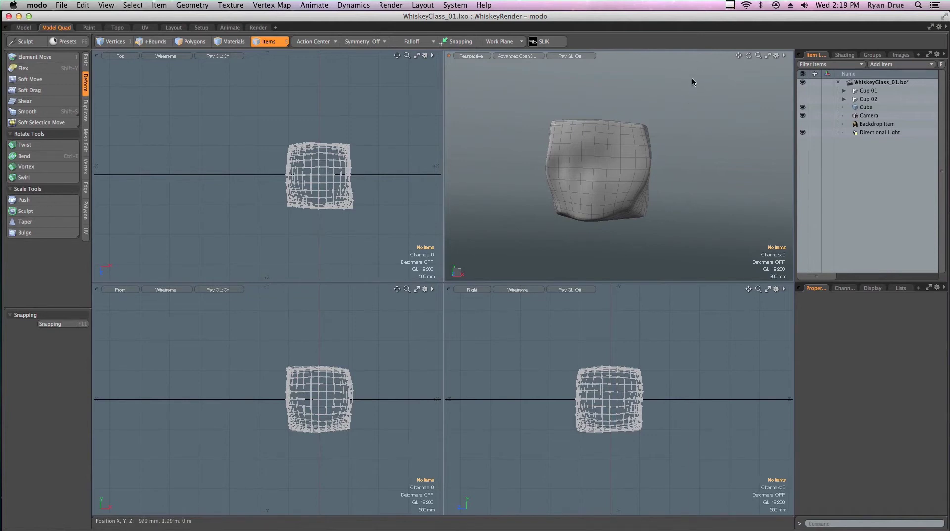
# Save the scene as a new version named WhiskeyGlass_02 in the Scenes folder.
pyautogui.press('super+shift+s')
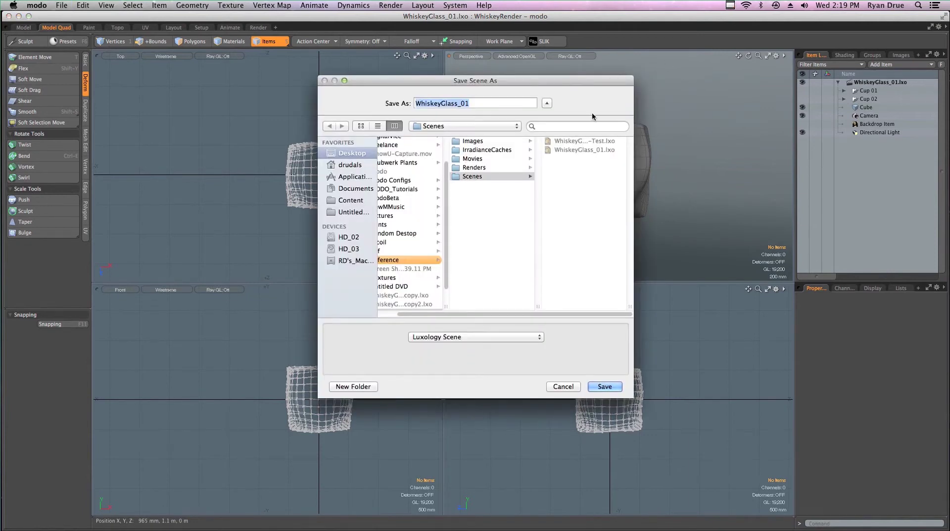
pyautogui.click(589, 148)
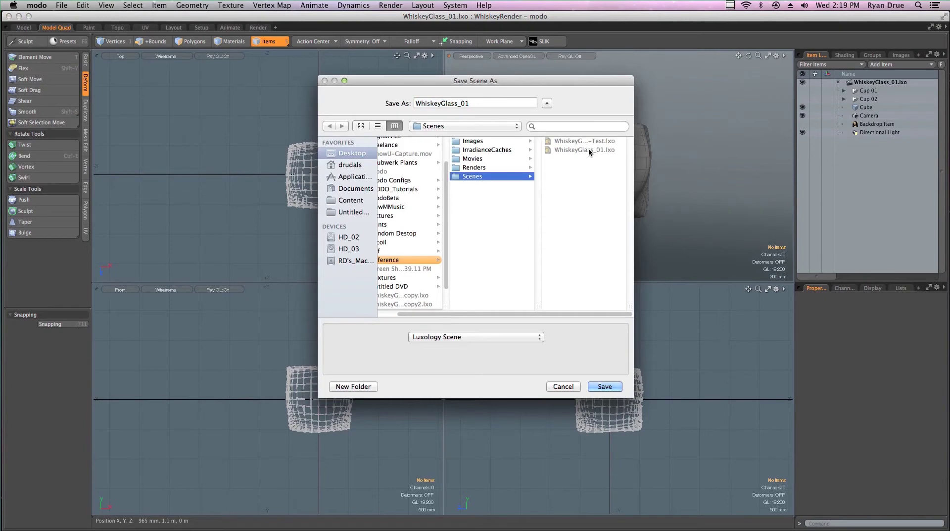
pyautogui.click(466, 103)
pyautogui.press('Return')
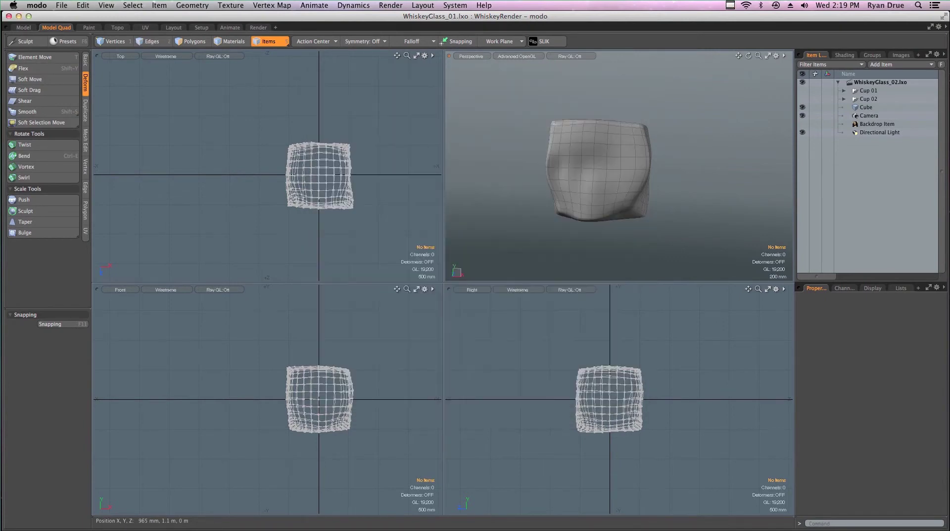
# Show the Cup 01 group to examine its glass and whiskey meshes, and hide it again.
pyautogui.keyDown('alt'); pyautogui.moveTo(646, 183); pyautogui.dragTo(604, 209); pyautogui.keyUp('alt')
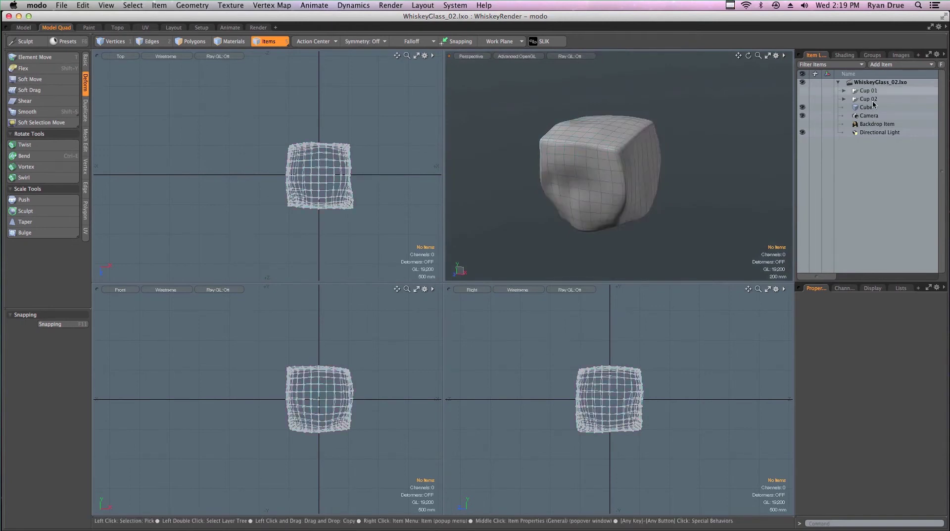
pyautogui.click(802, 91)
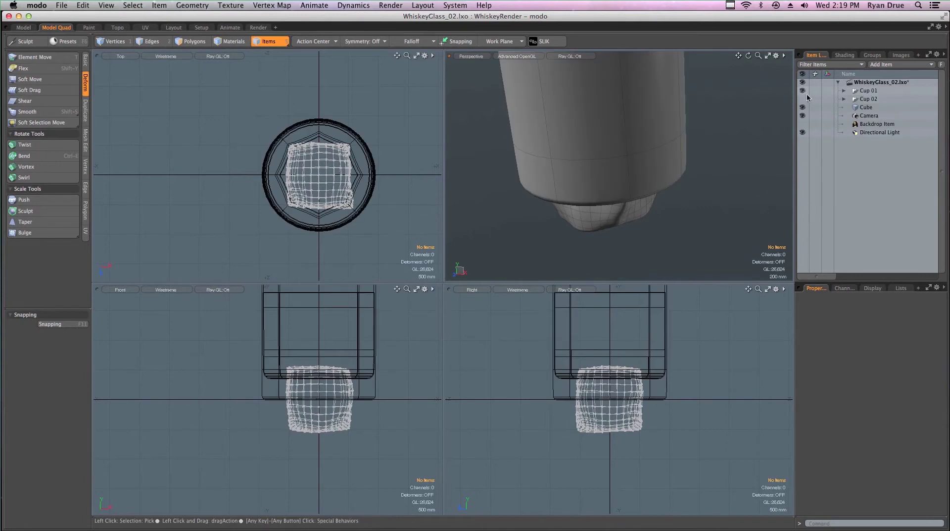
pyautogui.click(844, 91)
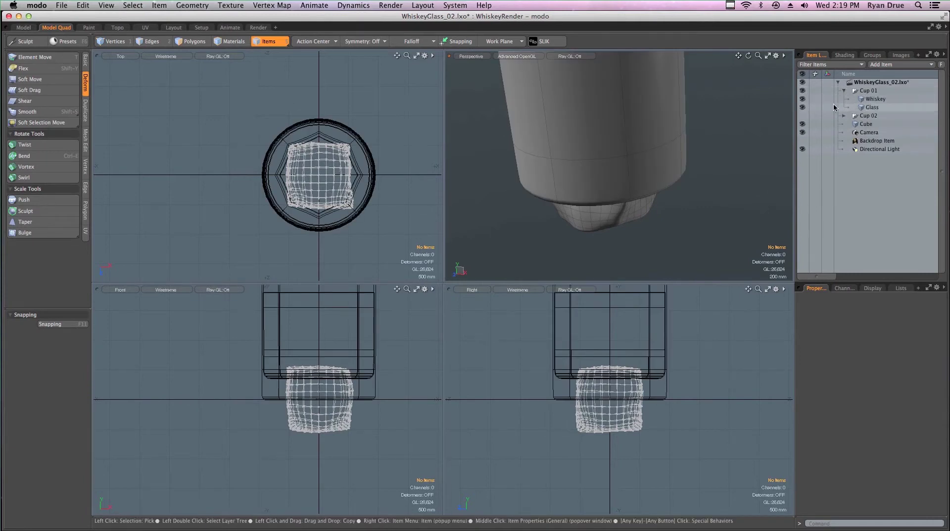
pyautogui.keyDown('ctrl'); pyautogui.keyDown('alt'); pyautogui.moveTo(702, 152); pyautogui.dragTo(669, 217); pyautogui.keyUp('alt'); pyautogui.keyUp('ctrl')
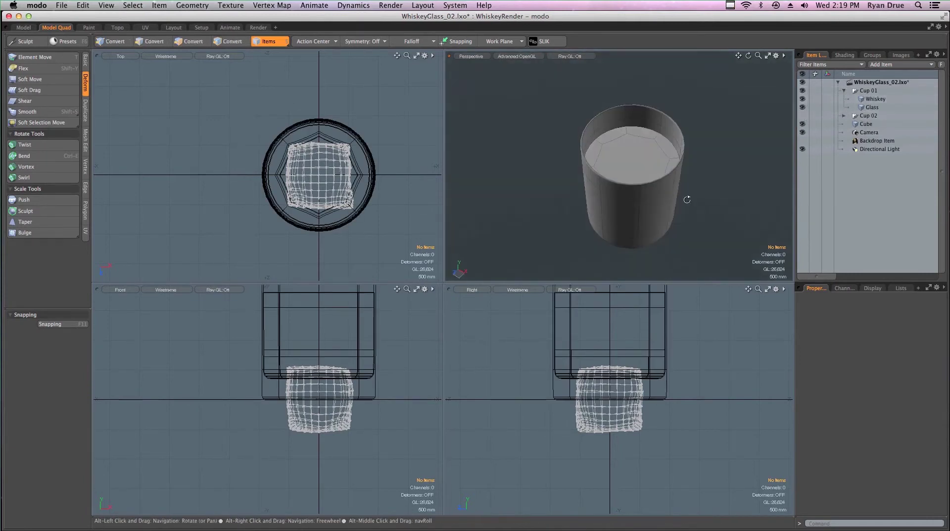
pyautogui.click(844, 92)
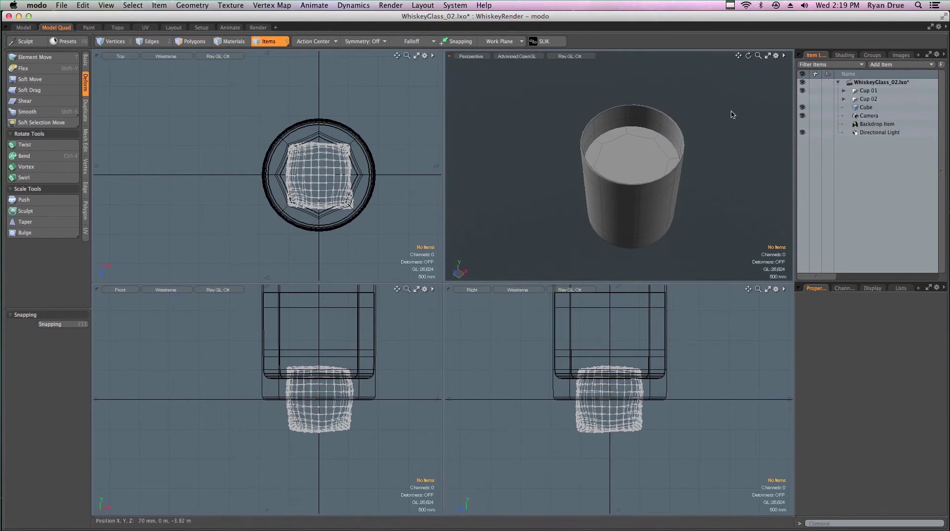
pyautogui.click(803, 90)
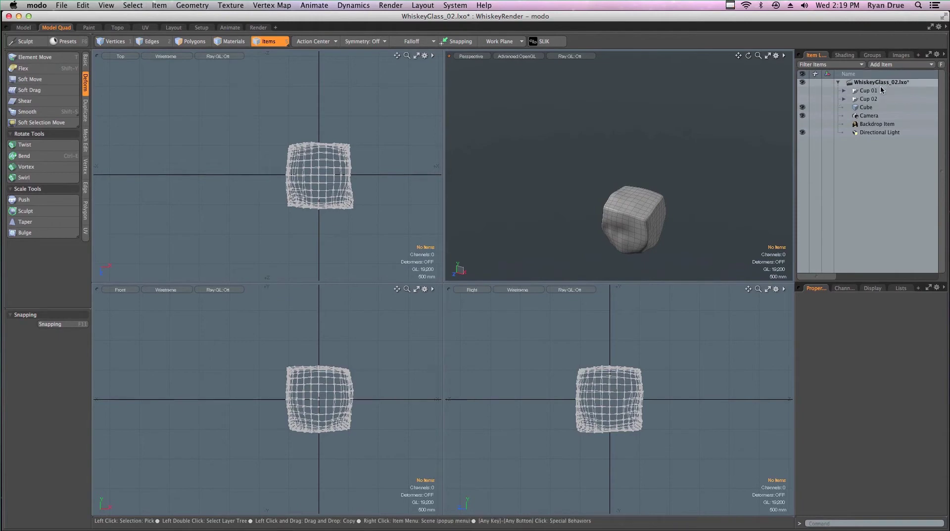
# Make the Cup 02 group visible and expand it to list its meshes.
pyautogui.click(803, 100)
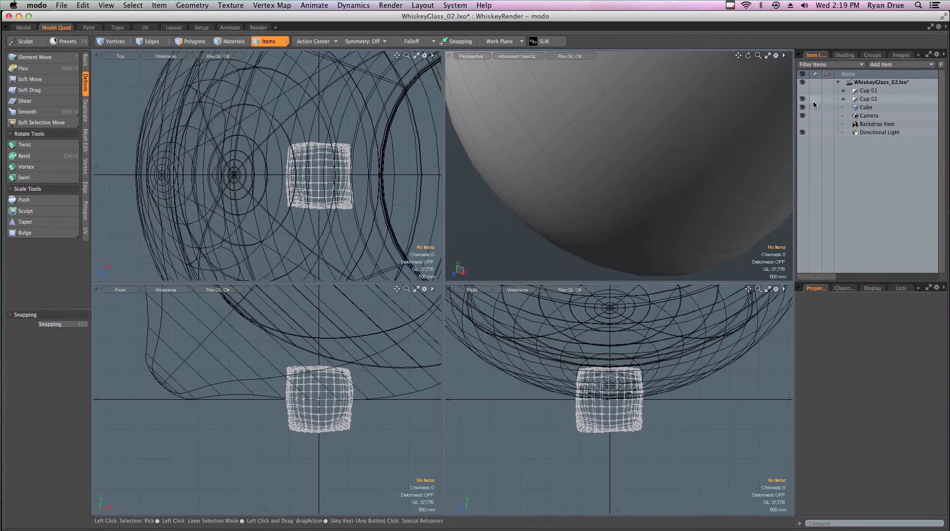
pyautogui.click(846, 98)
pyautogui.scroll(-5, 703, 131)
pyautogui.keyDown('alt'); pyautogui.keyDown('shift'); pyautogui.moveTo(698, 133); pyautogui.dragTo(748, 183); pyautogui.keyUp('shift'); pyautogui.keyUp('alt')
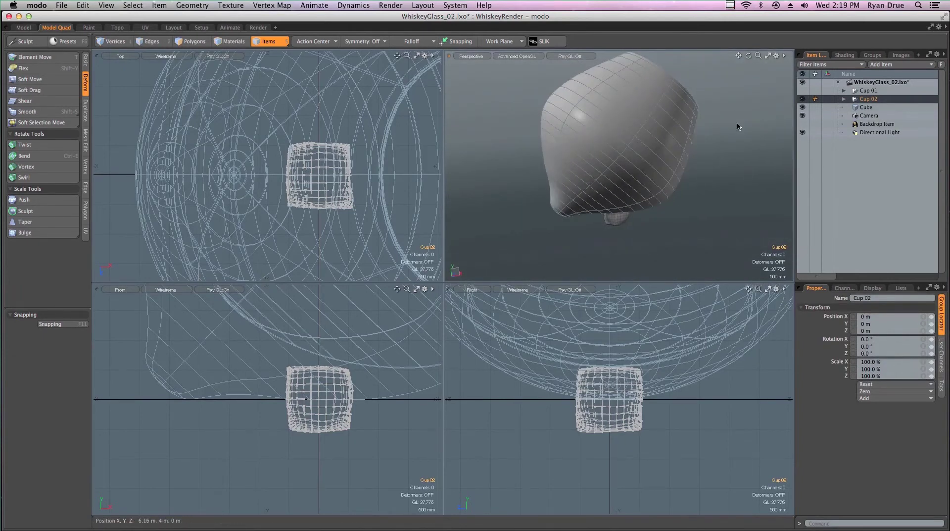
pyautogui.click(844, 99)
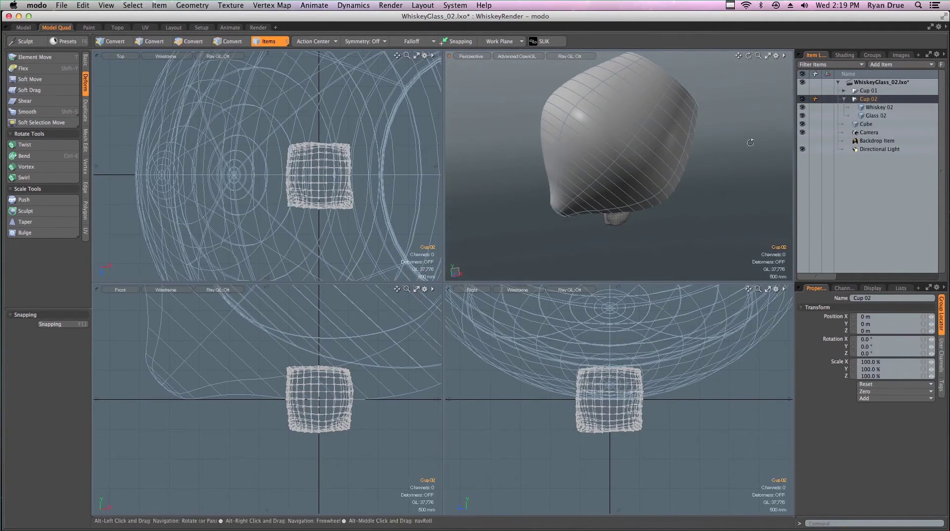
pyautogui.keyDown('alt'); pyautogui.moveTo(750, 142); pyautogui.dragTo(645, 130); pyautogui.keyUp('alt')
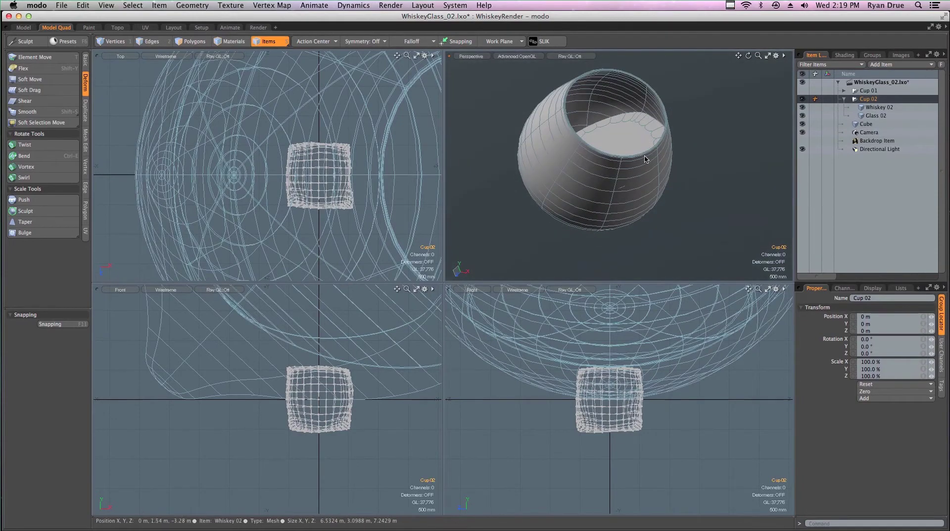
pyautogui.press('Escape')
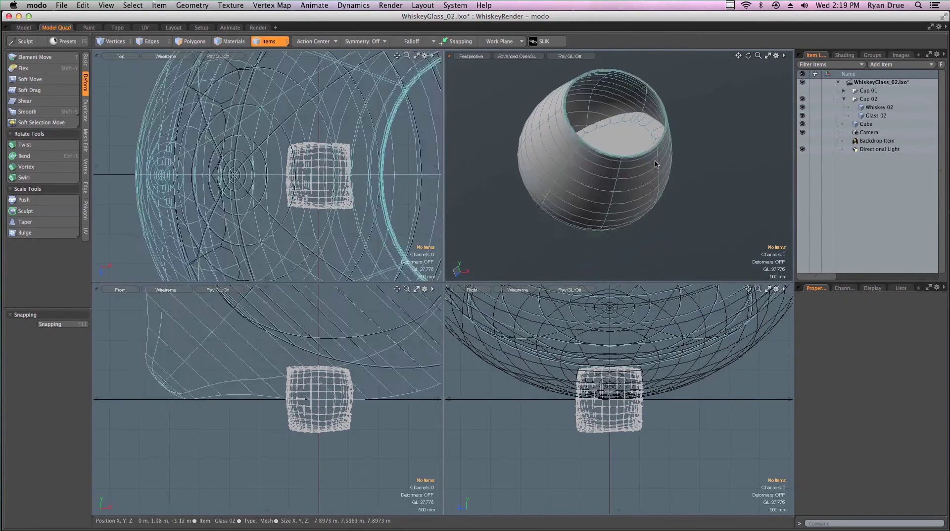
pyautogui.keyDown('alt'); pyautogui.moveTo(651, 179); pyautogui.dragTo(649, 180); pyautogui.keyUp('alt')
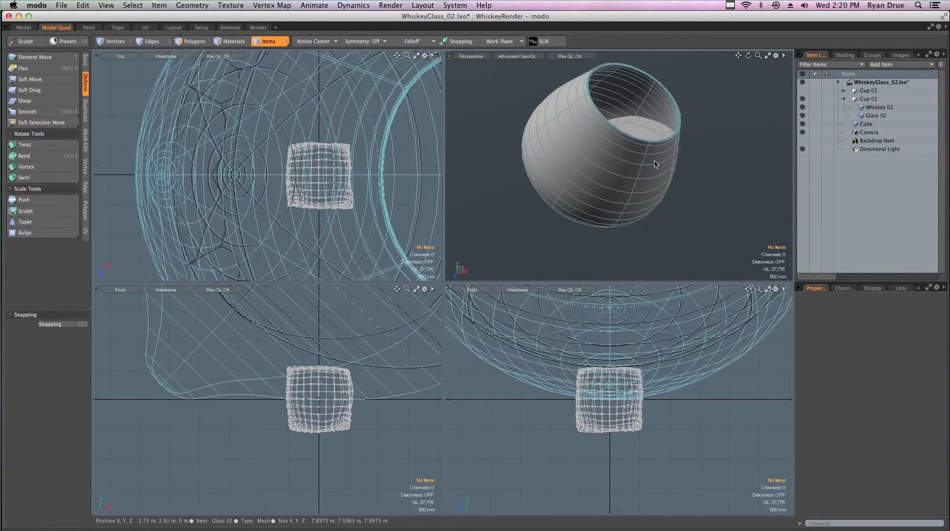
# Select all connected liquid polygons of the Whiskey 02 mesh and hide them.
pyautogui.press('3')
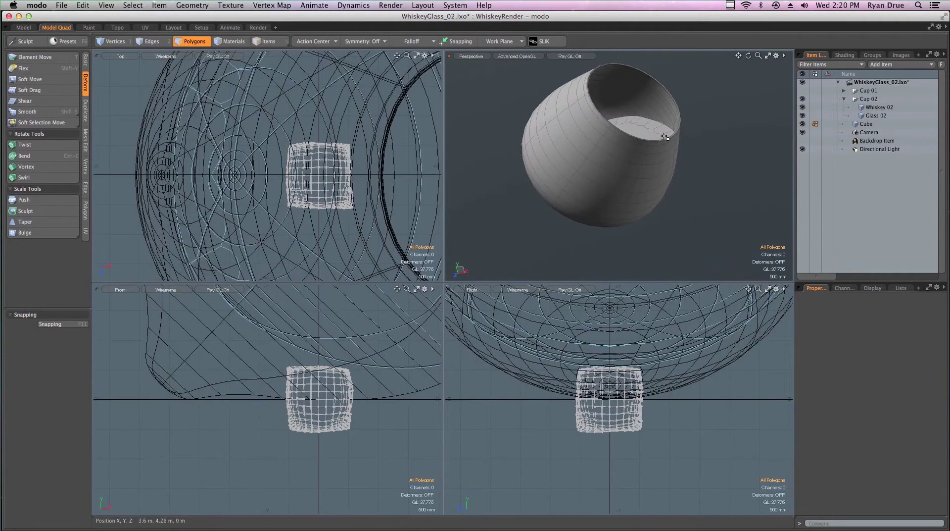
pyautogui.press('5')
pyautogui.click(656, 131)
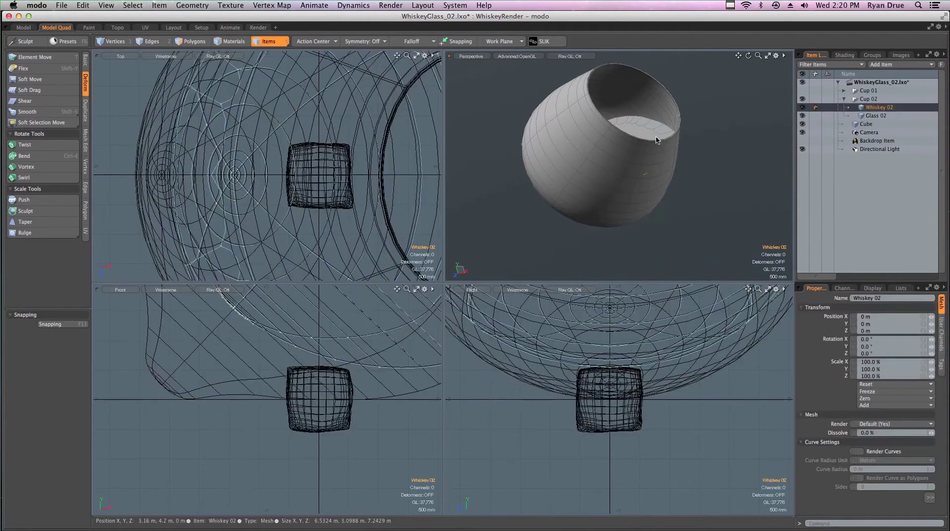
pyautogui.press('3')
pyautogui.doubleClick(656, 130)
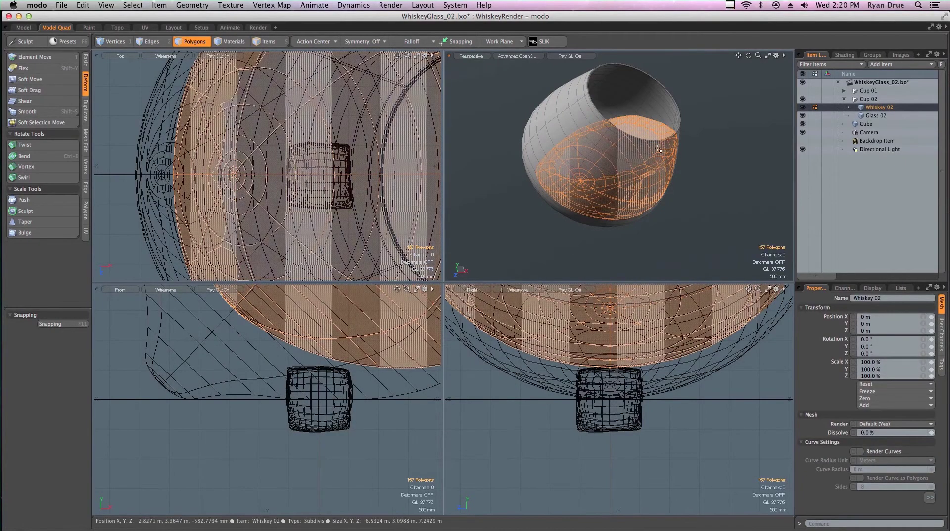
pyautogui.press('h')
# Select the connected liquid polygons inside the Glass 02 mesh and examine how they sit in the glass.
pyautogui.click(872, 117)
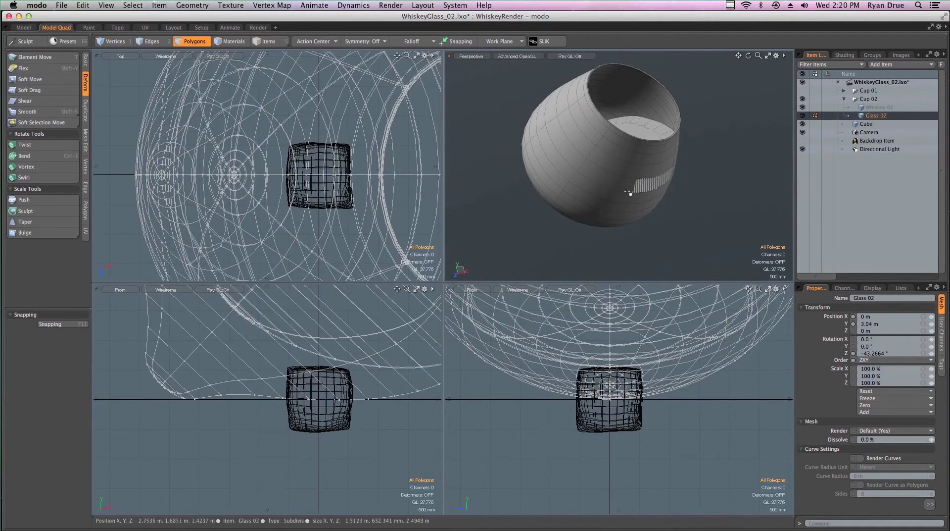
pyautogui.doubleClick(659, 172)
pyautogui.keyDown('alt'); pyautogui.moveTo(659, 172); pyautogui.dragTo(655, 187); pyautogui.keyUp('alt')
pyautogui.doubleClick(643, 151)
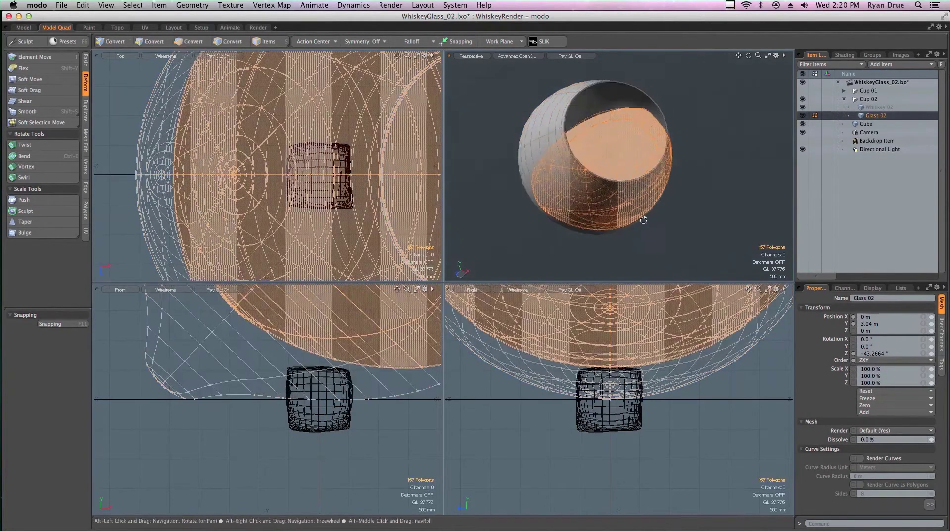
pyautogui.keyDown('alt'); pyautogui.moveTo(644, 151); pyautogui.dragTo(637, 101); pyautogui.keyUp('alt')
pyautogui.keyDown('ctrl'); pyautogui.keyDown('alt'); pyautogui.moveTo(364, 337); pyautogui.dragTo(297, 341); pyautogui.keyUp('alt'); pyautogui.keyUp('ctrl')
pyautogui.keyDown('alt'); pyautogui.keyDown('shift'); pyautogui.moveTo(297, 341); pyautogui.dragTo(255, 380); pyautogui.keyUp('shift'); pyautogui.keyUp('alt')
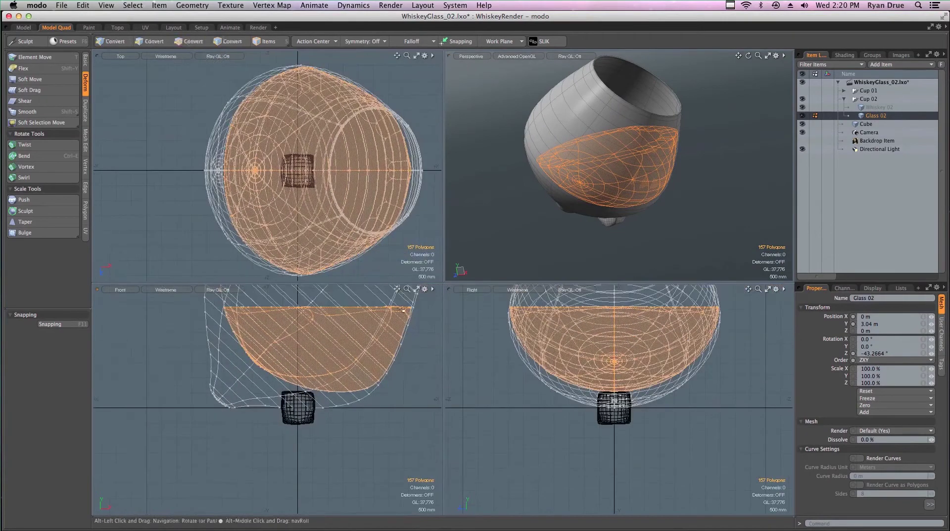
# Delete the Whiskey 02 mesh item from the Cup 02 group.
pyautogui.click(882, 112)
pyautogui.rightClick(884, 111)
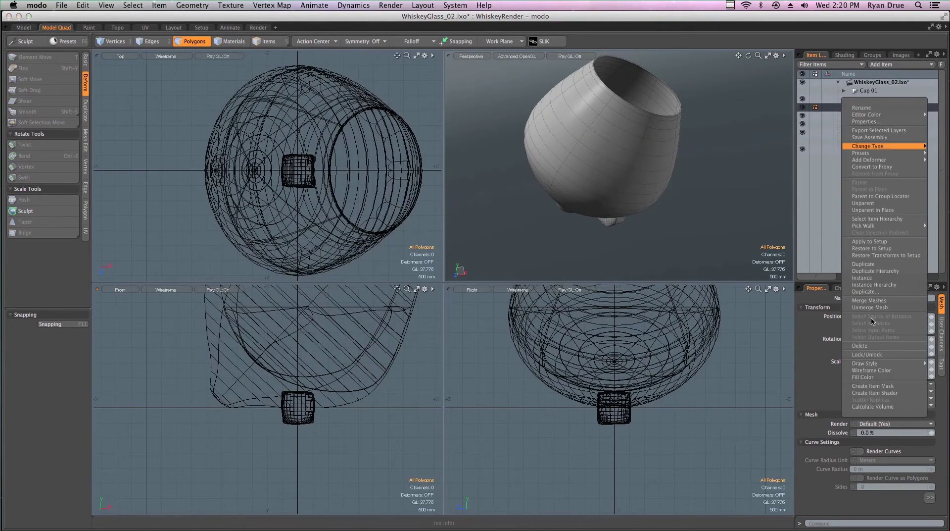
pyautogui.click(860, 346)
# Select the Glass 02 mesh and turn on the Dimensions Tool to display its size.
pyautogui.keyDown('alt'); pyautogui.moveTo(711, 169); pyautogui.dragTo(624, 180); pyautogui.keyUp('alt')
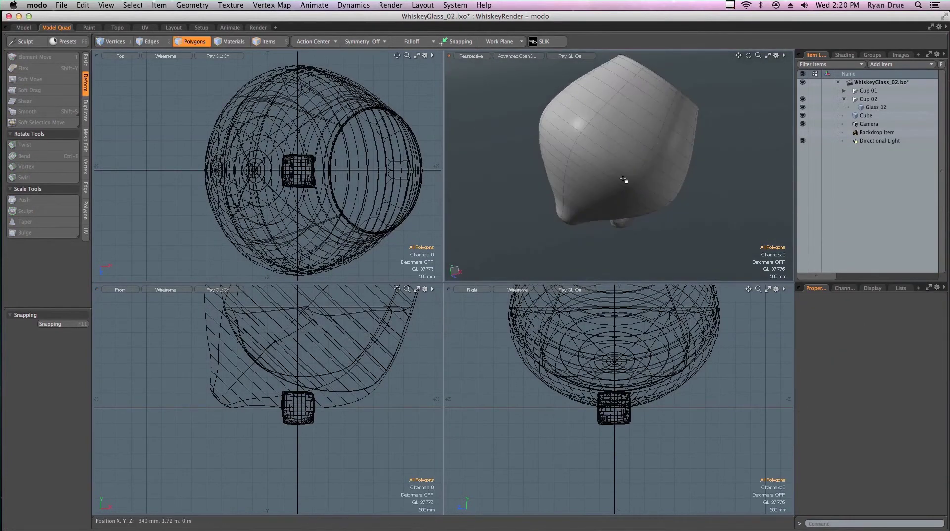
pyautogui.scroll(-3, 336, 352)
pyautogui.keyDown('alt'); pyautogui.moveTo(373, 301); pyautogui.dragTo(339, 335); pyautogui.keyUp('alt')
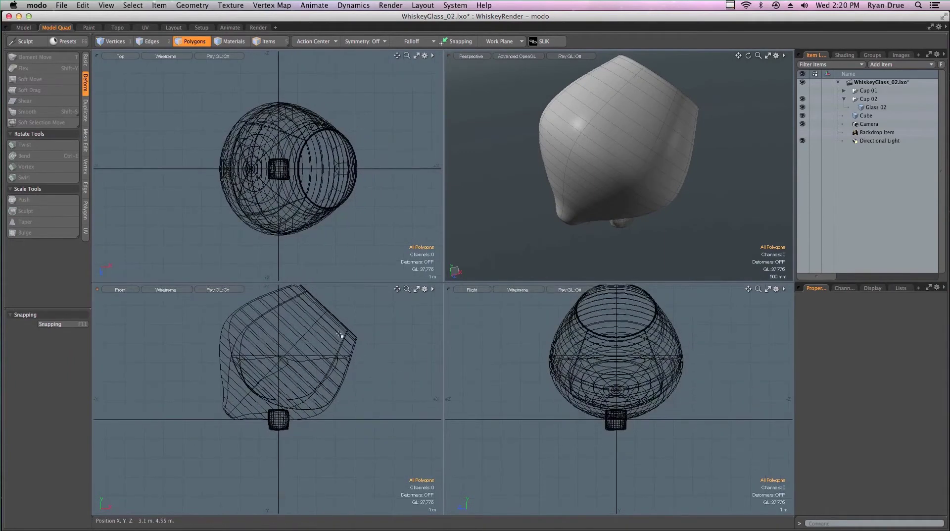
pyautogui.keyDown('alt'); pyautogui.moveTo(654, 151); pyautogui.dragTo(528, 178); pyautogui.keyUp('alt')
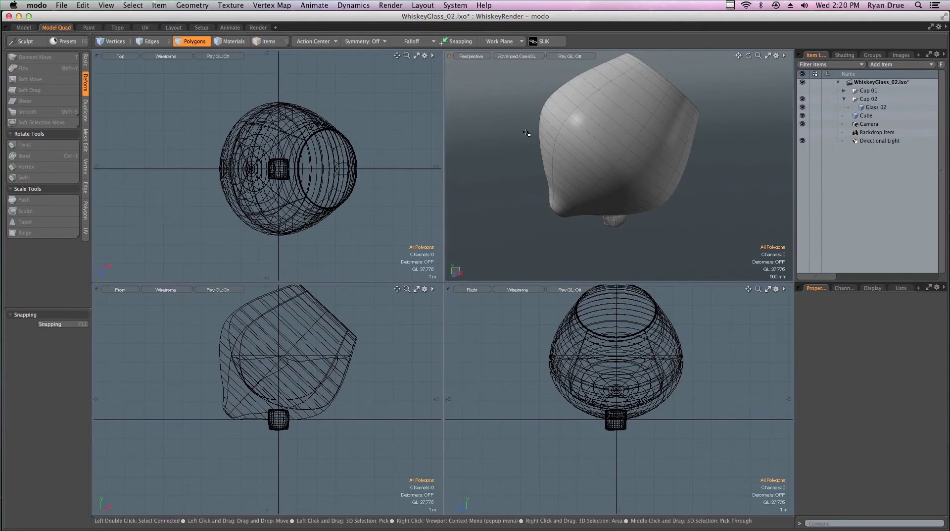
pyautogui.click(86, 62)
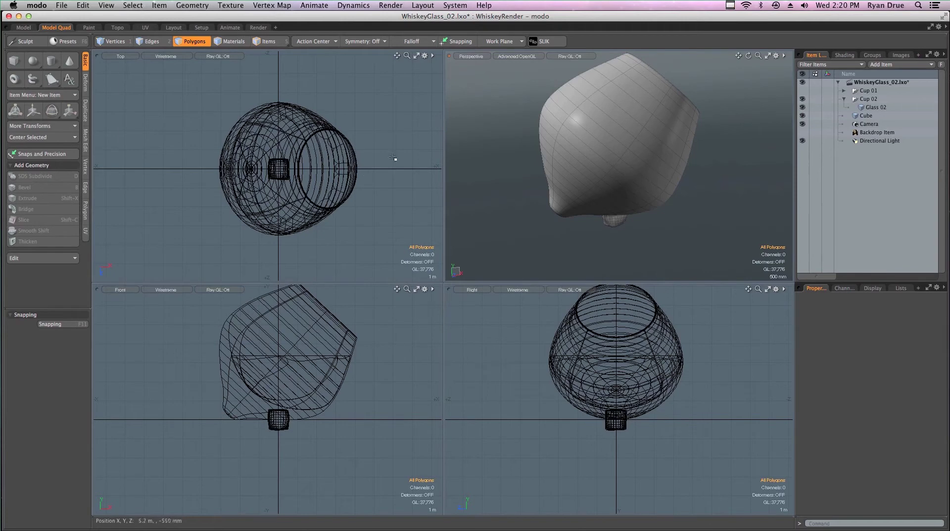
pyautogui.click(878, 108)
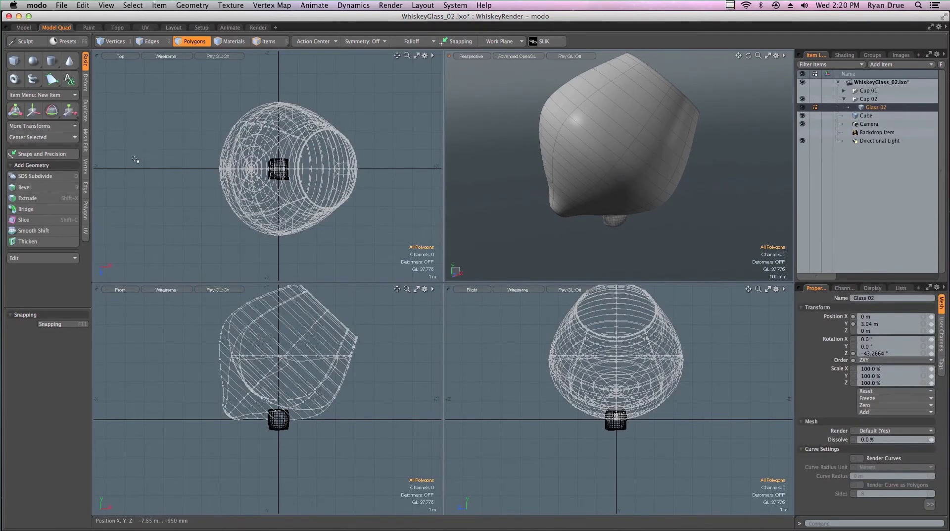
pyautogui.click(106, 5)
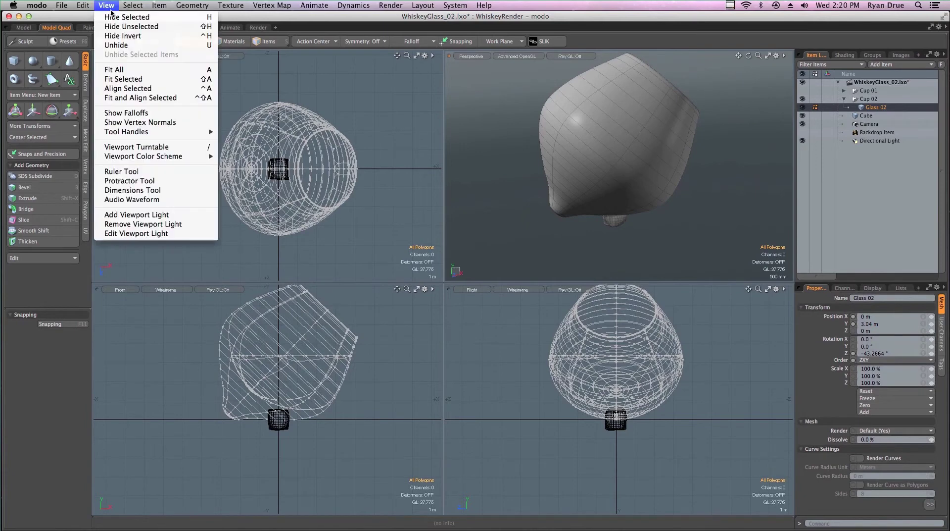
pyautogui.click(114, 191)
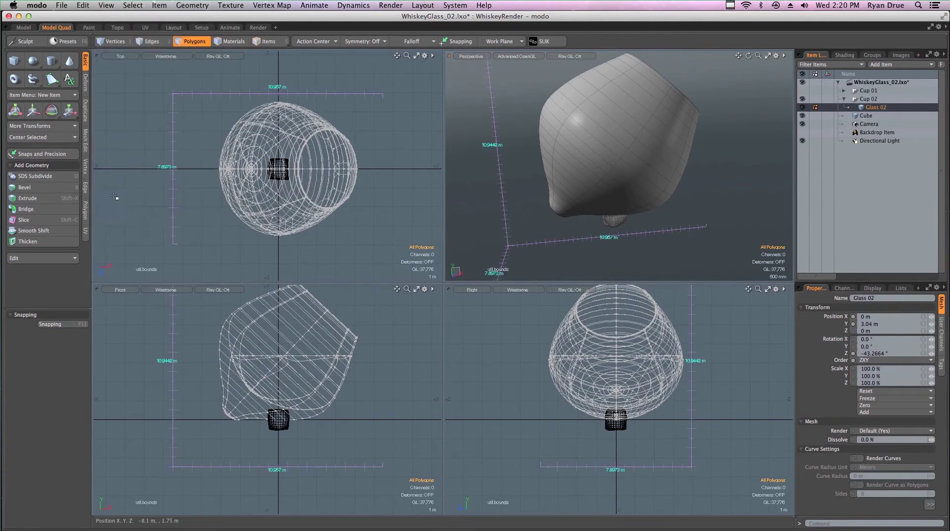
# Select all polygons of Glass 02 and scale them down uniformly to about 1.22 m wide.
pyautogui.keyDown('ctrl'); pyautogui.keyDown('alt'); pyautogui.moveTo(345, 394); pyautogui.dragTo(311, 385); pyautogui.keyUp('alt'); pyautogui.keyUp('ctrl')
pyautogui.moveTo(335, 326); pyautogui.dragTo(273, 348, button='right')
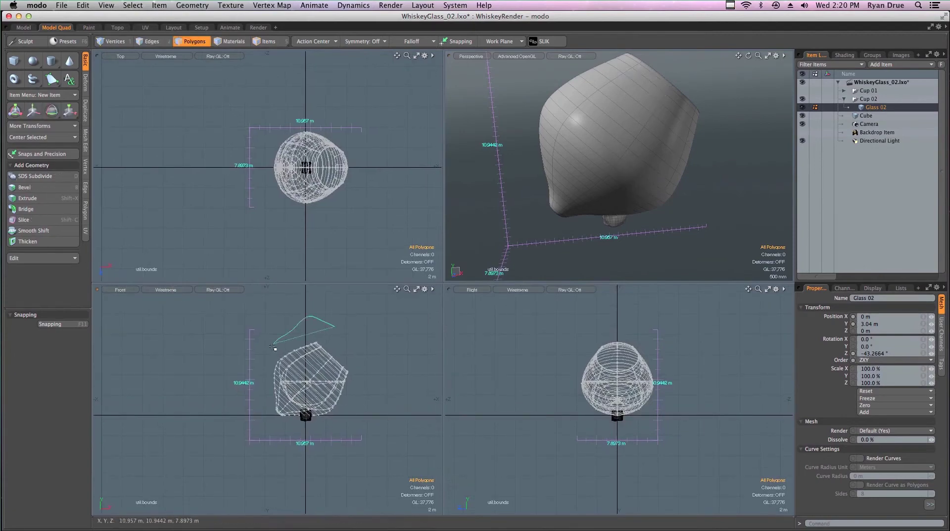
pyautogui.moveTo(291, 440); pyautogui.dragTo(366, 377, button='right')
pyautogui.keyDown('ctrl'); pyautogui.keyDown('alt'); pyautogui.moveTo(360, 358); pyautogui.dragTo(306, 385); pyautogui.keyUp('alt'); pyautogui.keyUp('ctrl')
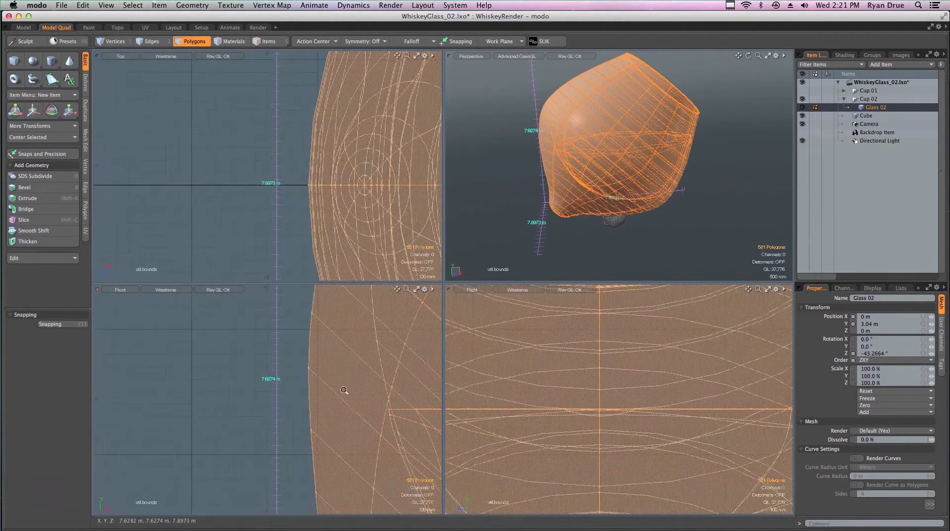
pyautogui.hotkey('shift', 'a')
pyautogui.press('y')
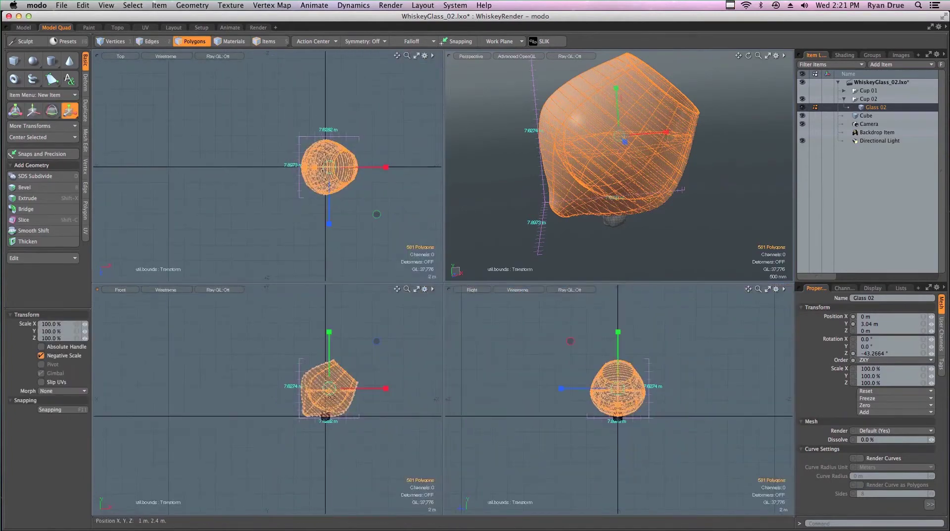
pyautogui.moveTo(330, 388); pyautogui.dragTo(292, 388)
# Move the selected glass polygons about -386 mm in X and -2.99 m in Y so they overlap the top of the cube.
pyautogui.press('w')
pyautogui.moveTo(376, 340); pyautogui.dragTo(374, 363)
pyautogui.hotkey('shift', 'a')
pyautogui.scroll(5, 291, 401)
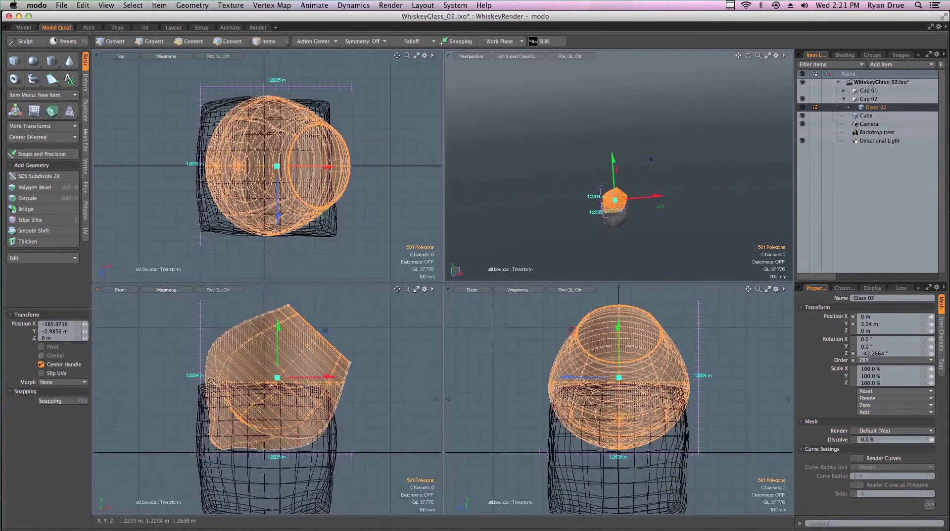
pyautogui.keyDown('ctrl'); pyautogui.keyDown('alt'); pyautogui.moveTo(291, 400); pyautogui.dragTo(244, 395); pyautogui.keyUp('alt'); pyautogui.keyUp('ctrl')
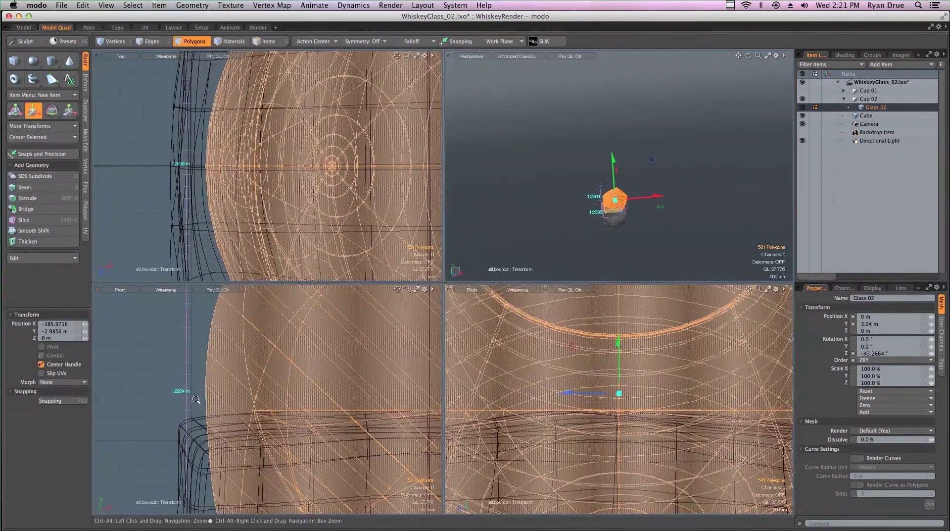
pyautogui.hotkey('shift', 'a')
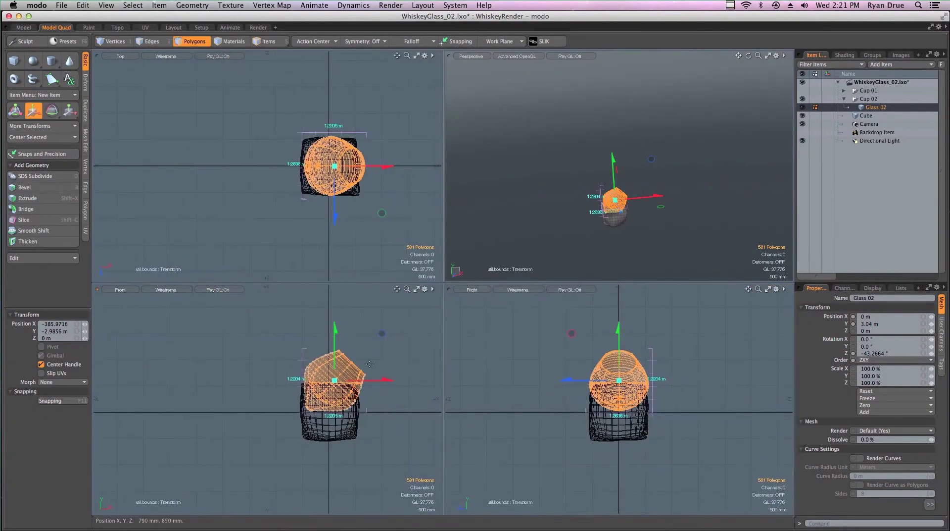
# Scale the selected glass polygons down uniformly to about 316 mm wide, then deselect them.
pyautogui.press('r')
pyautogui.moveTo(336, 384); pyautogui.dragTo(299, 385)
pyautogui.press('q')
pyautogui.click(358, 365)
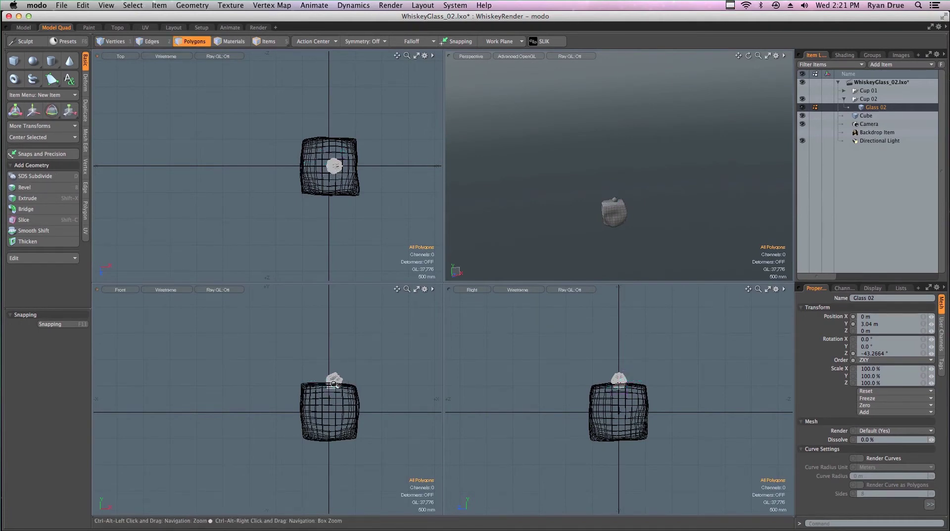
# Hide the Cube item so that only the Glass 02 mesh shows in the viewports.
pyautogui.scroll(5, 346, 175)
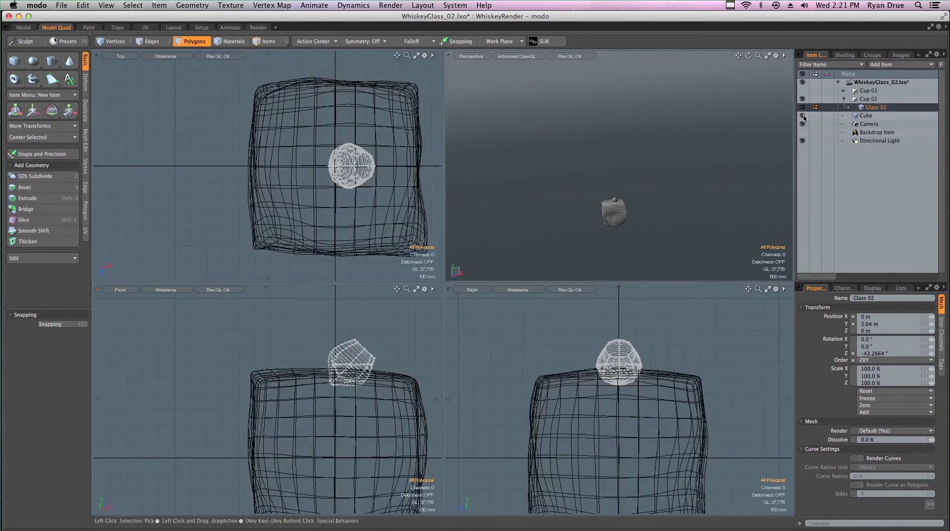
pyautogui.click(802, 115)
pyautogui.press('a')
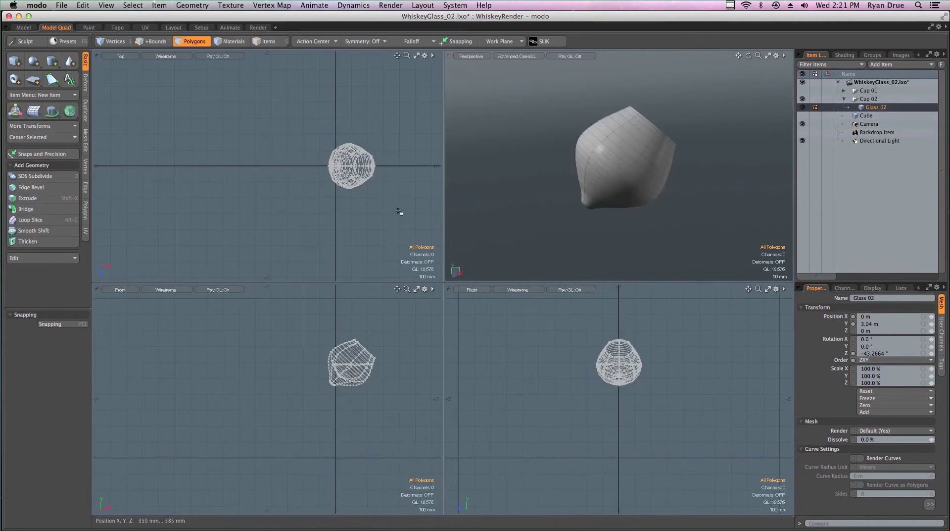
pyautogui.scroll(3, 382, 197)
pyautogui.scroll(-5, 333, 423)
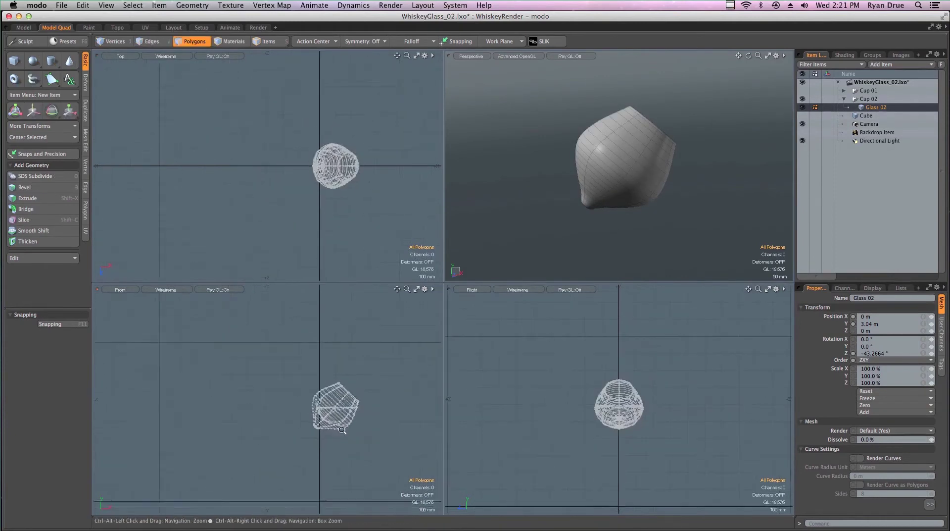
# Resize Glass 02 proportionally with Absolute Scaling, using Reference Scale with a Y size of 4 inches (101.6 mm).
pyautogui.click(55, 155)
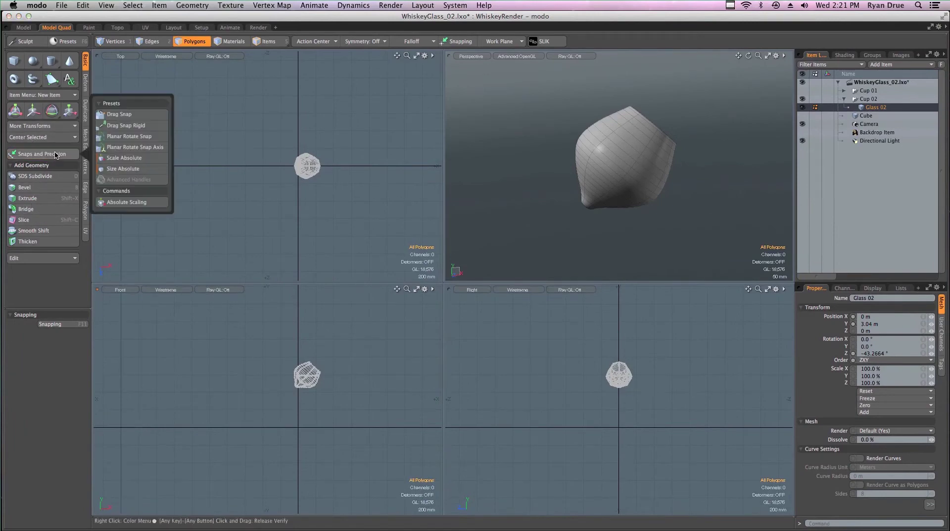
pyautogui.click(125, 203)
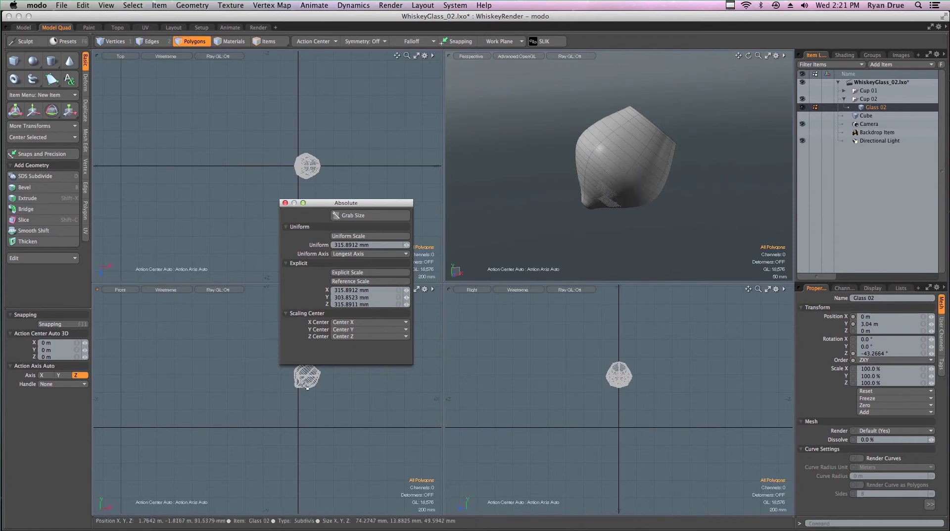
pyautogui.click(399, 297)
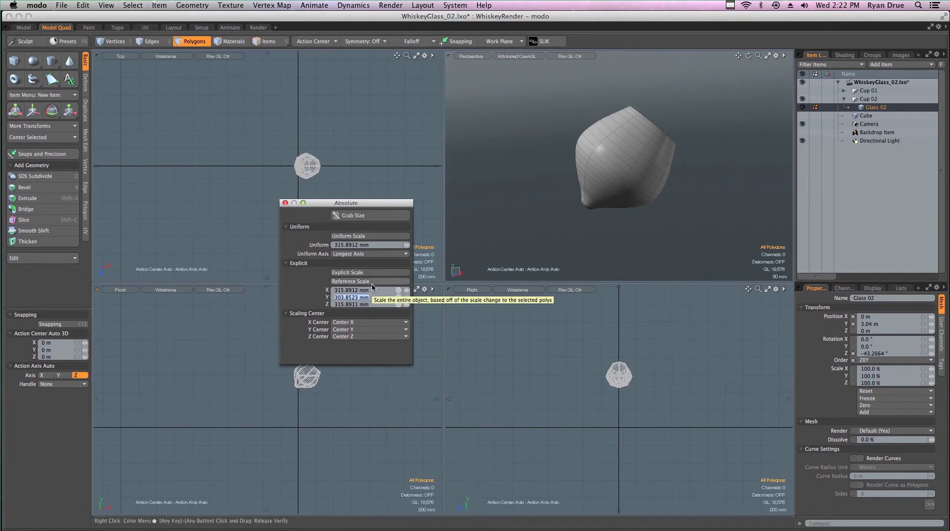
pyautogui.write('4')
pyautogui.click(371, 281)
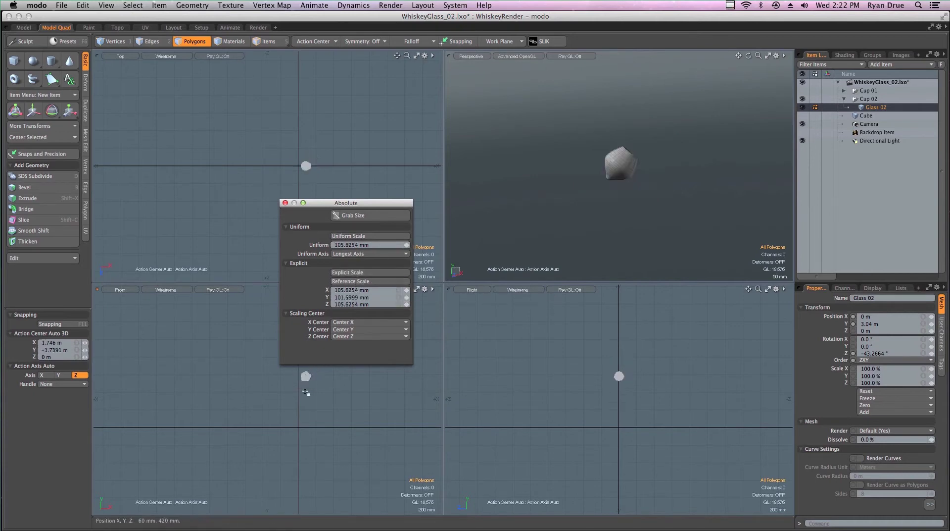
pyautogui.press('a')
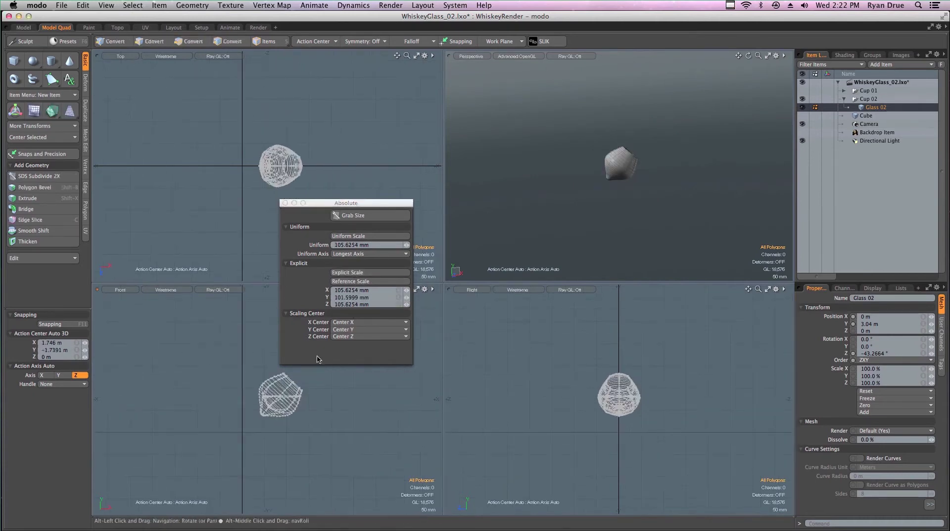
pyautogui.click(285, 203)
# Center the Glass 02 geometry on the world origin along all axes.
pyautogui.scroll(-3, 335, 349)
pyautogui.keyDown('alt'); pyautogui.keyDown('shift'); pyautogui.moveTo(335, 350); pyautogui.dragTo(312, 313); pyautogui.keyUp('shift'); pyautogui.keyUp('alt')
pyautogui.moveTo(672, 163)
pyautogui.keyDown('alt'); pyautogui.mouseDown()
pyautogui.moveTo(568, 223)
pyautogui.moveTo(667, 164)
pyautogui.mouseUp(); pyautogui.keyUp('alt')
pyautogui.press('3')
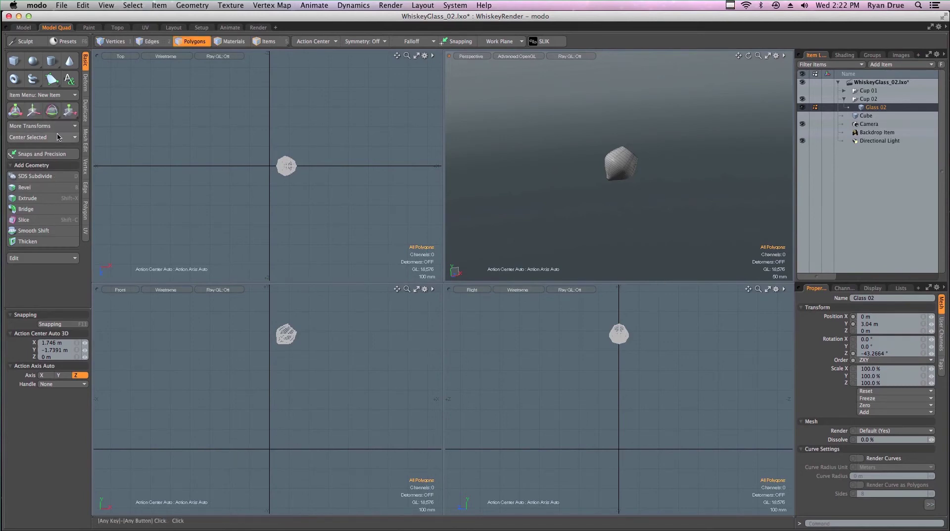
pyautogui.click(28, 138)
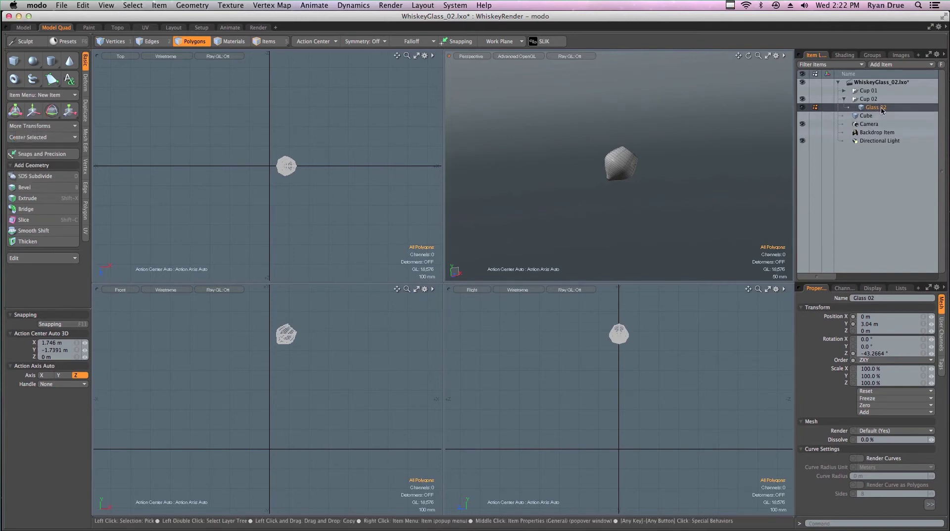
pyautogui.click(51, 141)
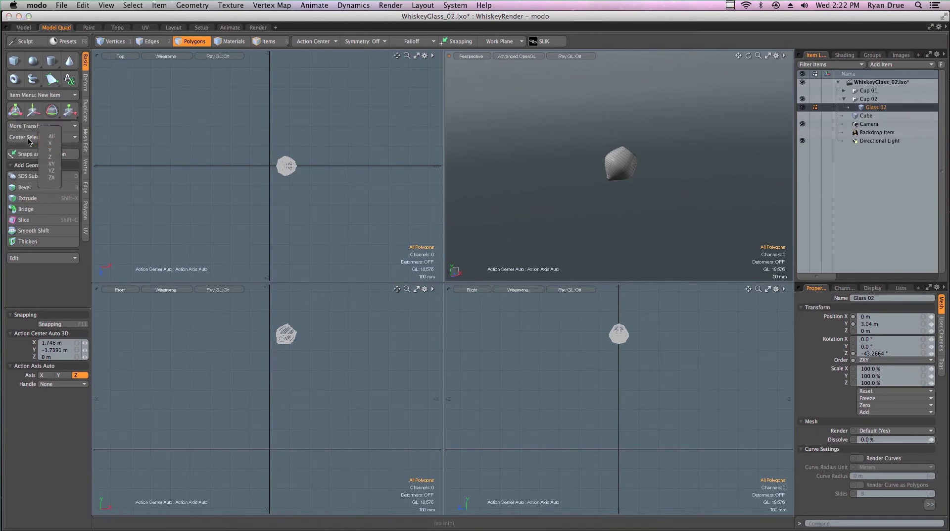
pyautogui.click(52, 136)
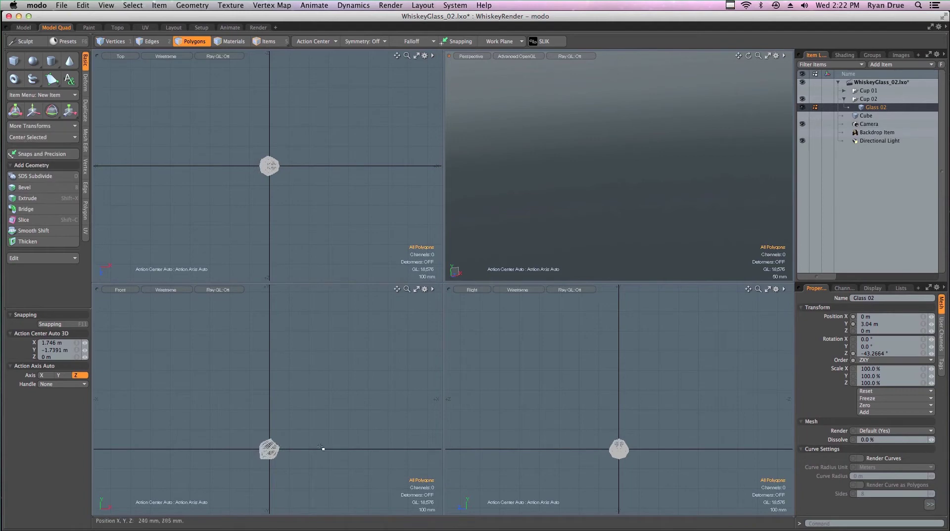
# Move the glass geometry up 48 mm in Y so its base rests on the ground line.
pyautogui.keyDown('ctrl'); pyautogui.keyDown('alt'); pyautogui.moveTo(264, 455); pyautogui.dragTo(350, 468); pyautogui.keyUp('alt'); pyautogui.keyUp('ctrl')
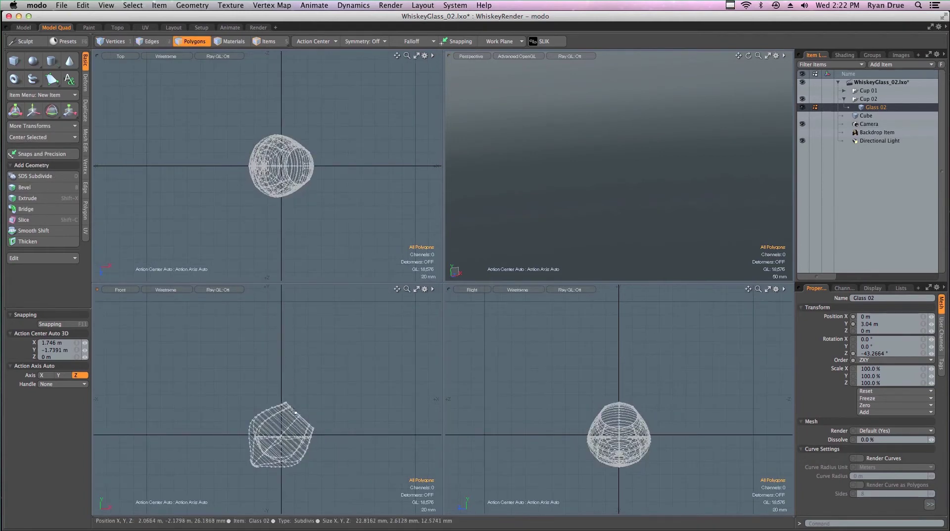
pyautogui.press('w')
pyautogui.moveTo(285, 424); pyautogui.dragTo(286, 393)
pyautogui.keyDown('ctrl'); pyautogui.keyDown('alt'); pyautogui.moveTo(279, 447); pyautogui.dragTo(403, 446); pyautogui.keyUp('alt'); pyautogui.keyUp('ctrl')
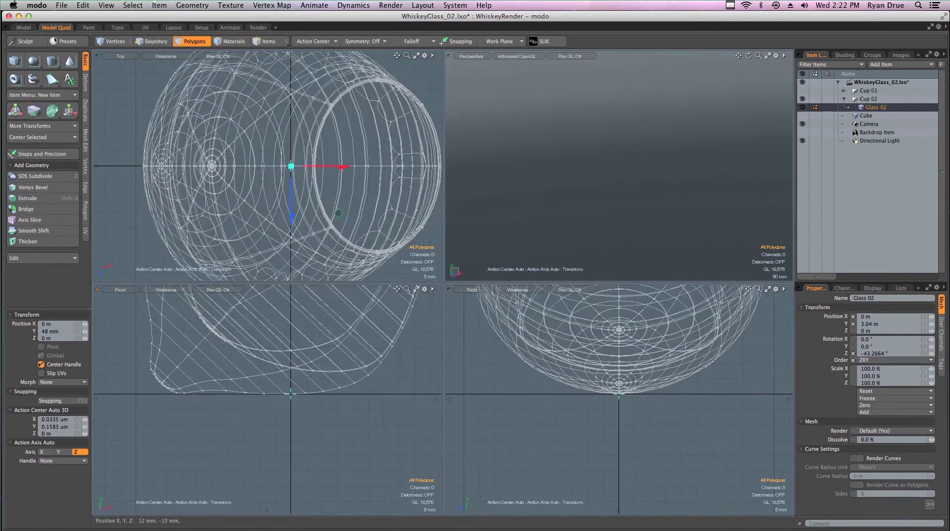
pyautogui.keyDown('ctrl'); pyautogui.keyDown('alt'); pyautogui.moveTo(310, 375); pyautogui.dragTo(345, 361); pyautogui.keyUp('alt'); pyautogui.keyUp('ctrl')
pyautogui.press('space')
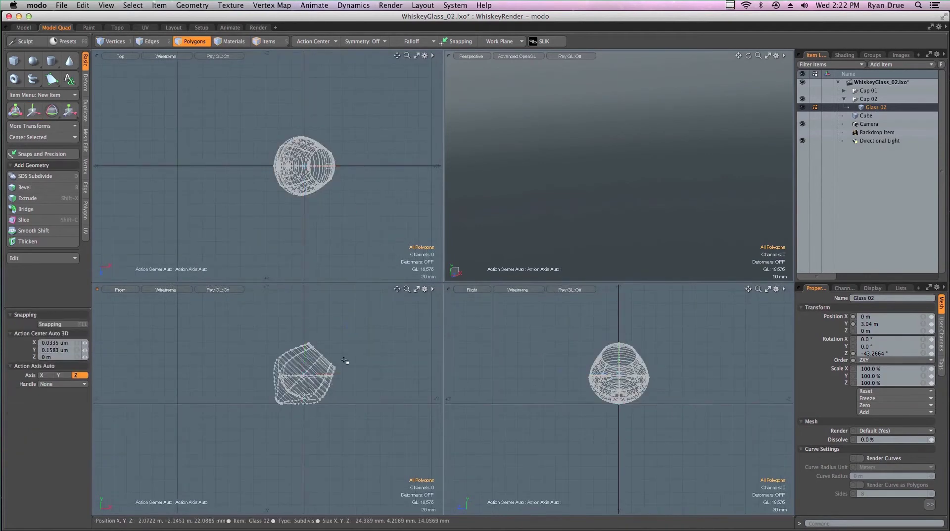
# Make the Cube item visible again and select it.
pyautogui.keyDown('alt'); pyautogui.moveTo(617, 201); pyautogui.dragTo(672, 149); pyautogui.keyUp('alt')
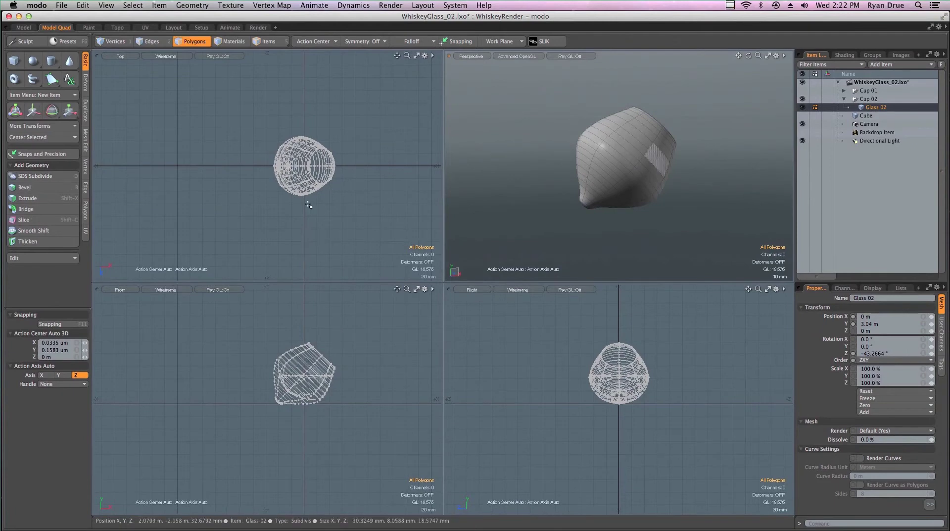
pyautogui.click(829, 117)
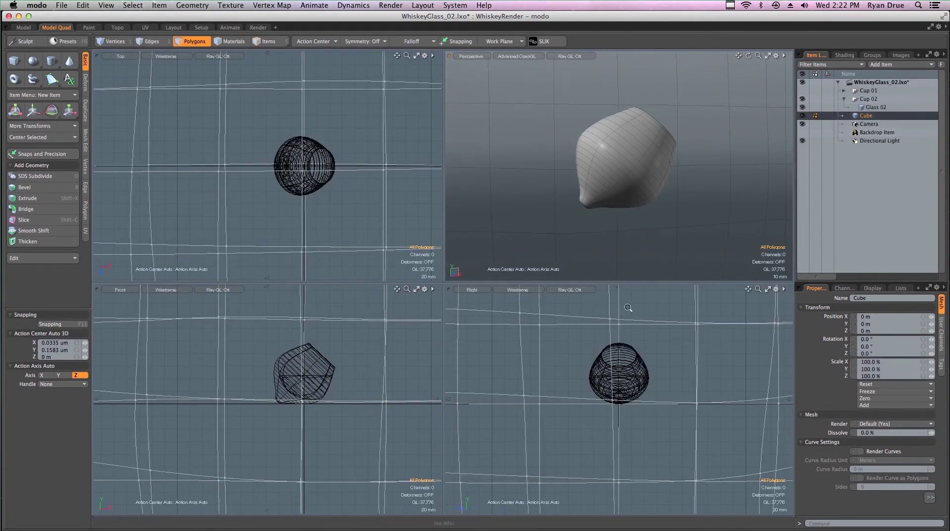
pyautogui.press('a')
pyautogui.scroll(-3, 261, 391)
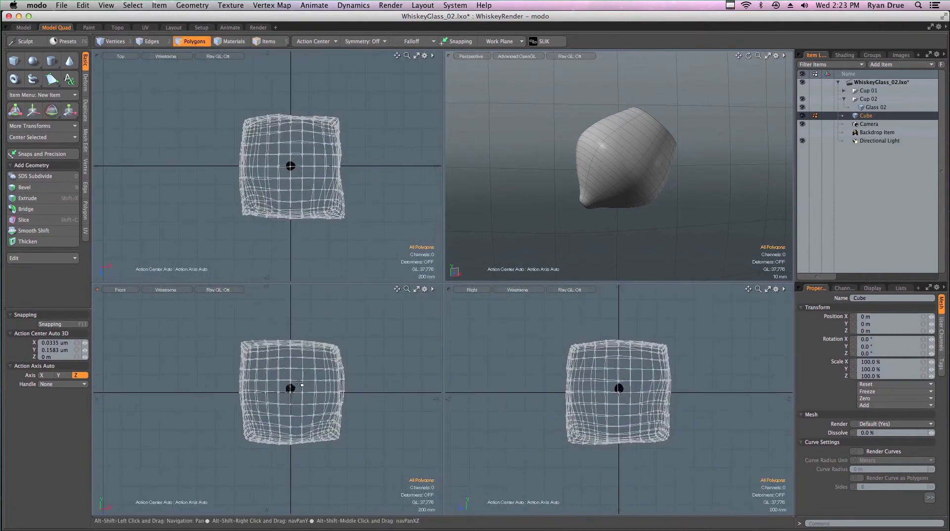
# Resize the cube with Absolute Scaling, applying Explicit Scale at X 25.5721 mm, Y 25.4 mm and Z 25.65 mm.
pyautogui.click(50, 156)
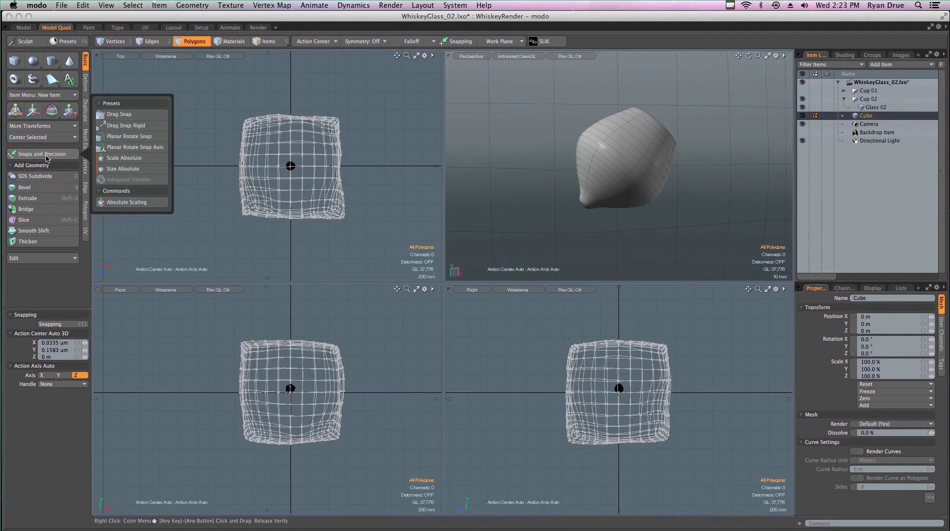
pyautogui.click(113, 202)
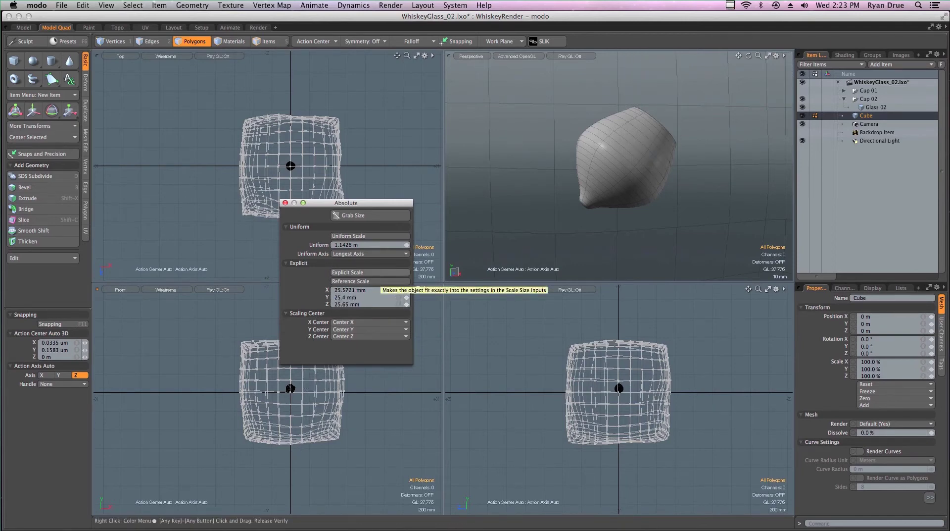
pyautogui.click(345, 274)
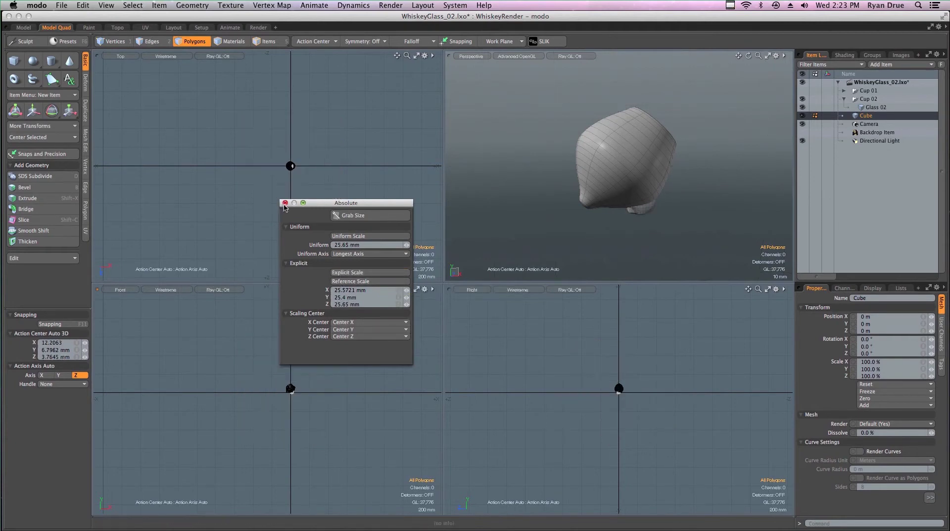
pyautogui.click(285, 203)
# Try moving the cube inside the glass by about -12 mm in X and 23.5 mm in Y, and undo the move.
pyautogui.hotkey('shift', 'a')
pyautogui.scroll(-5, 328, 385)
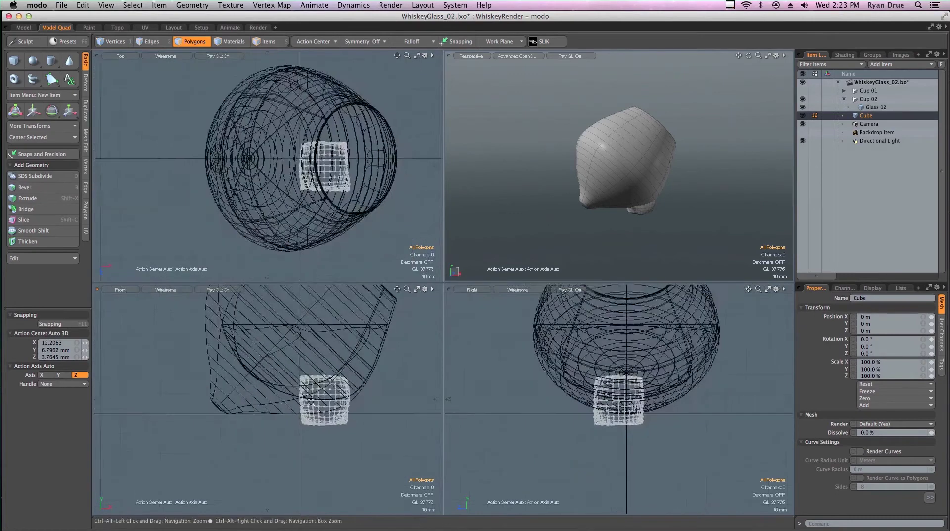
pyautogui.keyDown('alt'); pyautogui.keyDown('shift'); pyautogui.moveTo(319, 383); pyautogui.dragTo(311, 360); pyautogui.keyUp('shift'); pyautogui.keyUp('alt')
pyautogui.press('w')
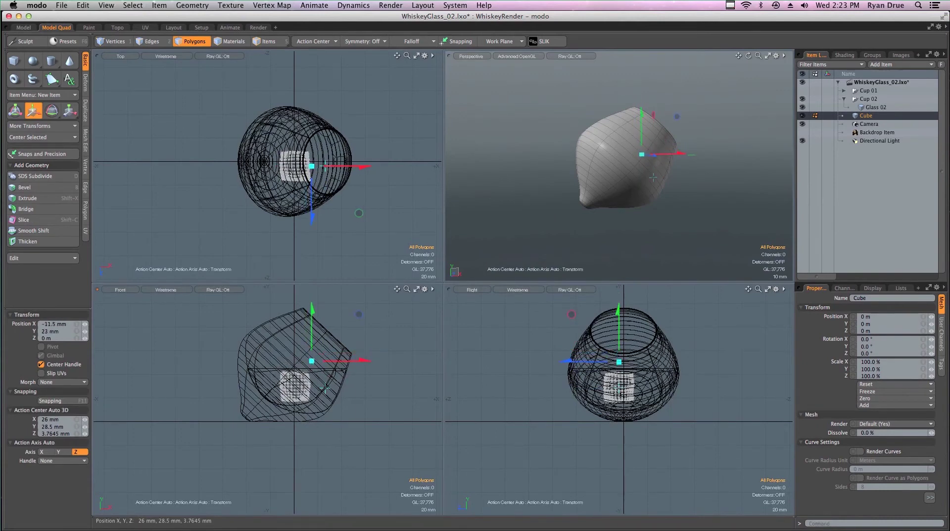
pyautogui.keyDown('alt'); pyautogui.moveTo(755, 109); pyautogui.dragTo(732, 126); pyautogui.keyUp('alt')
pyautogui.press('super+z')
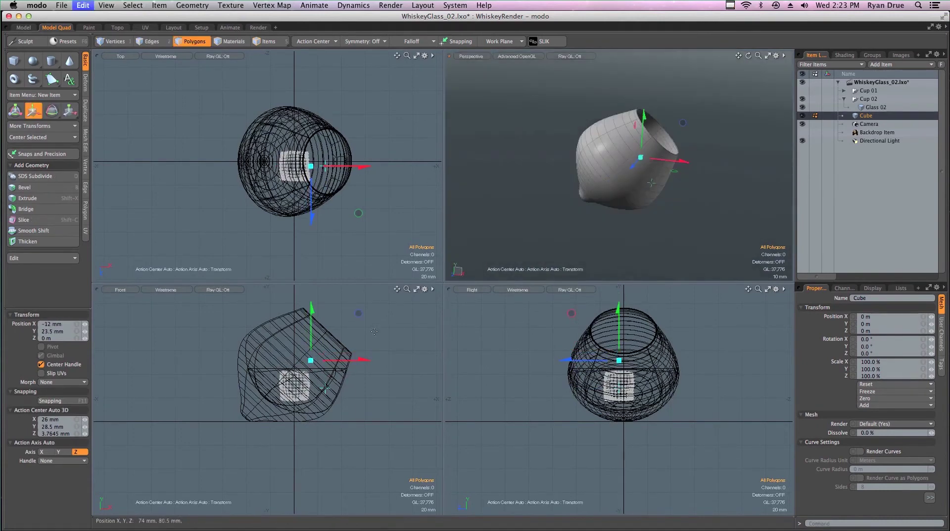
# Center the cube geometry on the world origin along all axes.
pyautogui.press('q')
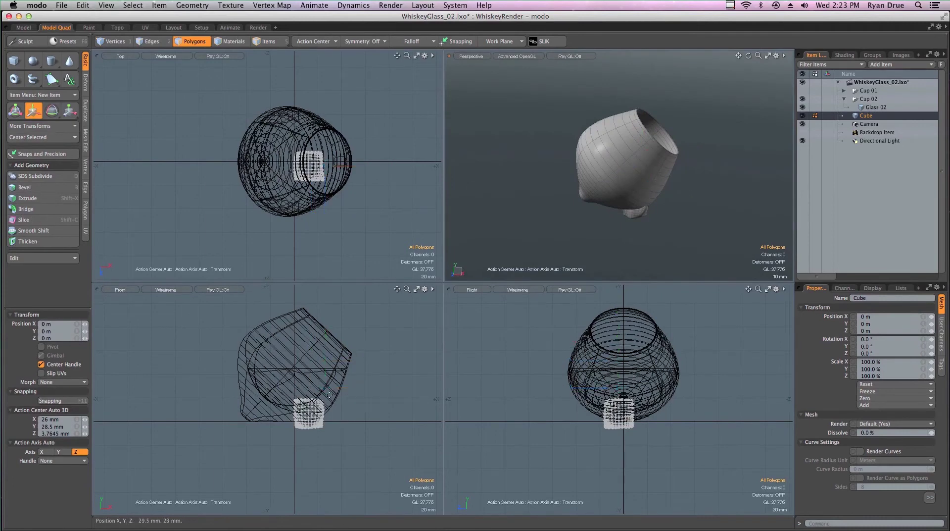
pyautogui.click(68, 141)
pyautogui.click(71, 144)
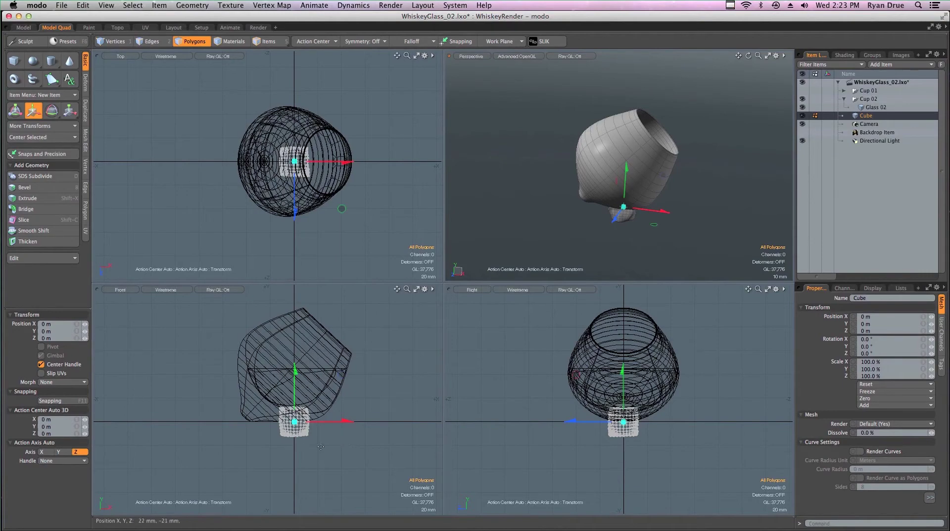
pyautogui.press('space')
# Try placing the cube inside the glass with a move of -1 mm in X and 27.5 mm in Y, and undo it.
pyautogui.moveTo(312, 438)
pyautogui.keyDown('ctrl'); pyautogui.keyDown('alt'); pyautogui.mouseDown()
pyautogui.moveTo(360, 426)
pyautogui.moveTo(349, 444)
pyautogui.moveTo(317, 445)
pyautogui.mouseUp(); pyautogui.keyUp('alt'); pyautogui.keyUp('ctrl')
pyautogui.keyDown('alt'); pyautogui.moveTo(658, 178); pyautogui.dragTo(570, 238); pyautogui.keyUp('alt')
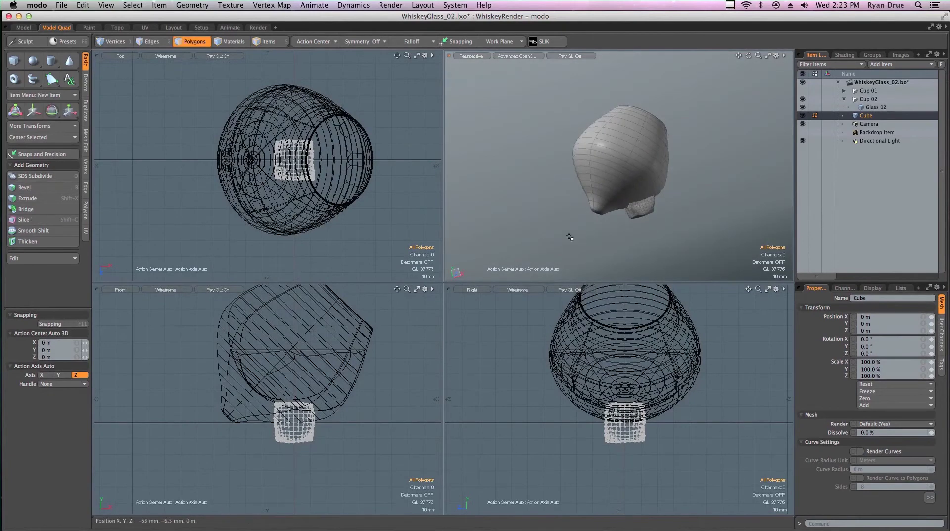
pyautogui.keyDown('alt'); pyautogui.moveTo(668, 188); pyautogui.dragTo(690, 182); pyautogui.keyUp('alt')
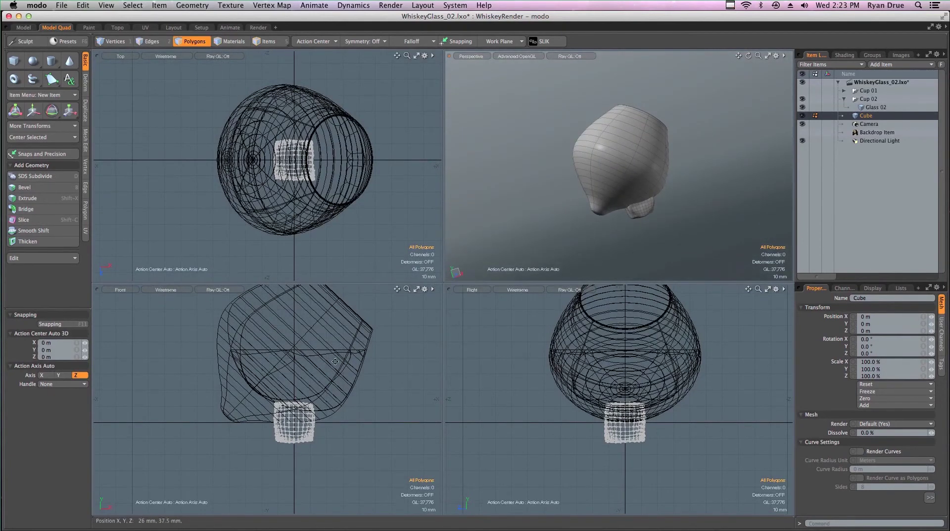
pyautogui.moveTo(335, 362); pyautogui.dragTo(333, 386, button='middle')
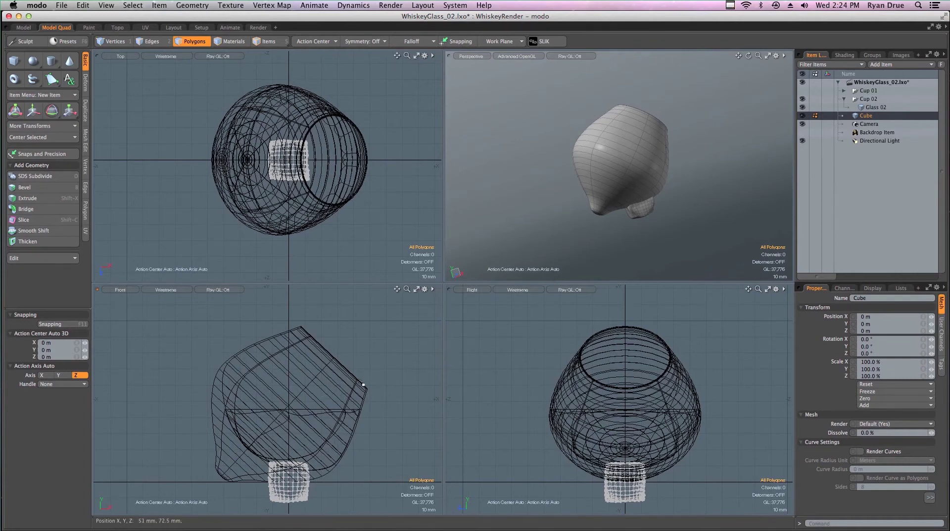
pyautogui.press('w')
pyautogui.moveTo(308, 467); pyautogui.dragTo(310, 424)
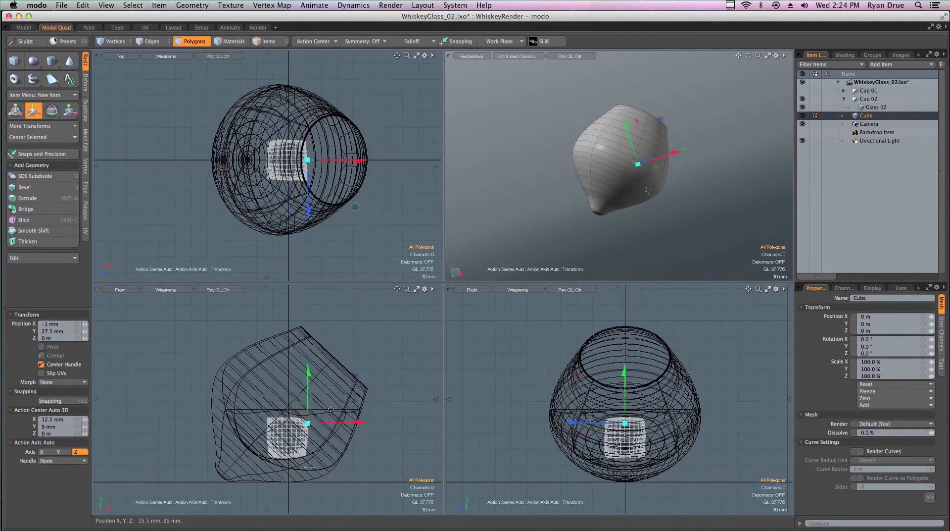
pyautogui.keyDown('alt'); pyautogui.moveTo(548, 246); pyautogui.dragTo(553, 317); pyautogui.keyUp('alt')
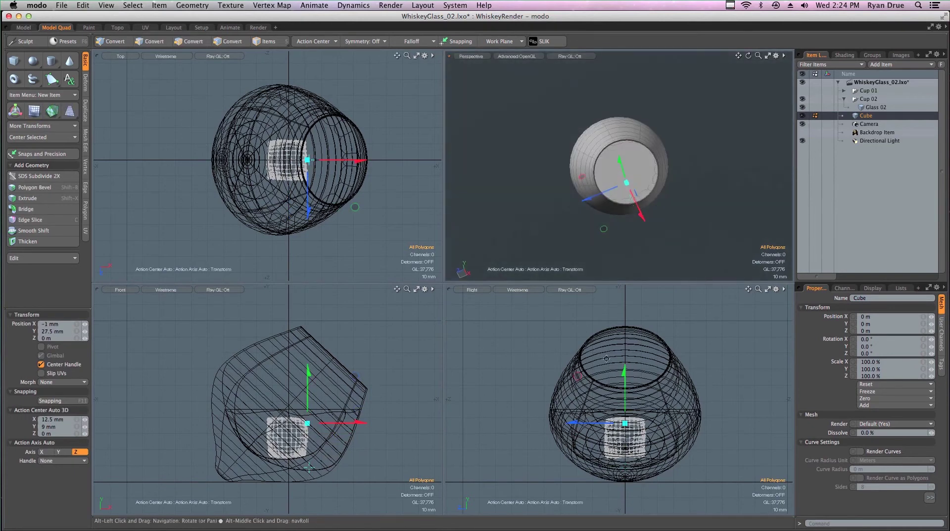
pyautogui.press('super+z')
pyautogui.press('space')
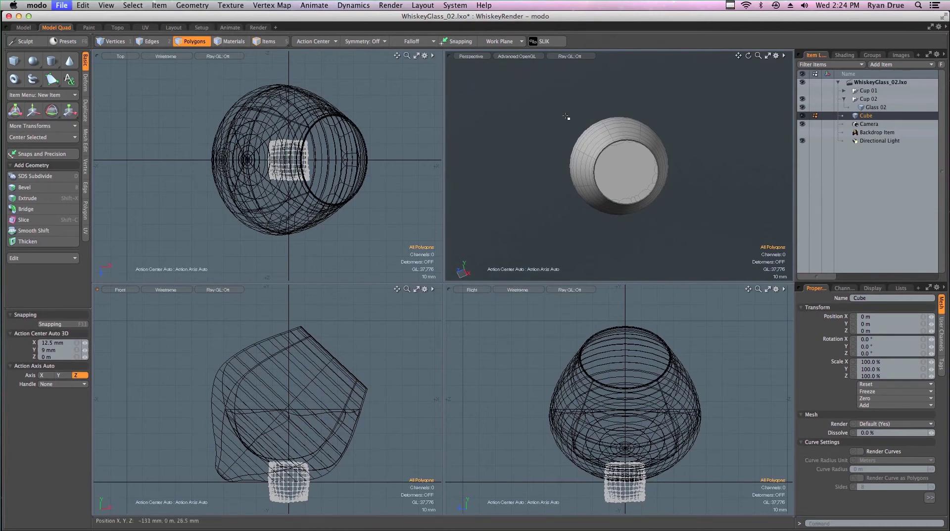
# Save the WhiskeyGlass_02 scene and switch to the Setup layout.
pyautogui.press('super+s')
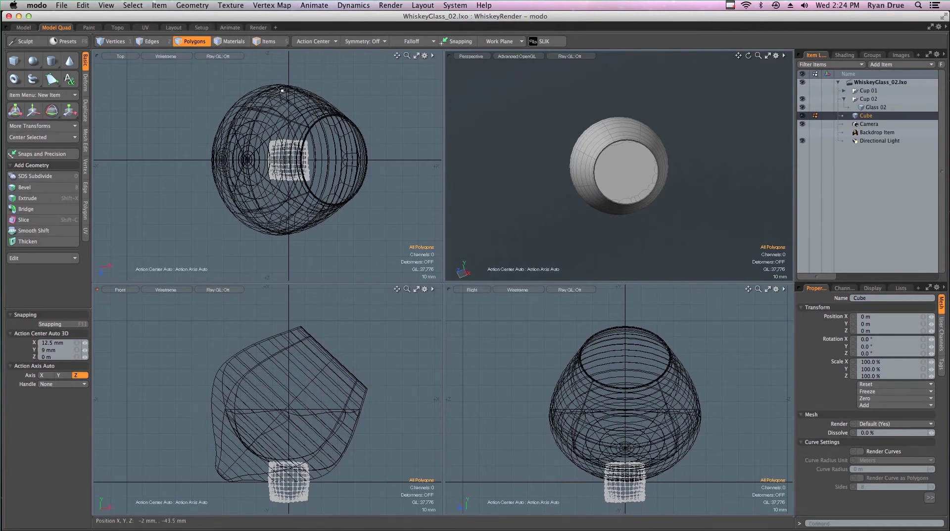
pyautogui.click(227, 29)
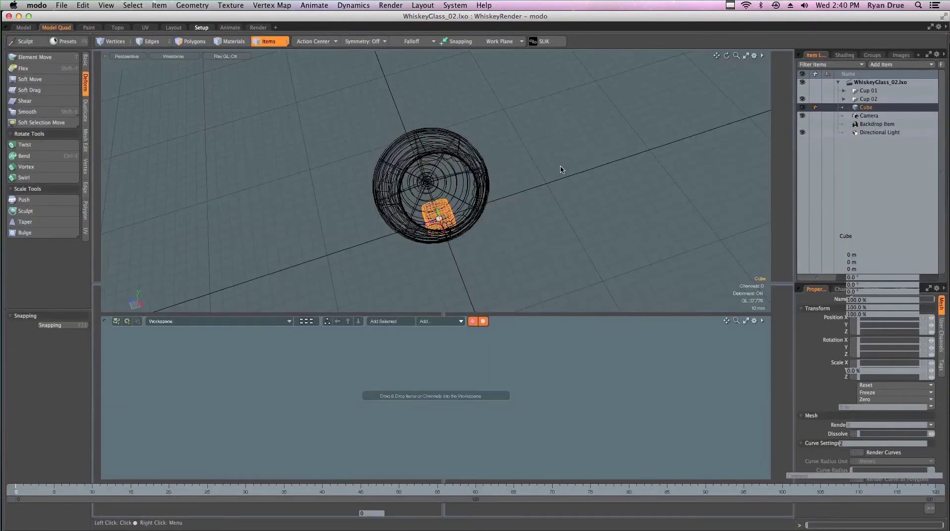
# Select the Glass 02 mesh inside the Cup 02 group and display the viewport in shaded mode.
pyautogui.keyDown('alt'); pyautogui.moveTo(415, 189); pyautogui.dragTo(785, 114); pyautogui.keyUp('alt')
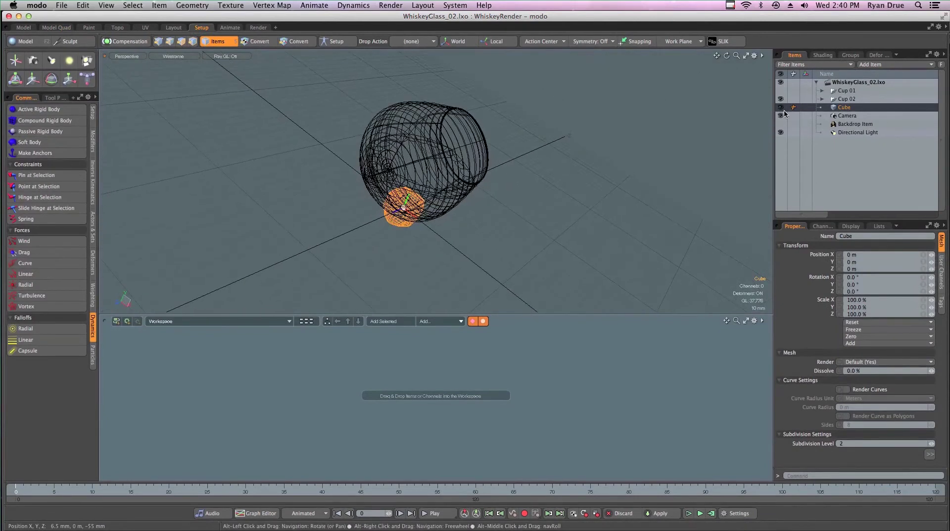
pyautogui.click(822, 99)
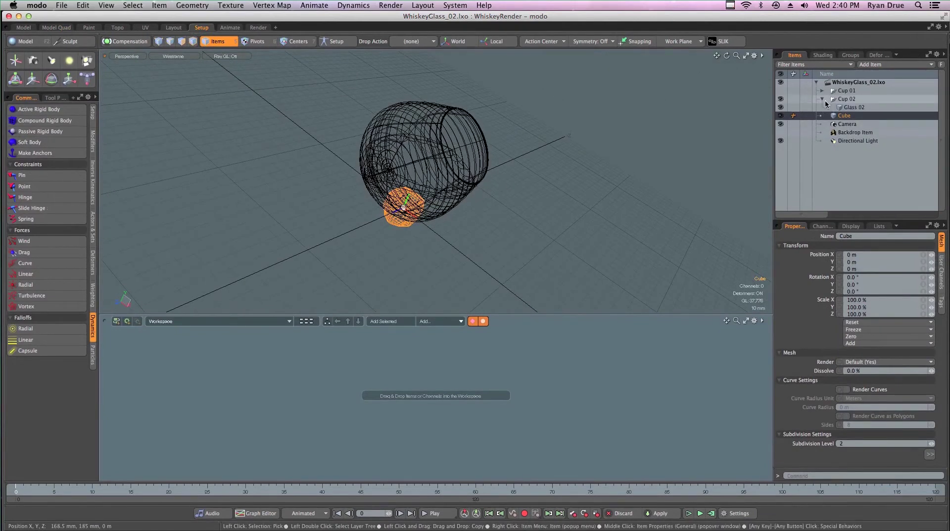
pyautogui.click(853, 107)
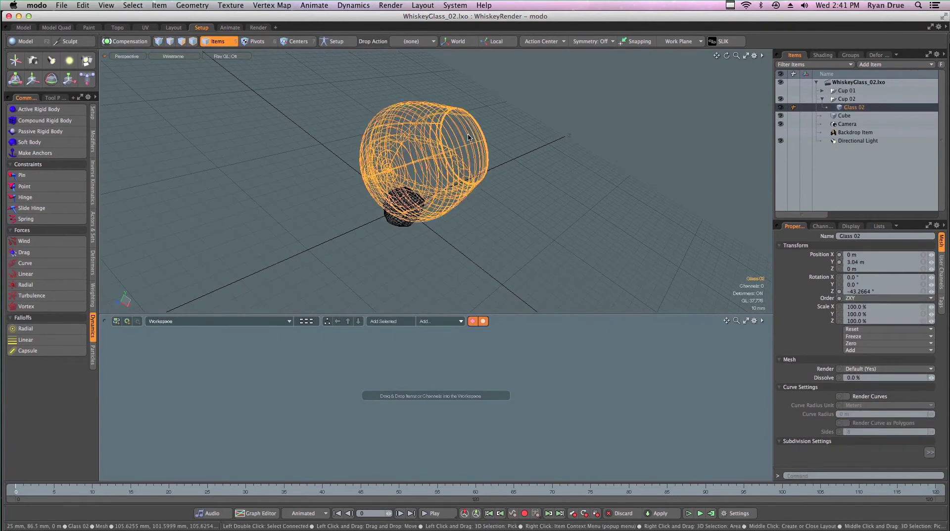
pyautogui.hotkey('ctrl', '2')
pyautogui.keyDown('alt'); pyautogui.moveTo(468, 133); pyautogui.dragTo(459, 143); pyautogui.keyUp('alt')
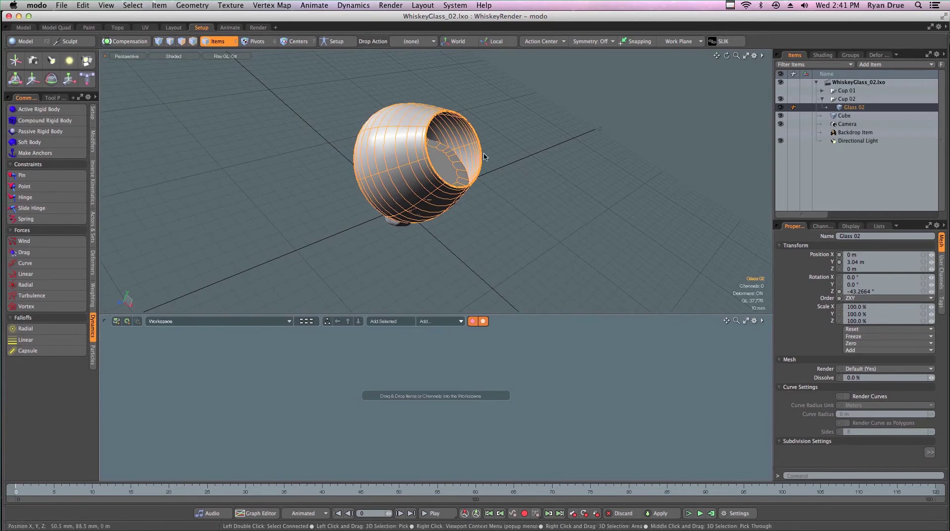
# Turn off subdivision on Glass 02 and select the polygons of the glass shell.
pyautogui.press('Tab')
pyautogui.keyDown('alt'); pyautogui.moveTo(484, 156); pyautogui.dragTo(346, 187); pyautogui.keyUp('alt')
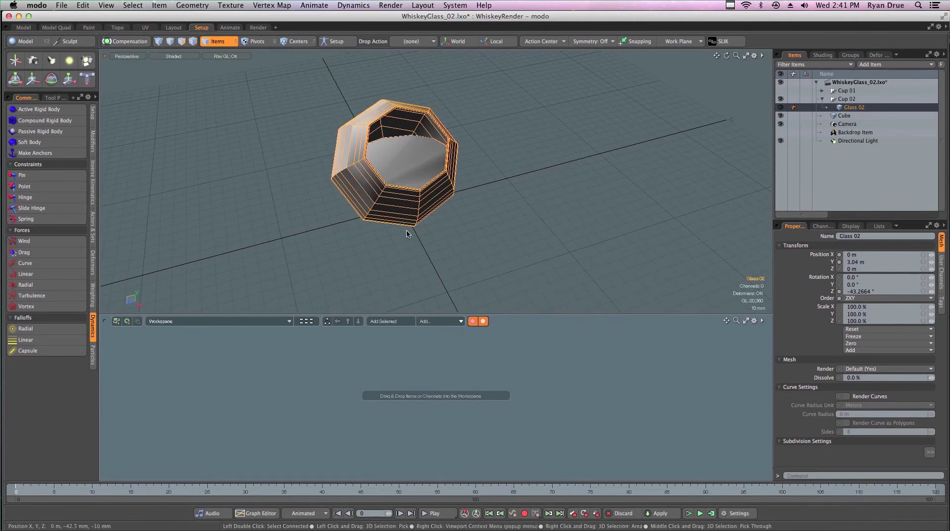
pyautogui.keyDown('alt'); pyautogui.moveTo(407, 233); pyautogui.dragTo(505, 201); pyautogui.keyUp('alt')
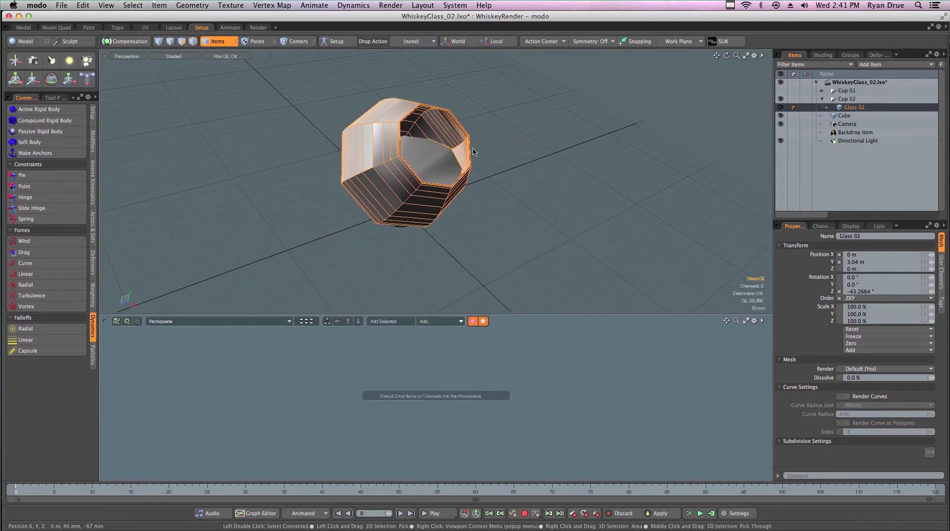
pyautogui.press('3')
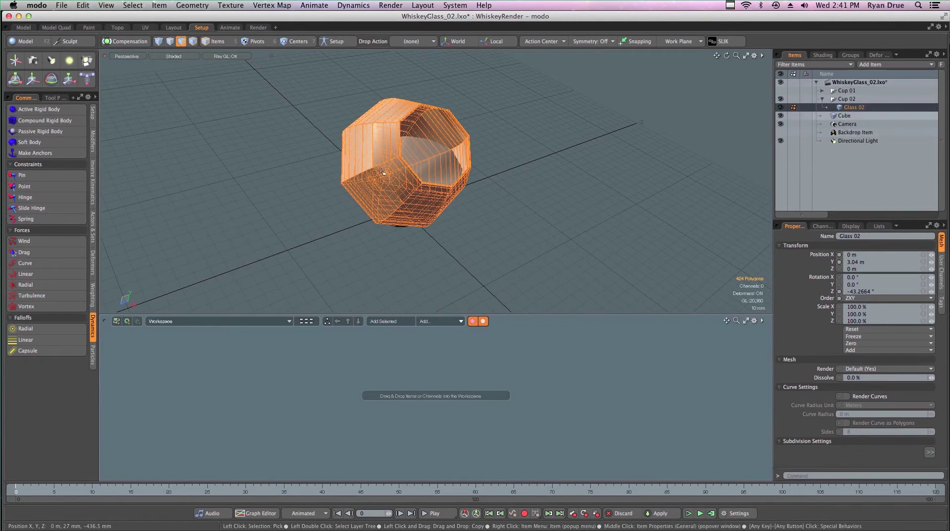
# Copy the selected glass polygons into a new mesh item and hide the Cup 02 group.
pyautogui.click(84, 6)
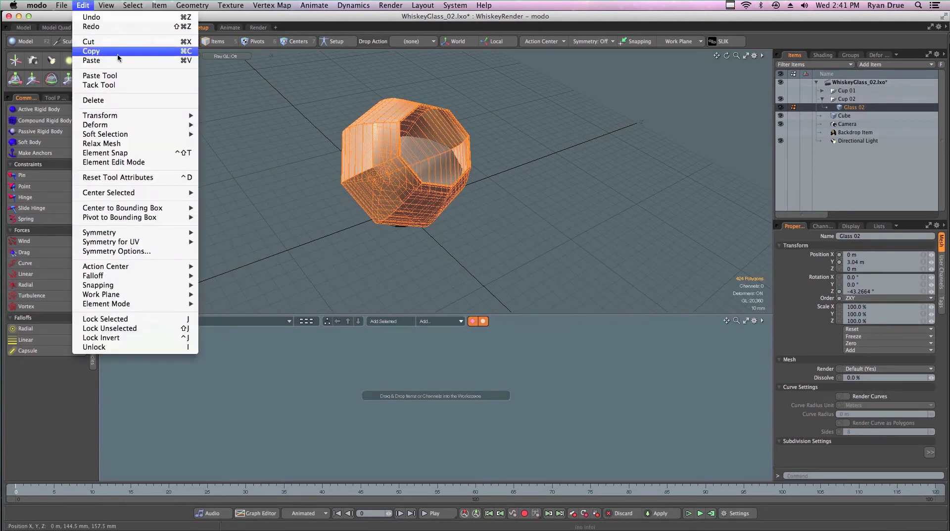
pyautogui.click(600, 127)
pyautogui.press('n')
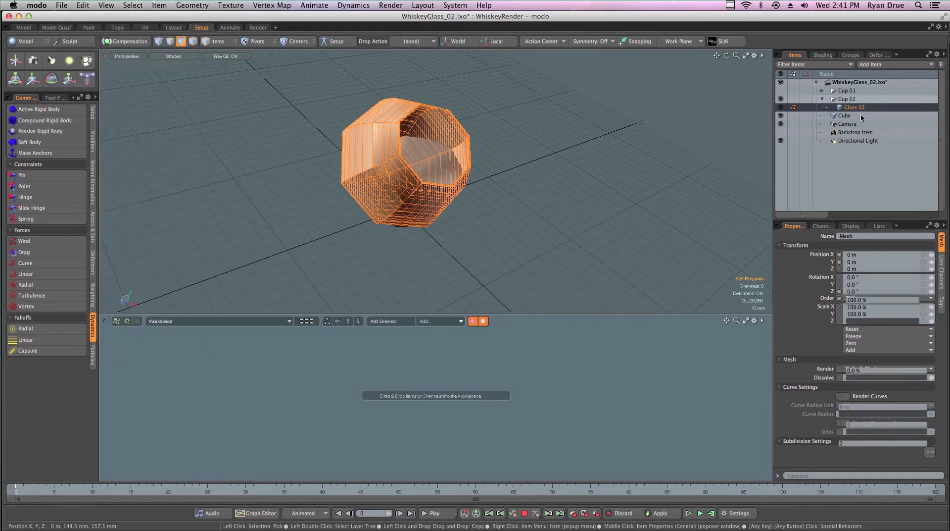
pyautogui.moveTo(852, 108)
pyautogui.mouseDown()
pyautogui.moveTo(851, 94)
pyautogui.moveTo(862, 108)
pyautogui.mouseUp()
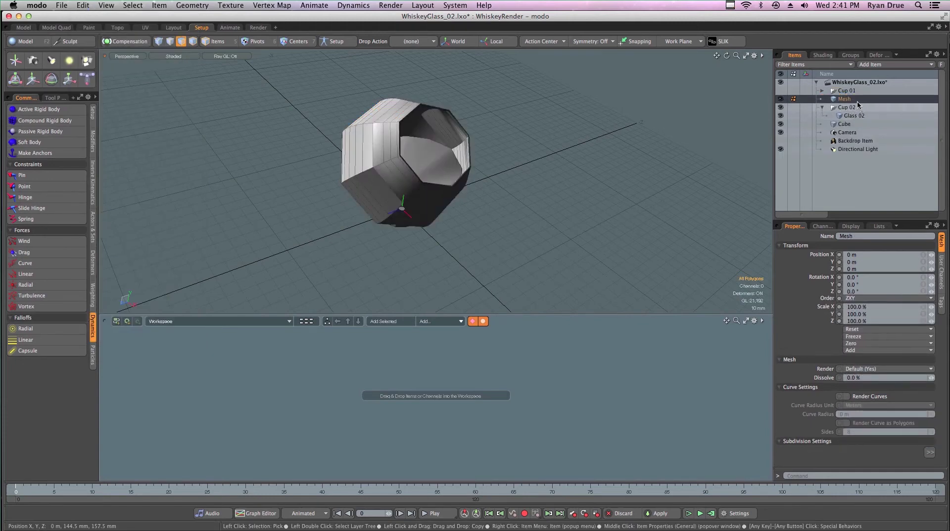
pyautogui.click(781, 108)
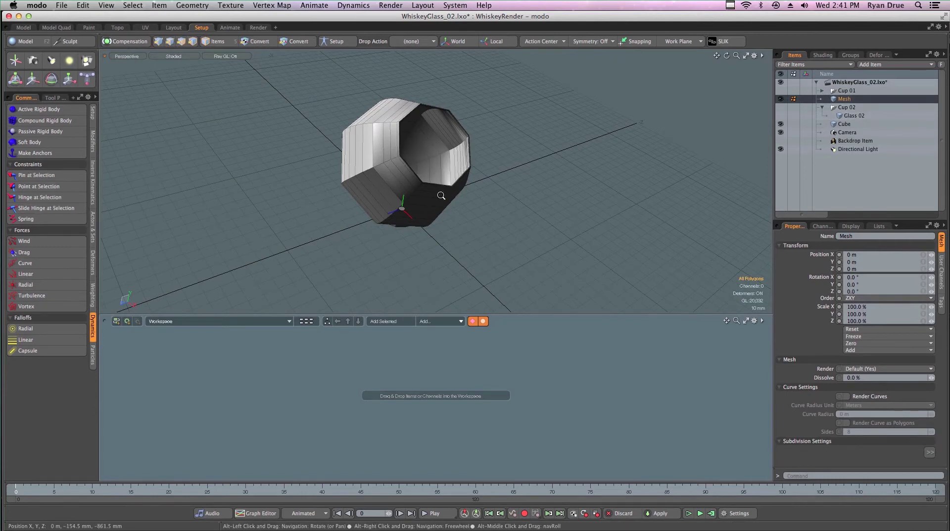
# Convert the copied glass mesh back to a smooth subdivision surface.
pyautogui.keyDown('ctrl'); pyautogui.keyDown('alt'); pyautogui.moveTo(463, 201); pyautogui.dragTo(501, 213); pyautogui.keyUp('alt'); pyautogui.keyUp('ctrl')
pyautogui.keyDown('alt'); pyautogui.moveTo(437, 223); pyautogui.dragTo(414, 234); pyautogui.keyUp('alt')
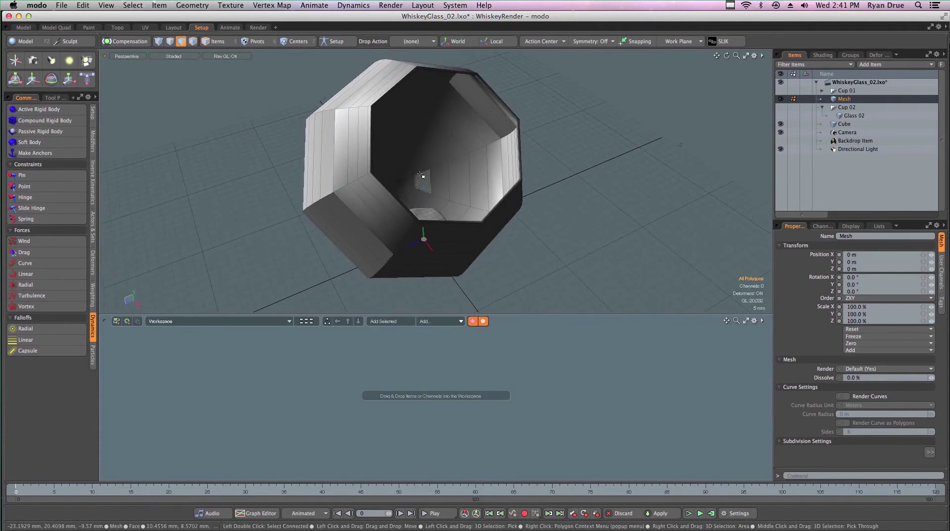
pyautogui.press('Tab')
pyautogui.keyDown('alt'); pyautogui.moveTo(422, 196); pyautogui.dragTo(480, 183); pyautogui.keyUp('alt')
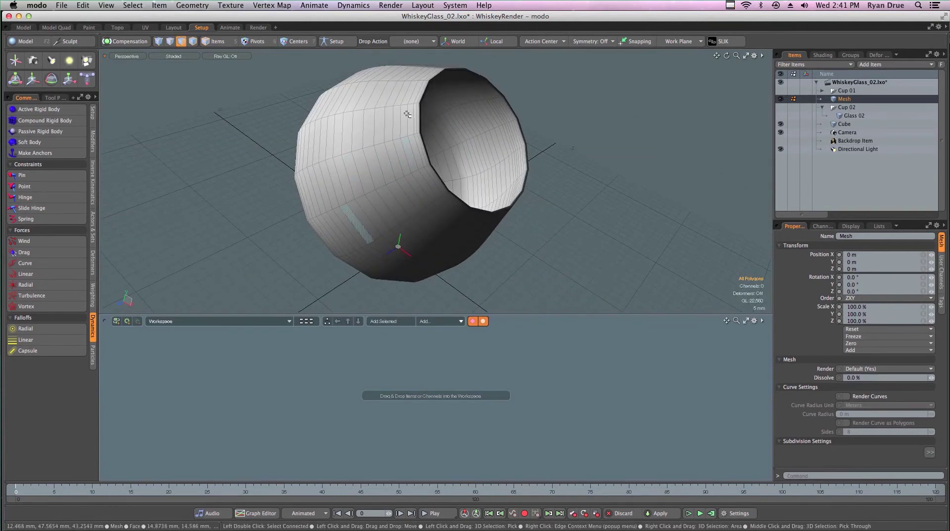
# Select the copied glass mesh as an item and make it a passive rigid body.
pyautogui.keyDown('alt'); pyautogui.moveTo(500, 108); pyautogui.dragTo(488, 188); pyautogui.keyUp('alt')
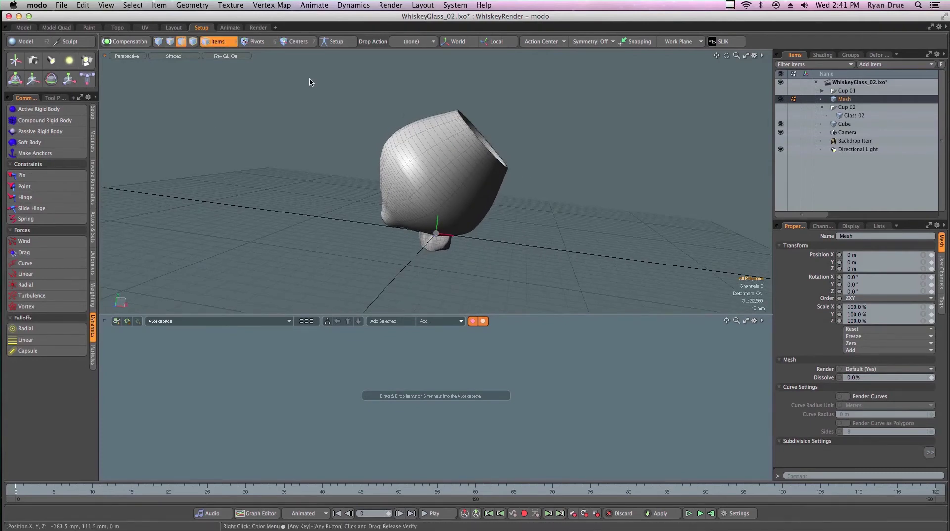
pyautogui.keyDown('alt'); pyautogui.moveTo(632, 153); pyautogui.dragTo(418, 217); pyautogui.keyUp('alt')
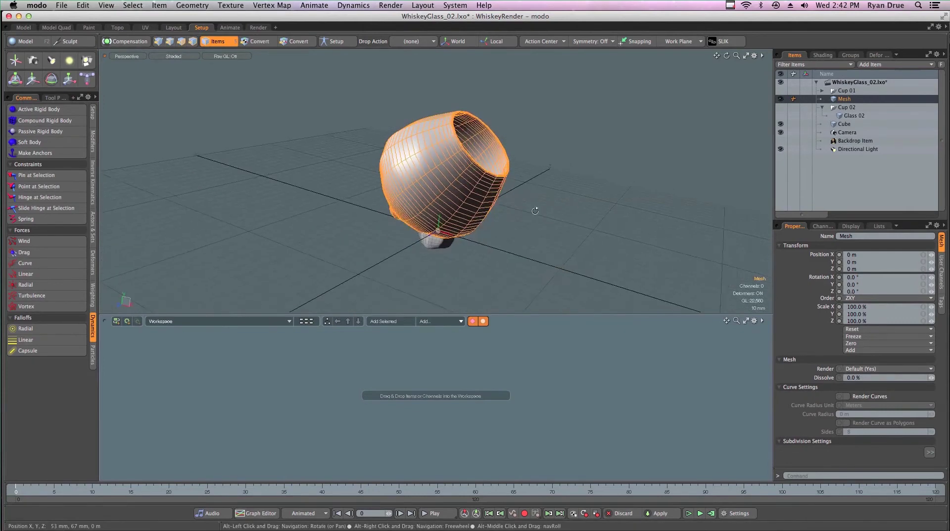
pyautogui.click(51, 132)
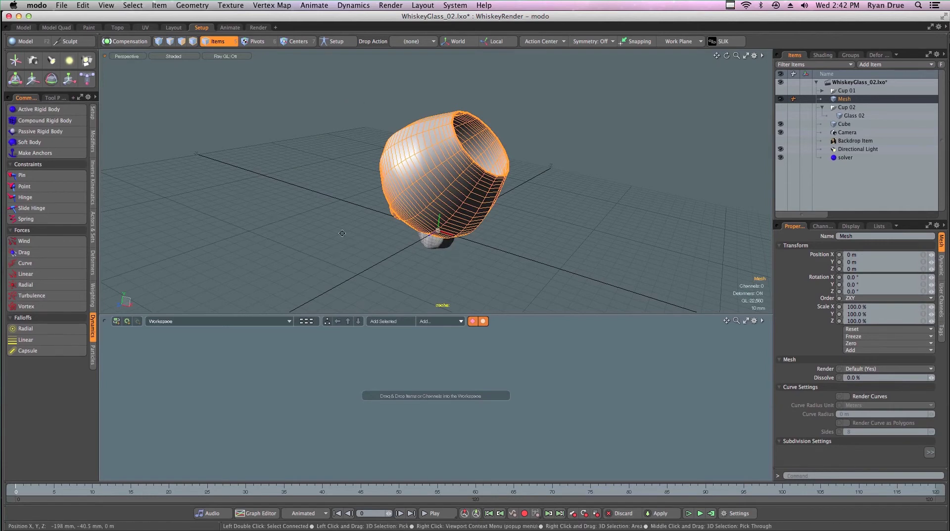
# Make the ice cube an active rigid body and open its dynamics properties.
pyautogui.keyDown('alt'); pyautogui.moveTo(439, 239); pyautogui.dragTo(462, 246); pyautogui.keyUp('alt')
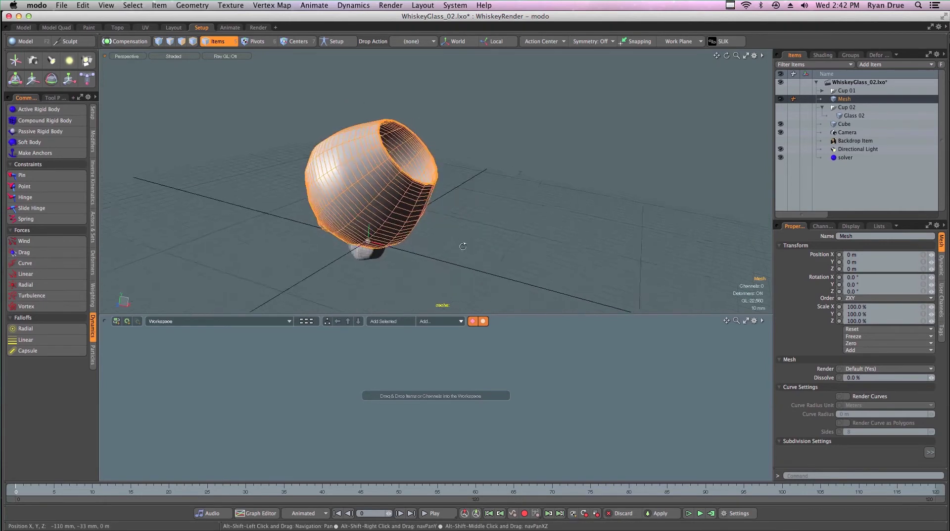
pyautogui.click(371, 258)
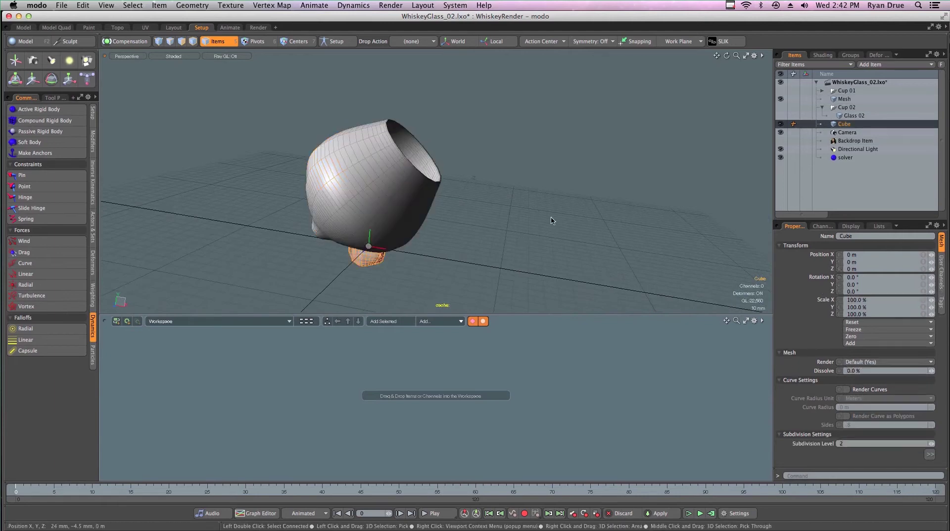
pyautogui.click(55, 112)
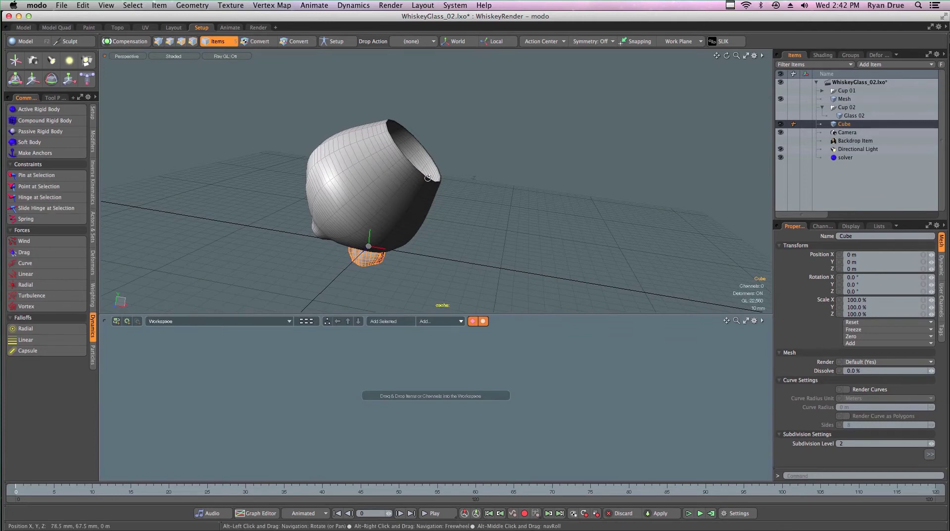
pyautogui.keyDown('alt'); pyautogui.moveTo(313, 270); pyautogui.dragTo(507, 214); pyautogui.keyUp('alt')
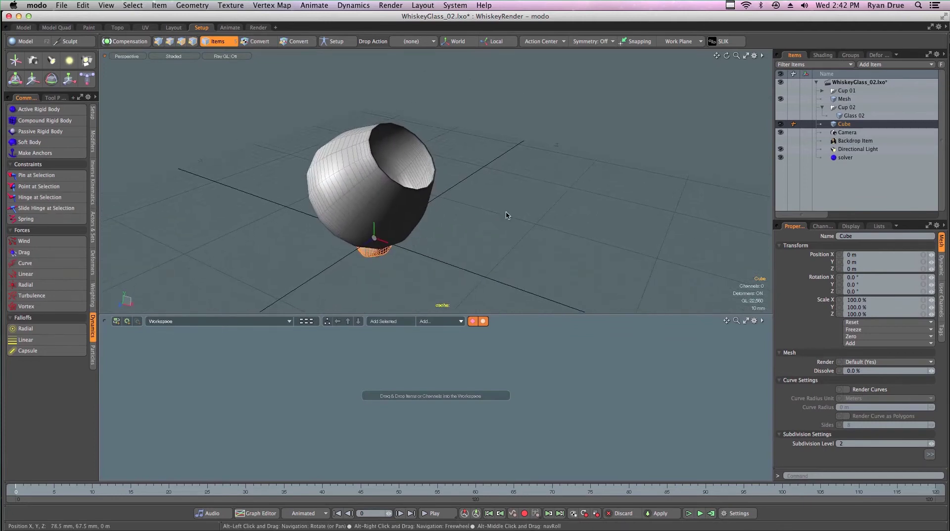
pyautogui.click(943, 268)
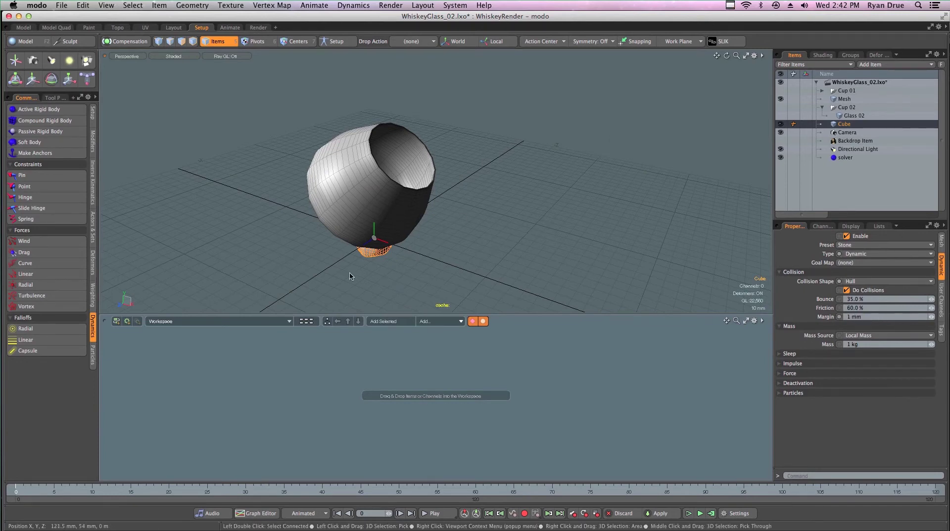
# Move the cube inside the glass to about X 10 mm and Y 29.5 mm, using a wireframe display for placement.
pyautogui.keyDown('alt'); pyautogui.moveTo(349, 276); pyautogui.dragTo(588, 190); pyautogui.keyUp('alt')
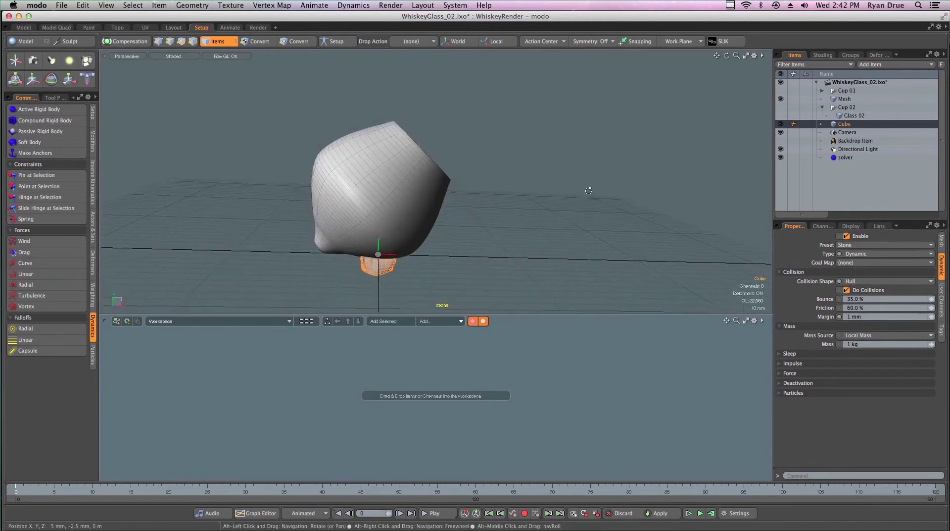
pyautogui.press('y')
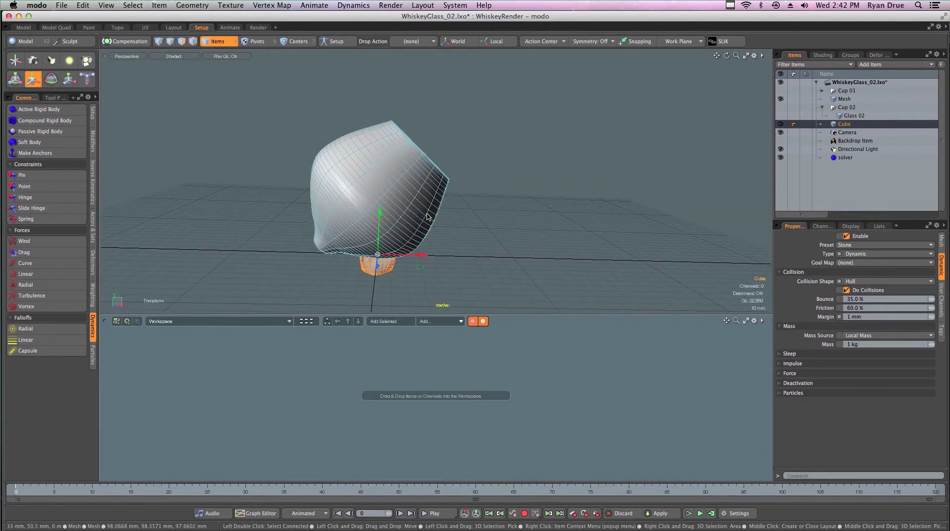
pyautogui.moveTo(419, 218)
pyautogui.mouseDown()
pyautogui.moveTo(416, 190)
pyautogui.moveTo(424, 235)
pyautogui.moveTo(307, 240)
pyautogui.moveTo(277, 208)
pyautogui.moveTo(247, 149)
pyautogui.mouseUp()
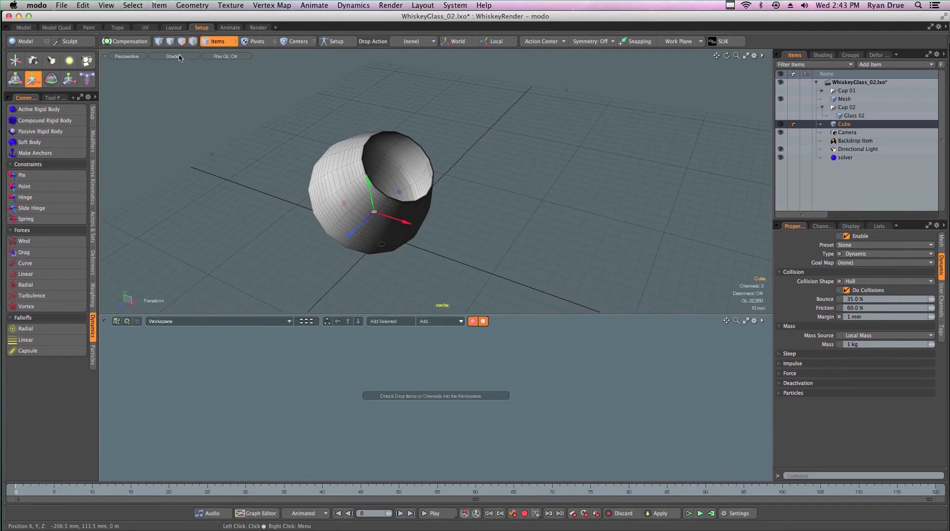
pyautogui.click(180, 57)
pyautogui.click(180, 59)
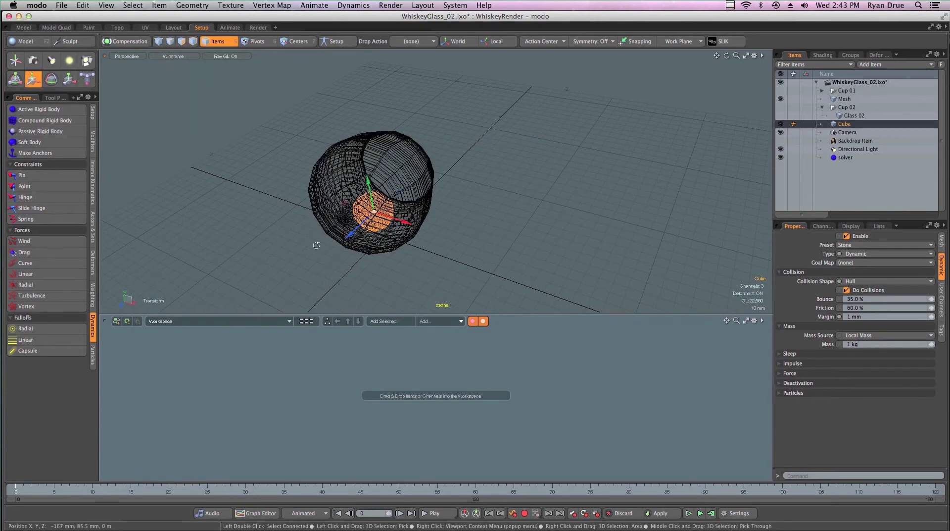
pyautogui.keyDown('alt'); pyautogui.moveTo(187, 79); pyautogui.dragTo(521, 136); pyautogui.keyUp('alt')
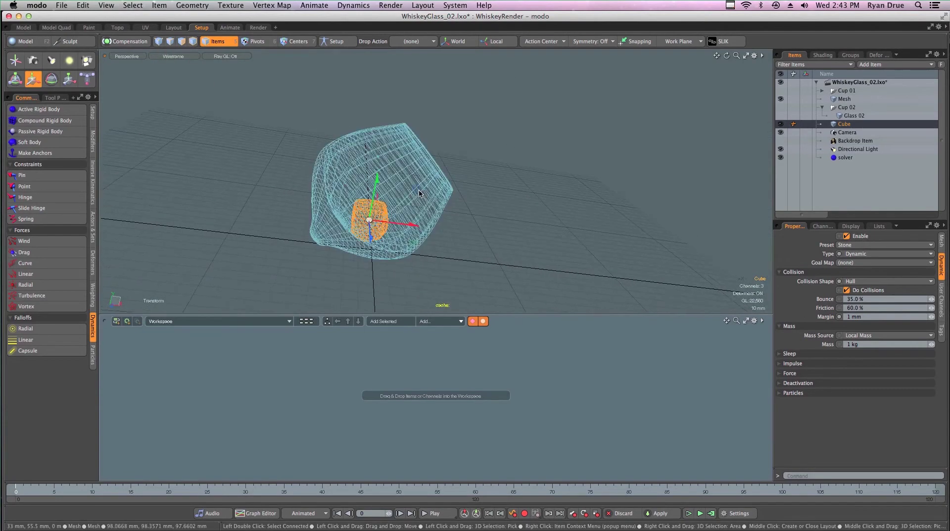
pyautogui.moveTo(416, 174); pyautogui.dragTo(439, 180)
pyautogui.keyDown('alt'); pyautogui.moveTo(297, 243); pyautogui.dragTo(344, 236); pyautogui.keyUp('alt')
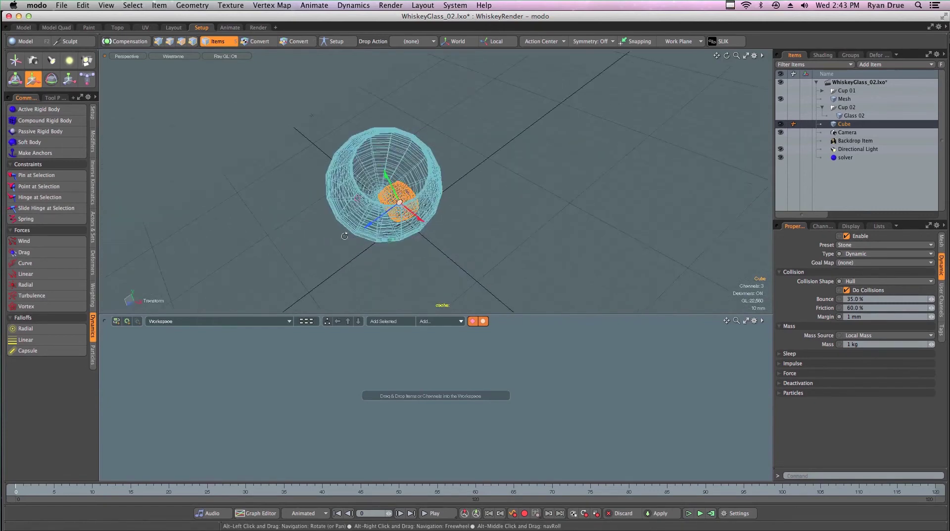
pyautogui.keyDown('alt'); pyautogui.moveTo(429, 218); pyautogui.dragTo(448, 209); pyautogui.keyUp('alt')
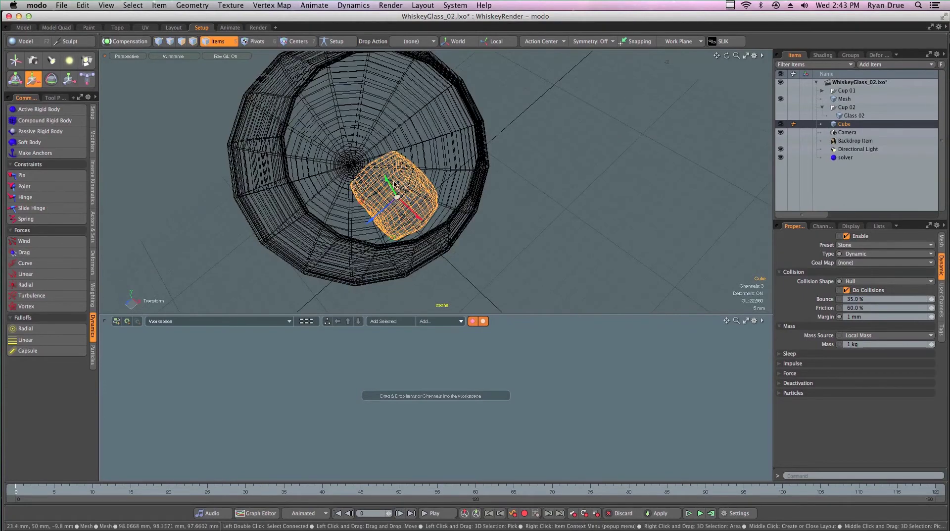
# Rotate the cube about 45.6° around X inside the glass and deselect it.
pyautogui.press('e')
pyautogui.moveTo(387, 182); pyautogui.dragTo(560, 150)
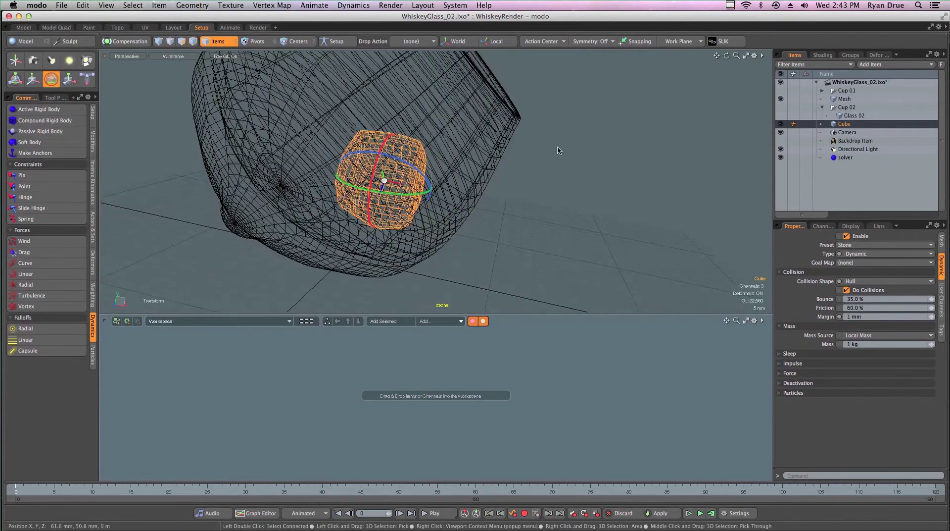
pyautogui.keyDown('alt'); pyautogui.moveTo(557, 215); pyautogui.dragTo(365, 190); pyautogui.keyUp('alt')
pyautogui.keyDown('alt'); pyautogui.moveTo(479, 223); pyautogui.dragTo(521, 174); pyautogui.keyUp('alt')
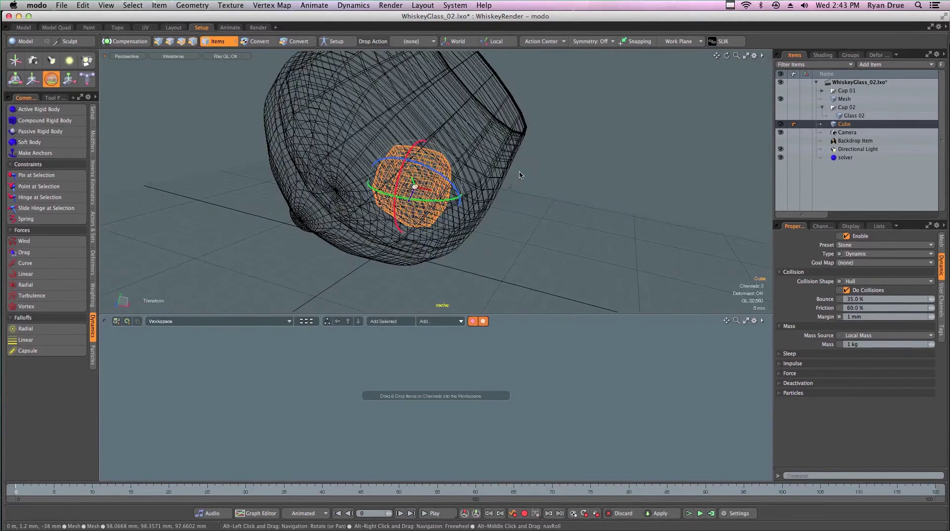
pyautogui.click(522, 225)
pyautogui.keyDown('alt'); pyautogui.moveTo(522, 225); pyautogui.dragTo(614, 172); pyautogui.keyUp('alt')
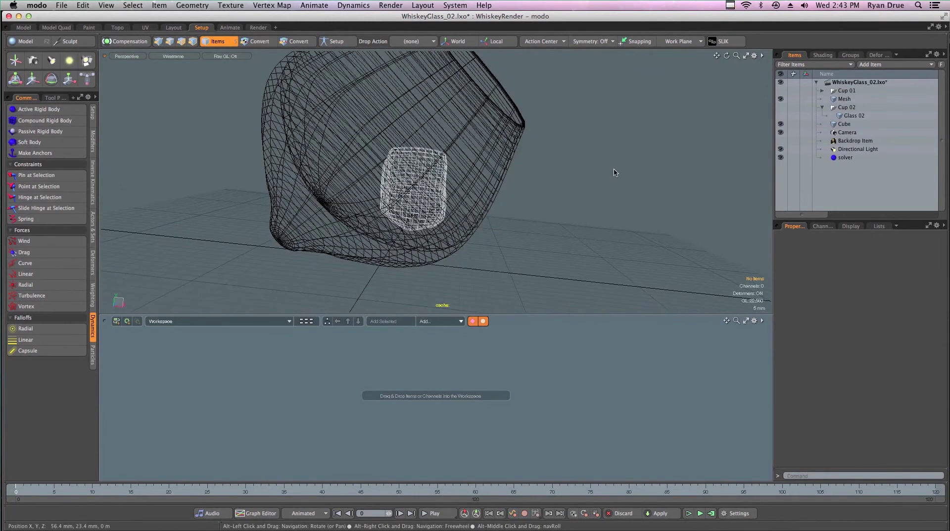
# Duplicate the Cube item.
pyautogui.click(846, 124)
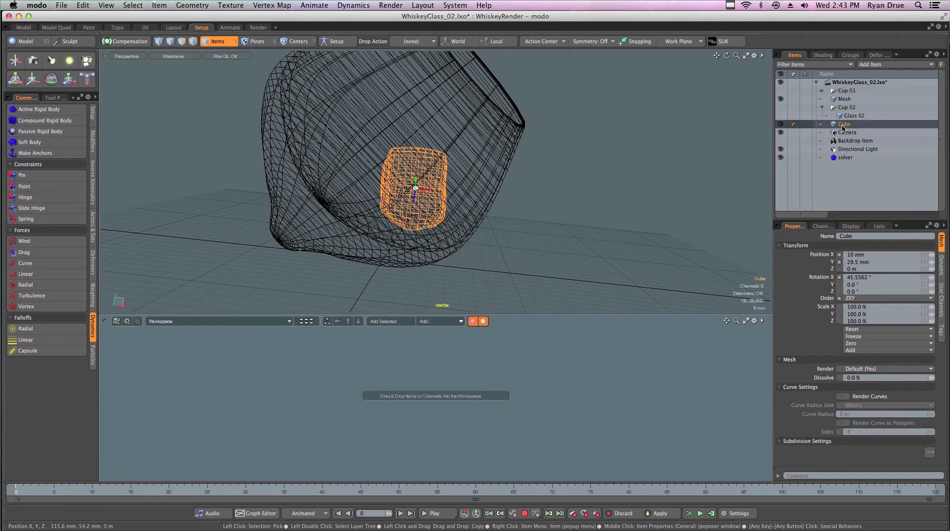
pyautogui.rightClick(842, 126)
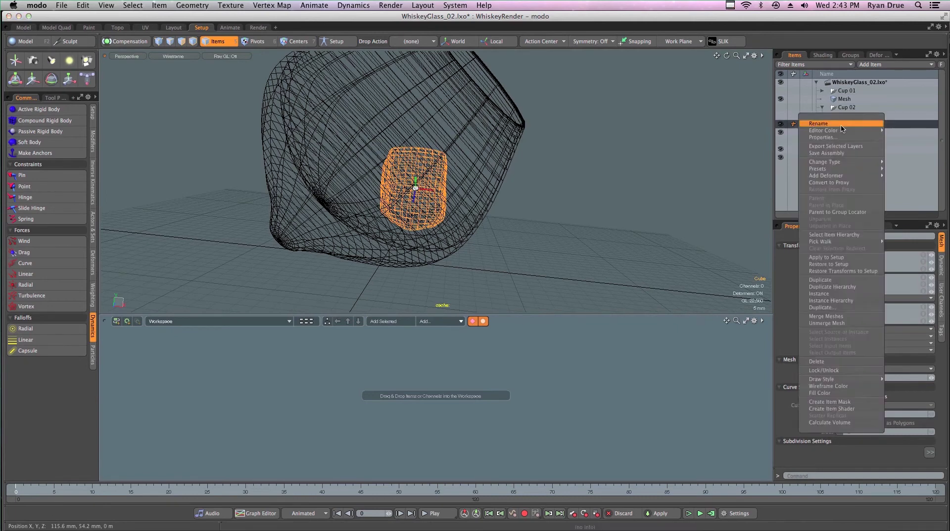
pyautogui.click(828, 280)
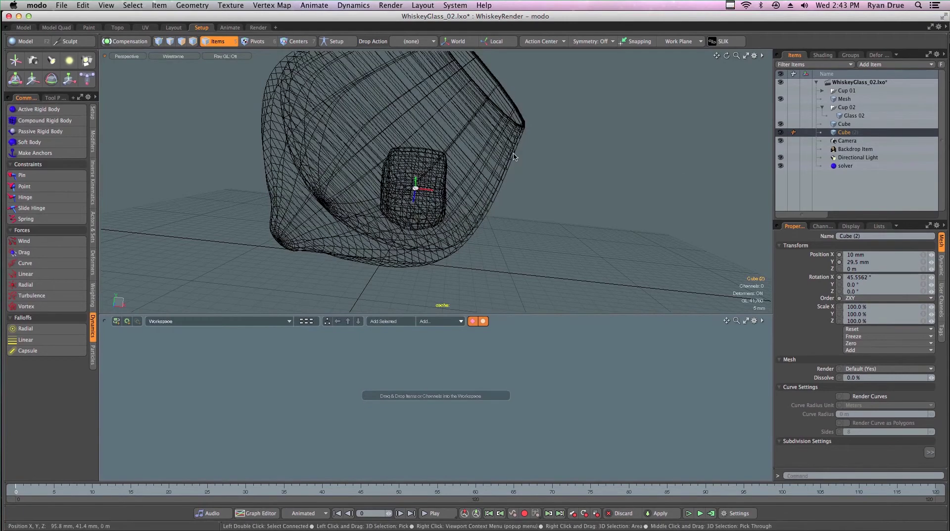
# Move the duplicated cube above the first one in the glass, to about X -10.8 mm, Y 55 mm, Z 12.8 mm.
pyautogui.press('w')
pyautogui.moveTo(458, 156); pyautogui.dragTo(392, 81)
pyautogui.keyDown('alt'); pyautogui.moveTo(427, 137); pyautogui.dragTo(355, 192); pyautogui.keyUp('alt')
pyautogui.keyDown('alt'); pyautogui.moveTo(541, 198); pyautogui.dragTo(427, 151); pyautogui.keyUp('alt')
# Rotate the second cube to about 92.6° around Y and move it to about X -4.2 mm, Y 55 mm, Z 17.2 mm.
pyautogui.press('e')
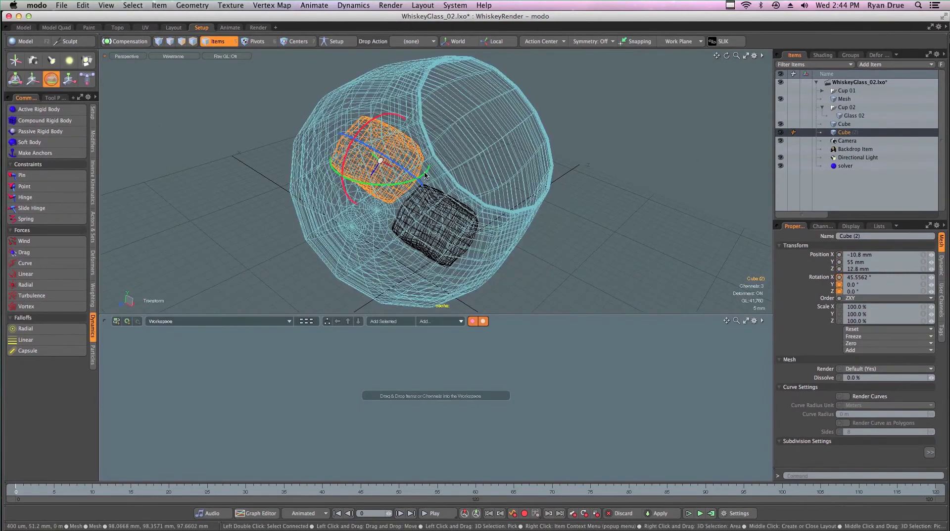
pyautogui.moveTo(346, 171); pyautogui.dragTo(398, 201)
pyautogui.press('w')
pyautogui.keyDown('alt'); pyautogui.moveTo(404, 249); pyautogui.dragTo(514, 167); pyautogui.keyUp('alt')
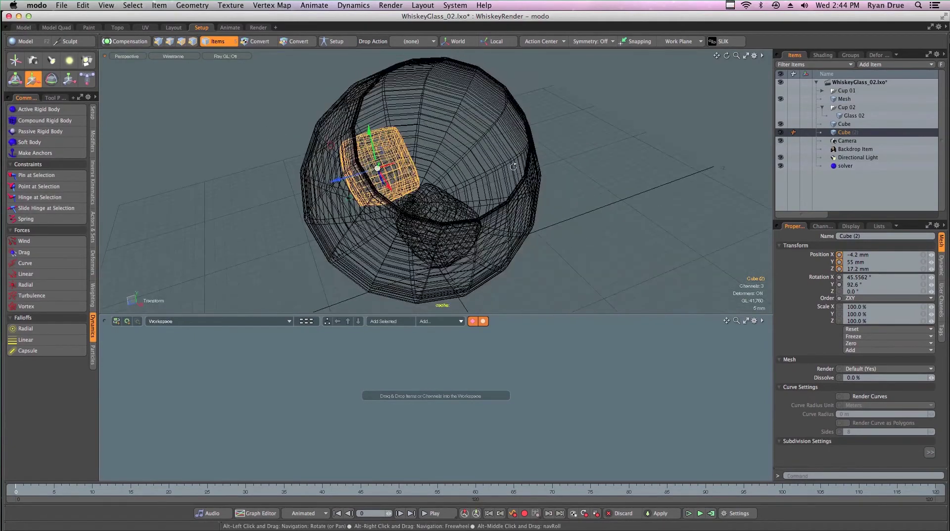
# Duplicate the second cube and move the copy across the glass to about Z -15.2 mm.
pyautogui.rightClick(854, 136)
pyautogui.click(841, 289)
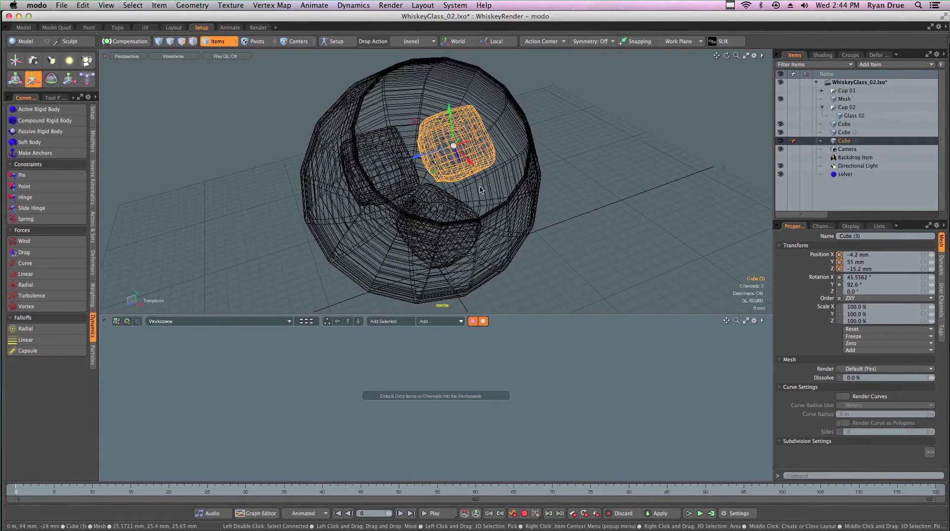
# Rotate the third cube to about -51.8° around X and move it to about X -13 mm, Y 47.2 mm, Z -16.4 mm.
pyautogui.press('e')
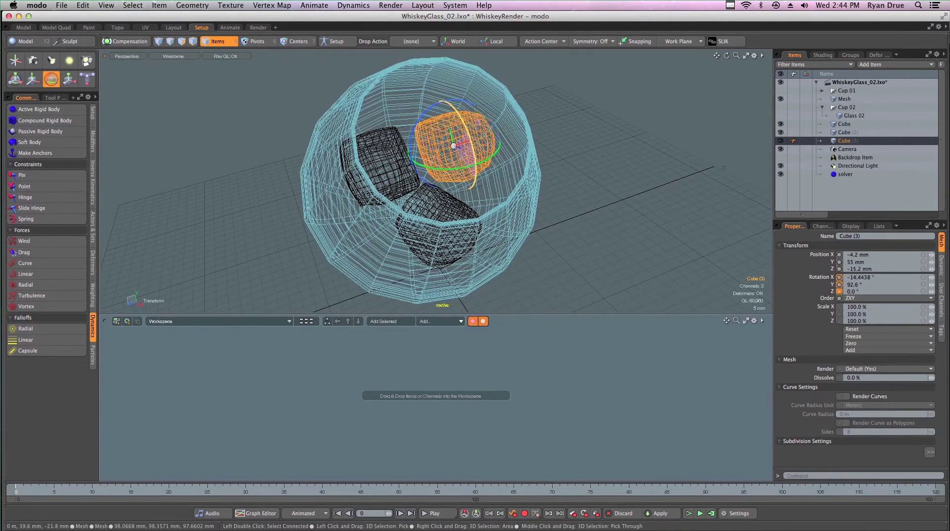
pyautogui.moveTo(452, 78); pyautogui.dragTo(445, 64)
pyautogui.keyDown('alt'); pyautogui.moveTo(591, 154); pyautogui.dragTo(601, 190); pyautogui.keyUp('alt')
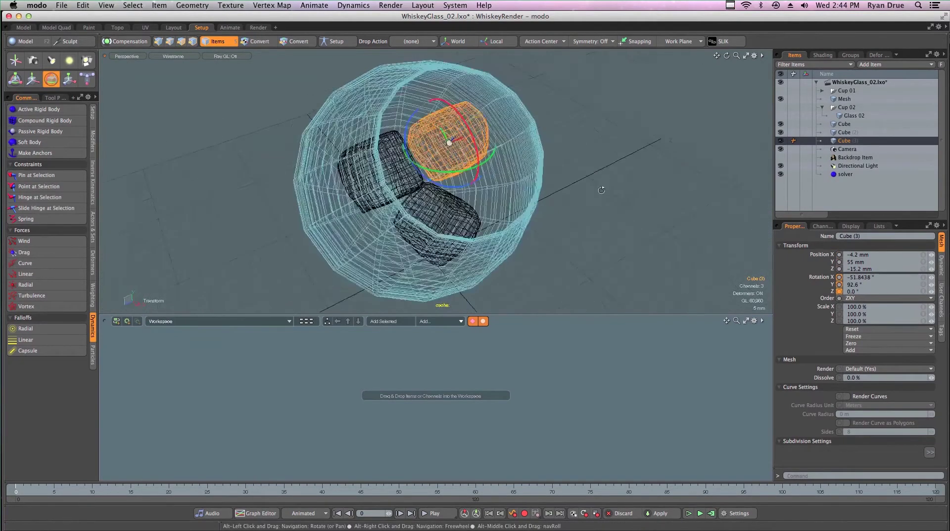
pyautogui.keyDown('alt'); pyautogui.moveTo(522, 139); pyautogui.dragTo(420, 126); pyautogui.keyUp('alt')
pyautogui.press('w')
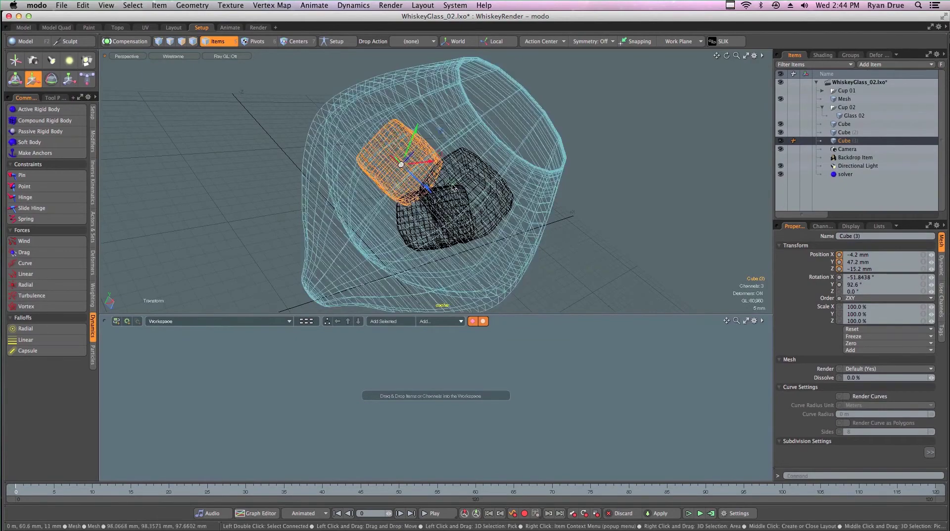
pyautogui.keyDown('alt'); pyautogui.moveTo(466, 263); pyautogui.dragTo(463, 135); pyautogui.keyUp('alt')
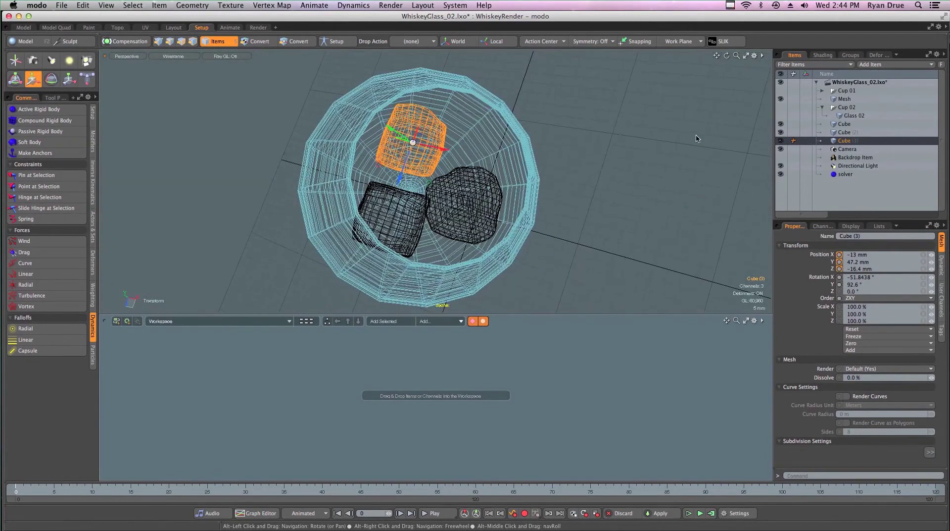
# Duplicate the third cube and move the copy above the others, to about X 13.8 mm, Y 62.4 mm, Z -9.6 mm.
pyautogui.rightClick(856, 142)
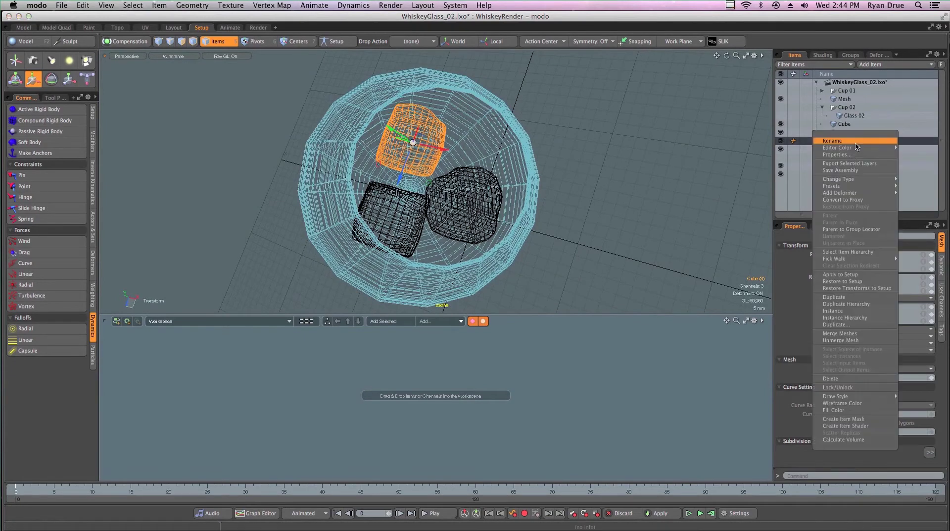
pyautogui.click(849, 298)
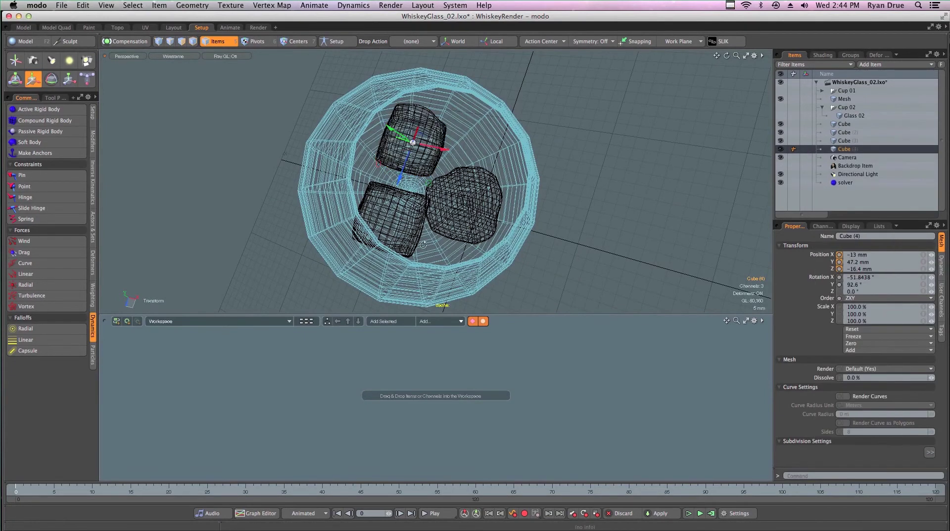
pyautogui.keyDown('alt'); pyautogui.moveTo(485, 148); pyautogui.dragTo(536, 132); pyautogui.keyUp('alt')
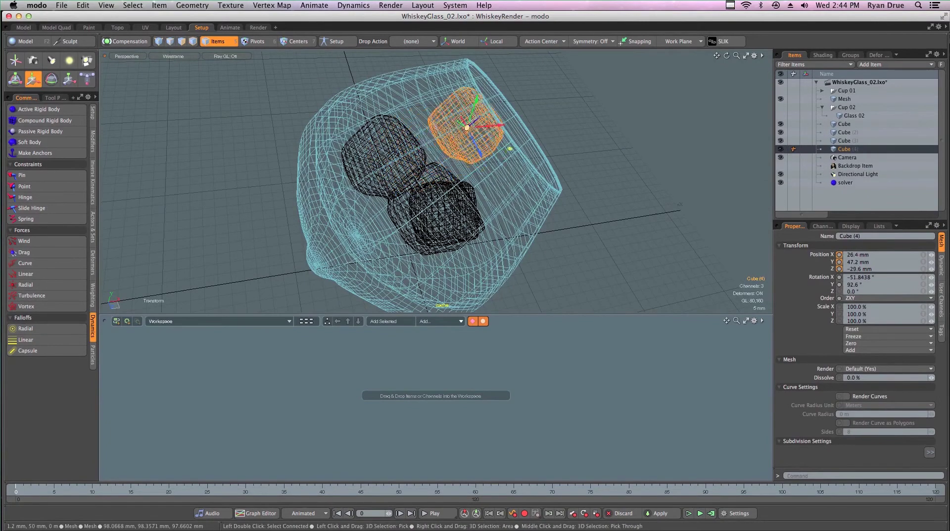
pyautogui.keyDown('alt'); pyautogui.moveTo(518, 196); pyautogui.dragTo(514, 251); pyautogui.keyUp('alt')
pyautogui.moveTo(515, 143); pyautogui.dragTo(451, 147)
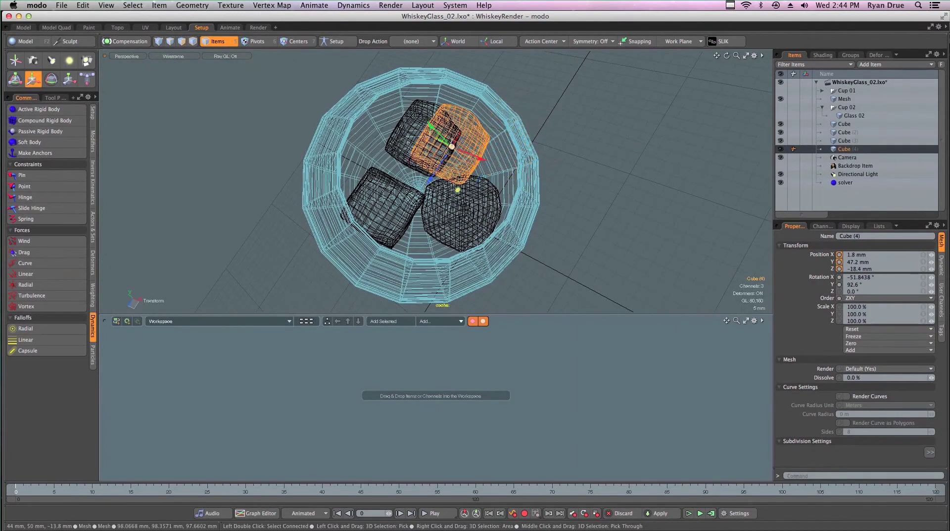
pyautogui.keyDown('alt'); pyautogui.moveTo(427, 225); pyautogui.dragTo(498, 167); pyautogui.keyUp('alt')
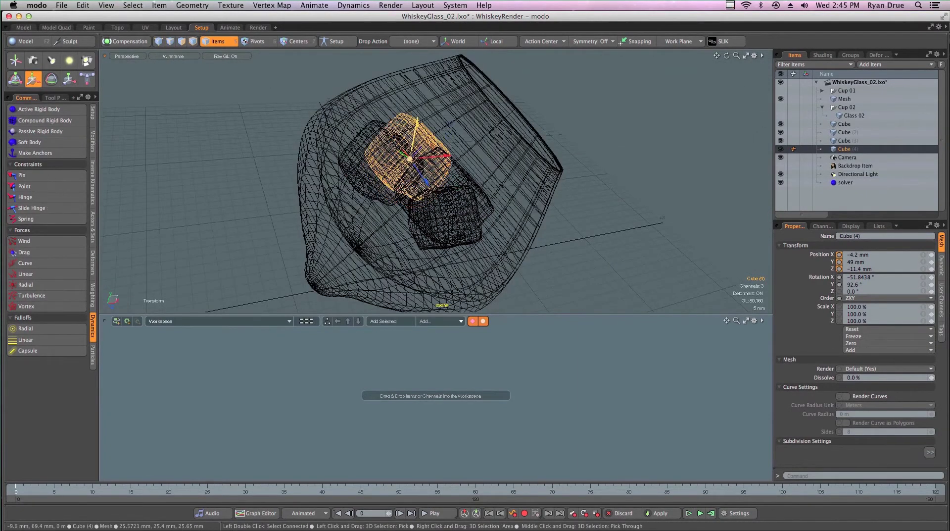
pyautogui.moveTo(421, 100); pyautogui.dragTo(422, 96)
pyautogui.moveTo(466, 154); pyautogui.dragTo(472, 154)
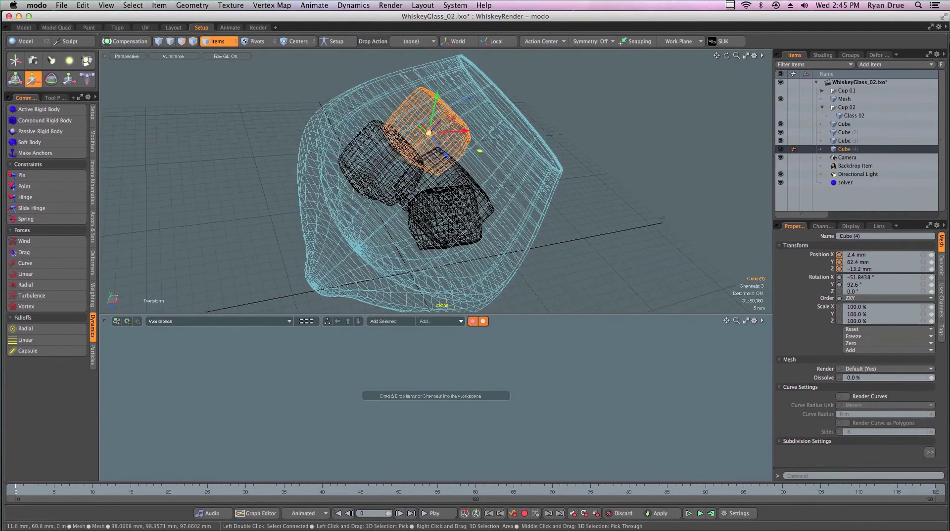
# Rotate the fourth cube to about 207.6° around Y and save the scene.
pyautogui.moveTo(540, 185)
pyautogui.keyDown('alt'); pyautogui.mouseDown()
pyautogui.moveTo(438, 208)
pyautogui.moveTo(381, 160)
pyautogui.moveTo(444, 121)
pyautogui.moveTo(460, 143)
pyautogui.moveTo(485, 146)
pyautogui.moveTo(476, 185)
pyautogui.moveTo(563, 187)
pyautogui.moveTo(551, 174)
pyautogui.mouseUp(); pyautogui.keyUp('alt')
pyautogui.press('e')
pyautogui.press('space')
pyautogui.press('super+s')
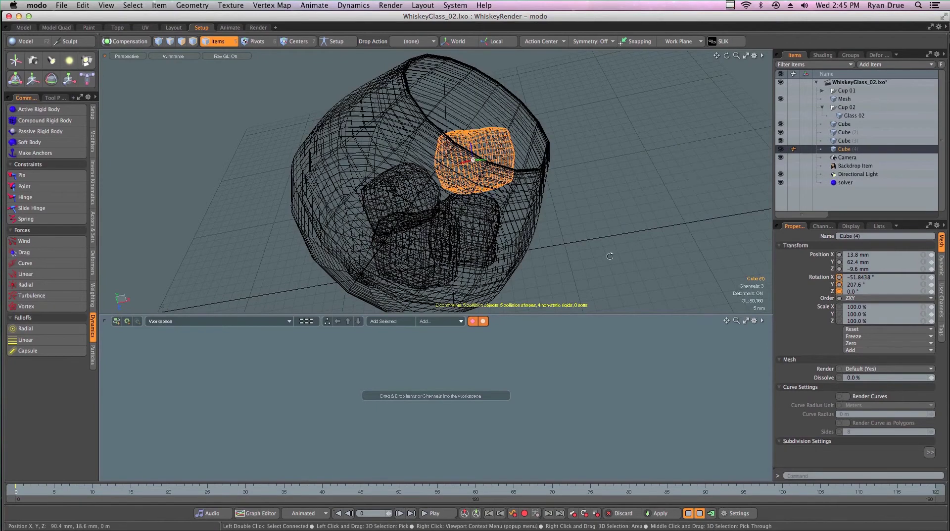
# Examine from several angles how the four simulated cubes settle inside the glass, and stop the live simulation.
pyautogui.keyDown('alt'); pyautogui.moveTo(610, 256); pyautogui.dragTo(641, 157); pyautogui.keyUp('alt')
pyautogui.keyDown('alt'); pyautogui.moveTo(582, 184); pyautogui.dragTo(673, 179); pyautogui.keyUp('alt')
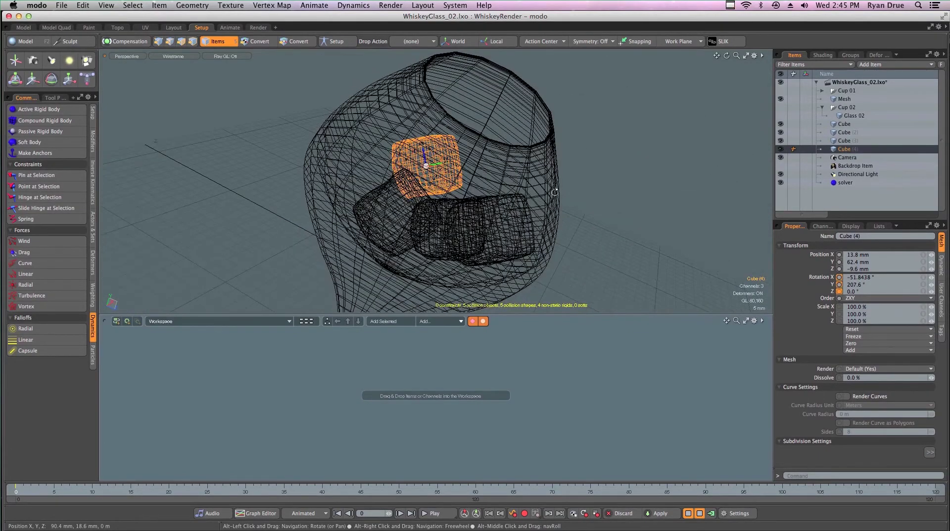
pyautogui.keyDown('alt'); pyautogui.moveTo(555, 192); pyautogui.dragTo(328, 448); pyautogui.keyUp('alt')
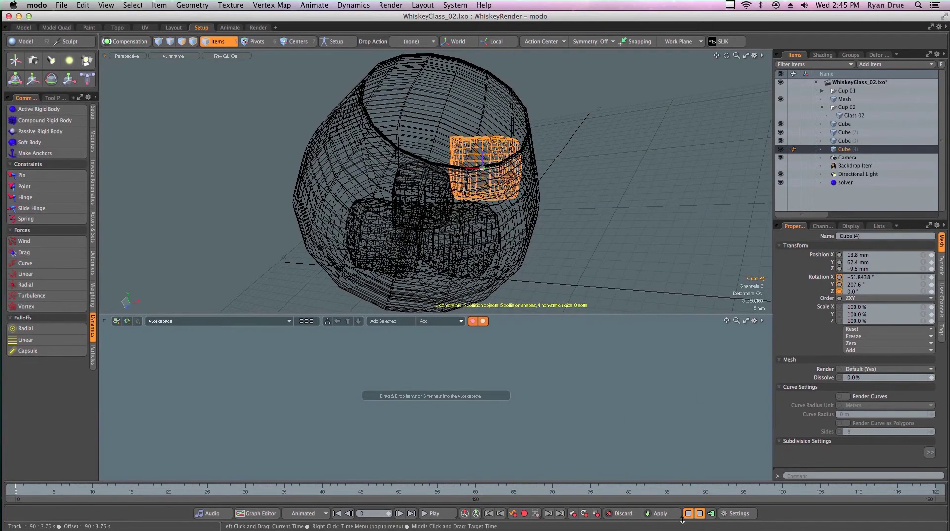
pyautogui.click(688, 513)
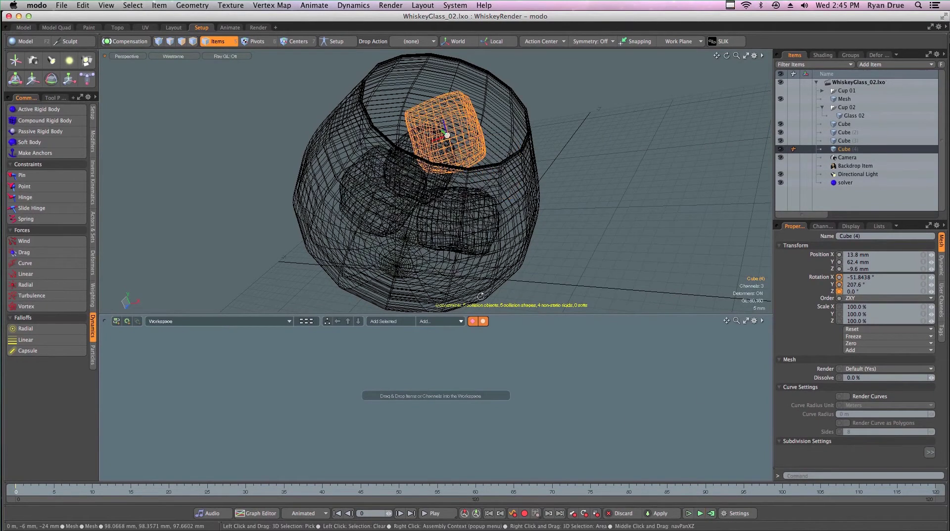
# Move the fourth cube up toward the glass opening, to about X 20.4 mm, Y 71.2 mm, Z -0.4 mm.
pyautogui.keyDown('alt'); pyautogui.moveTo(481, 296); pyautogui.dragTo(462, 199); pyautogui.keyUp('alt')
pyautogui.press('y')
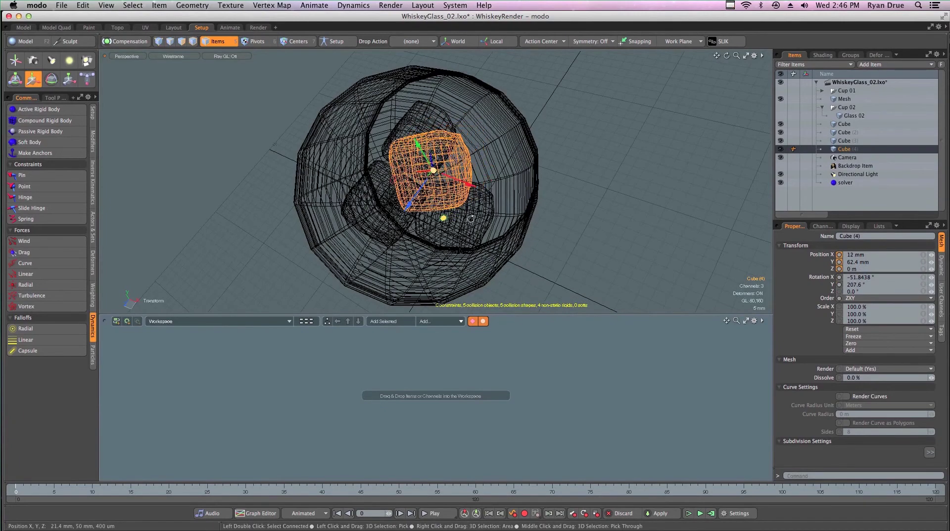
pyautogui.keyDown('alt'); pyautogui.moveTo(448, 208); pyautogui.dragTo(403, 92); pyautogui.keyUp('alt')
pyautogui.keyDown('alt'); pyautogui.moveTo(421, 117); pyautogui.dragTo(473, 209); pyautogui.keyUp('alt')
pyautogui.moveTo(416, 148); pyautogui.dragTo(430, 152)
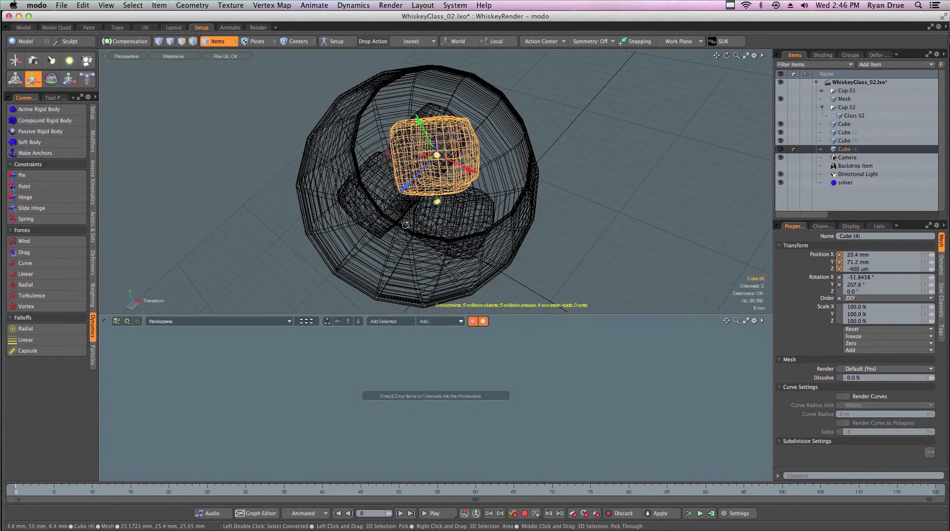
pyautogui.keyDown('alt'); pyautogui.moveTo(405, 224); pyautogui.dragTo(567, 57); pyautogui.keyUp('alt')
pyautogui.keyDown('ctrl'); pyautogui.keyDown('alt'); pyautogui.moveTo(559, 99); pyautogui.dragTo(466, 115); pyautogui.keyUp('alt'); pyautogui.keyUp('ctrl')
pyautogui.keyDown('alt'); pyautogui.moveTo(502, 143); pyautogui.dragTo(482, 143); pyautogui.keyUp('alt')
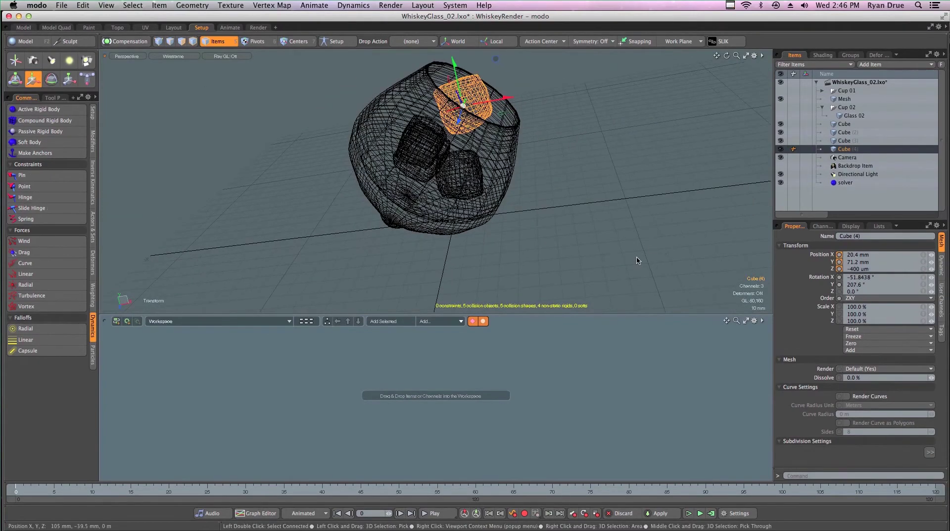
pyautogui.press('q')
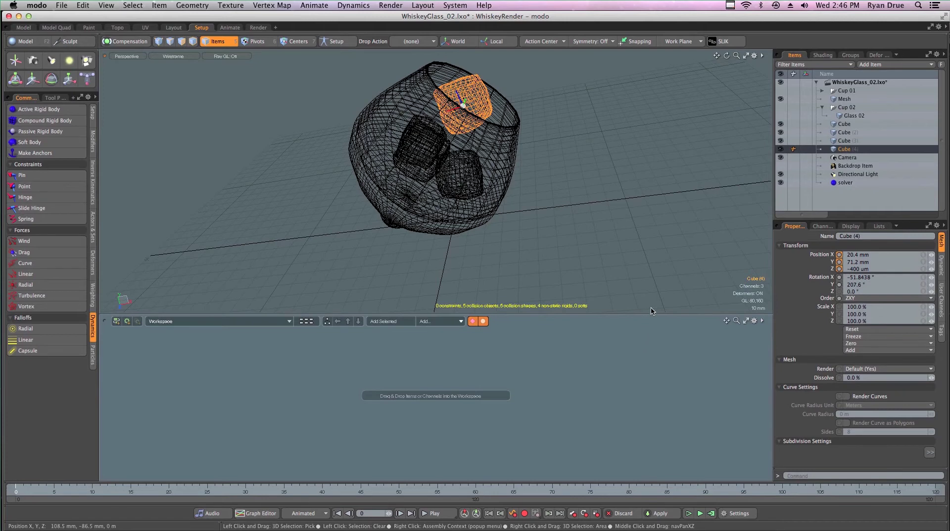
# Run the live simulation again, check how the cubes rest from different angles, and stop it.
pyautogui.click(689, 515)
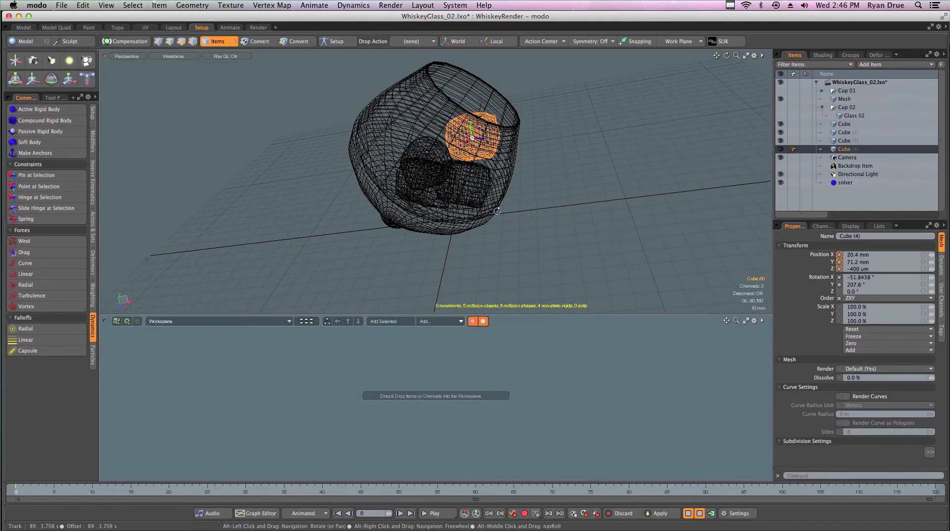
pyautogui.keyDown('alt'); pyautogui.moveTo(425, 213); pyautogui.dragTo(449, 210); pyautogui.keyUp('alt')
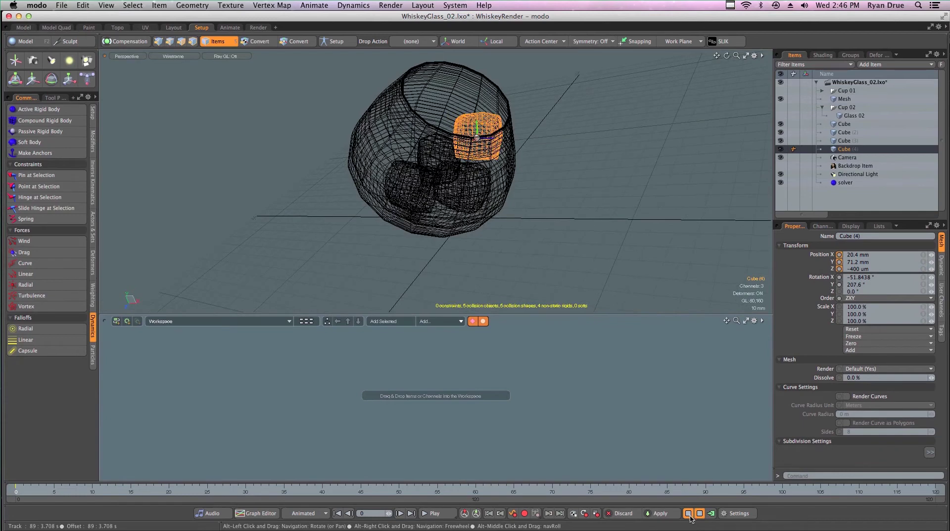
pyautogui.click(689, 514)
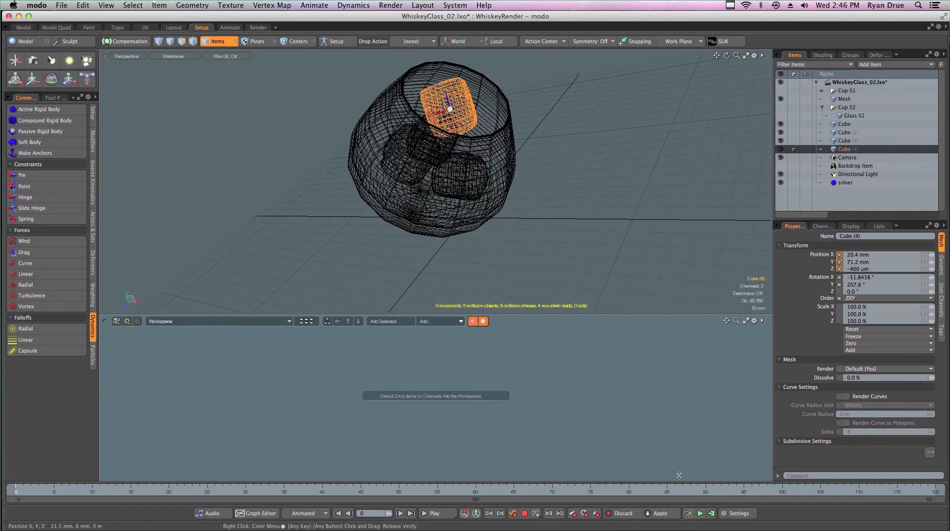
pyautogui.keyDown('alt'); pyautogui.moveTo(514, 148); pyautogui.dragTo(542, 151); pyautogui.keyUp('alt')
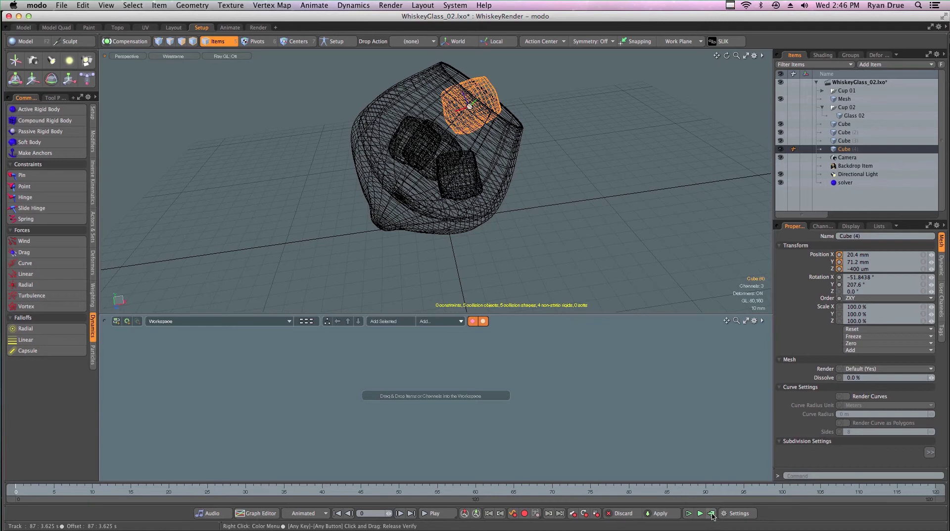
# Compute the cached simulation from frame 0 to frame 75 with a preroll of 0.
pyautogui.click(712, 514)
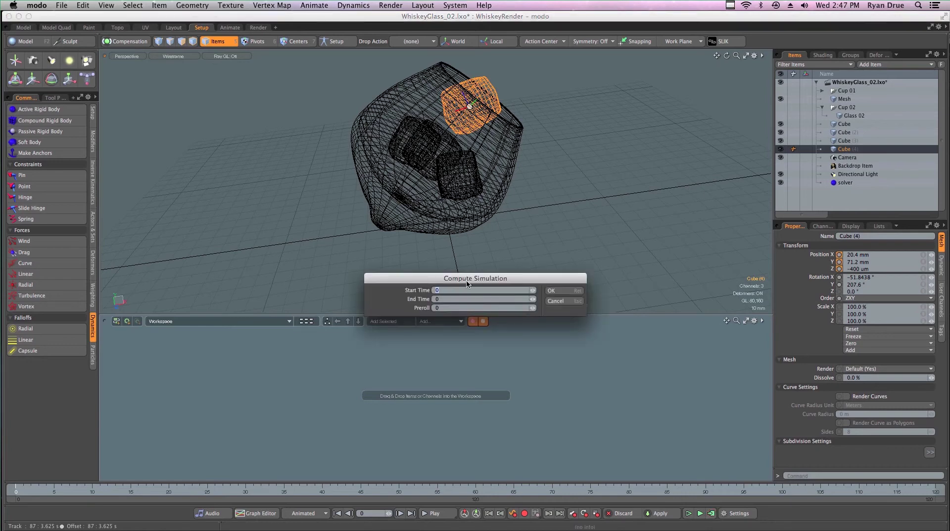
pyautogui.moveTo(465, 280); pyautogui.dragTo(462, 271)
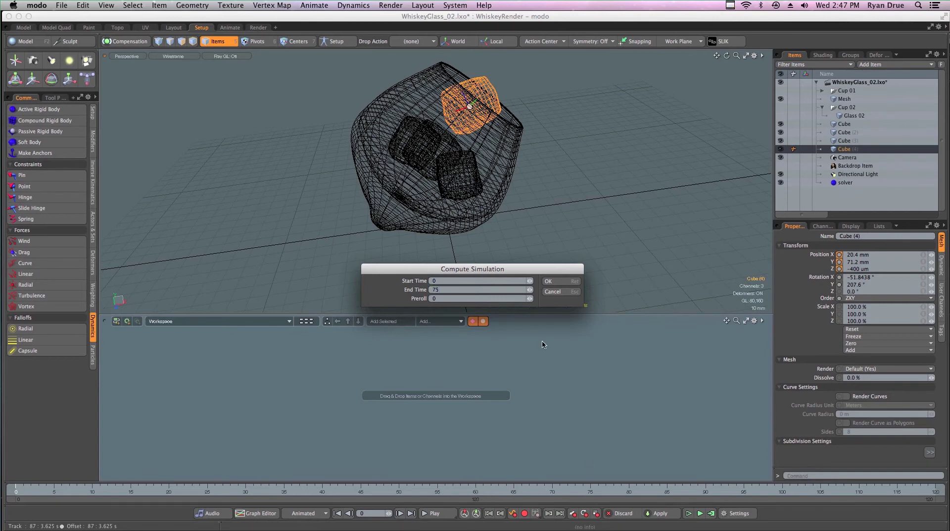
pyautogui.click(565, 281)
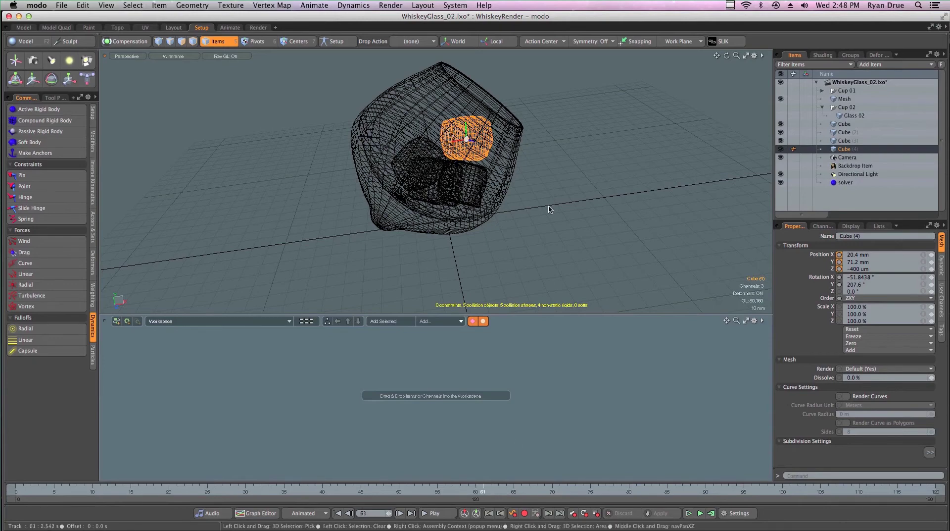
# Inspect the gaps between the settled cubes up close and show the fourth cube's dynamics collision settings.
pyautogui.keyDown('alt'); pyautogui.moveTo(551, 208); pyautogui.dragTo(510, 170); pyautogui.keyUp('alt')
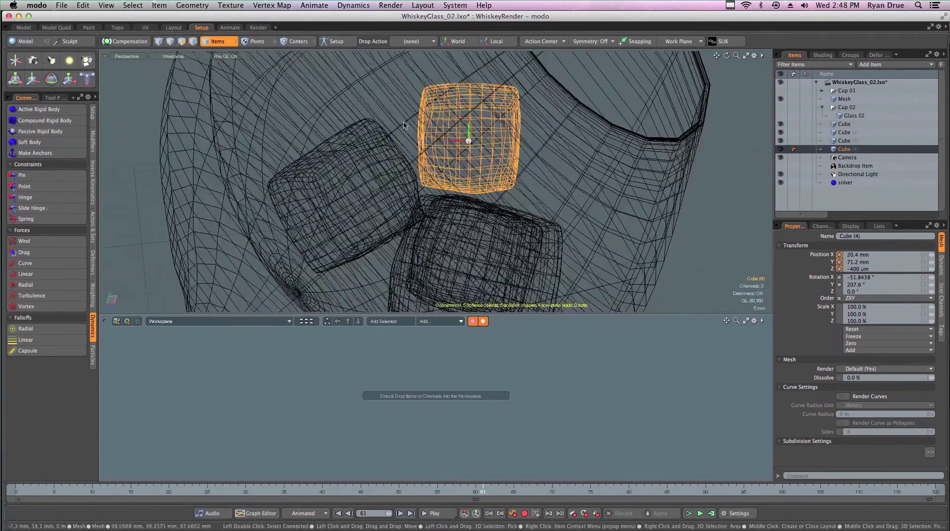
pyautogui.click(943, 270)
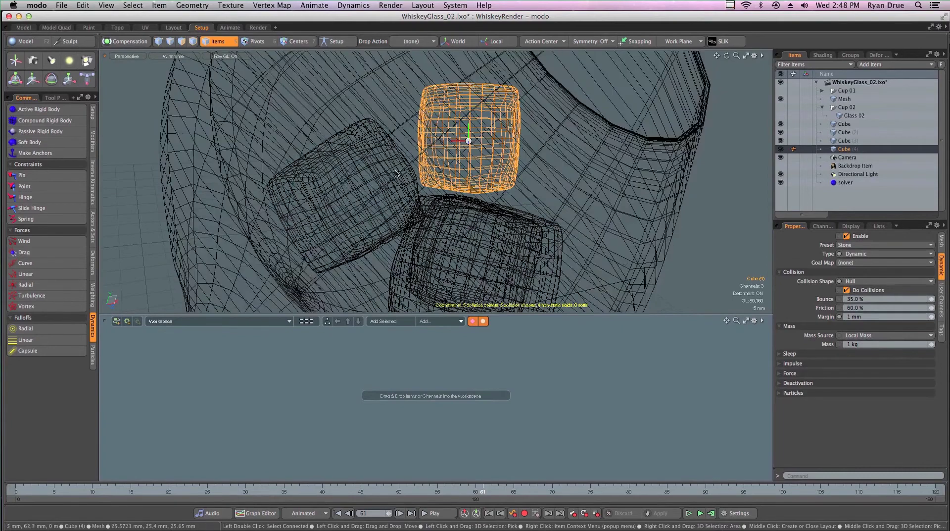
pyautogui.keyDown('alt'); pyautogui.moveTo(530, 170); pyautogui.dragTo(472, 197); pyautogui.keyUp('alt')
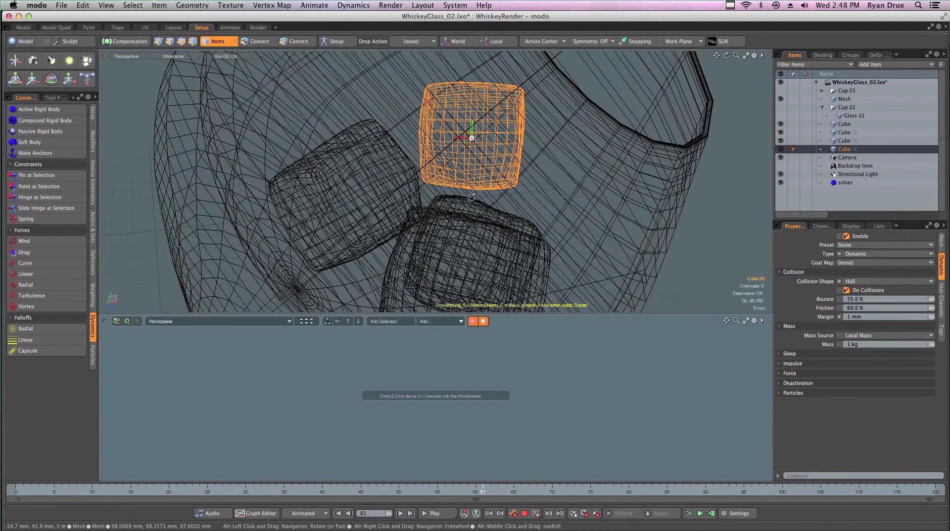
# Temporarily display the fourth cube as a bounding box to compare it with the neighbouring cubes, and restore its mesh display.
pyautogui.click(850, 227)
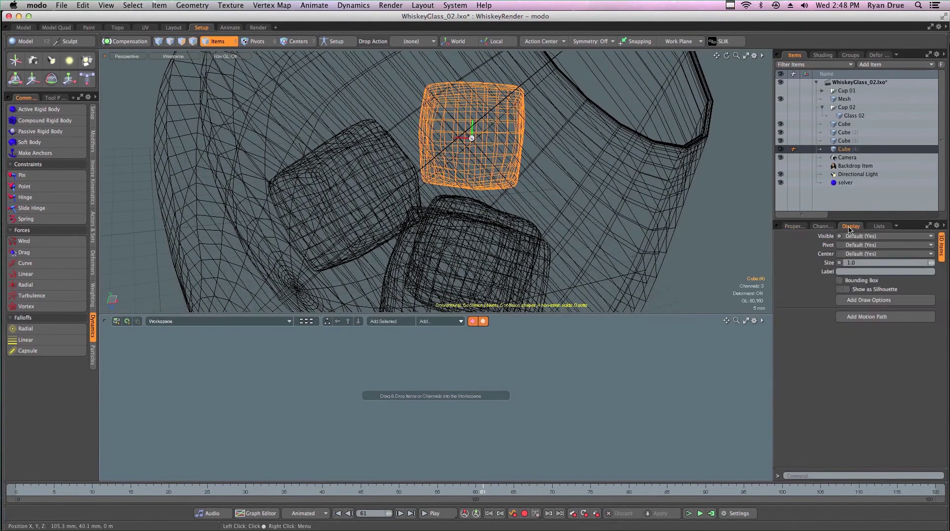
pyautogui.click(840, 280)
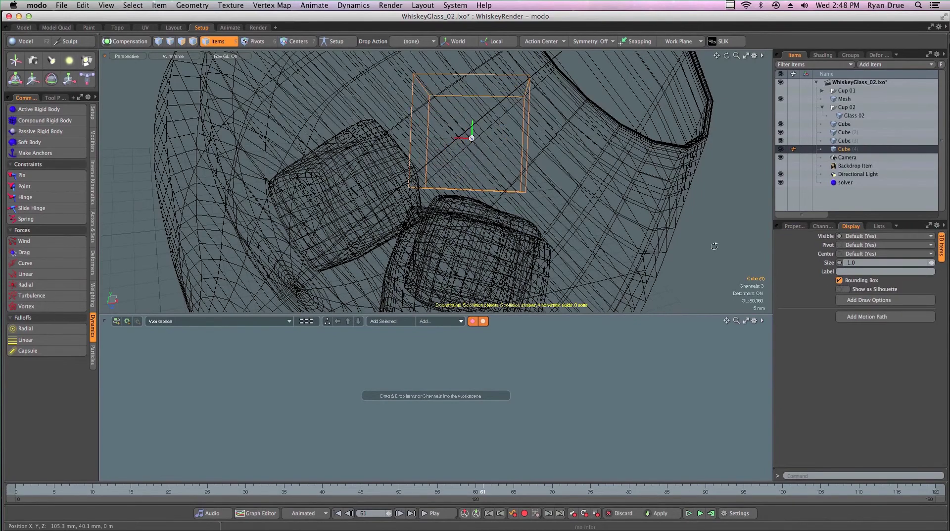
pyautogui.moveTo(417, 176)
pyautogui.keyDown('alt'); pyautogui.mouseDown()
pyautogui.moveTo(435, 199)
pyautogui.moveTo(470, 197)
pyautogui.mouseUp(); pyautogui.keyUp('alt')
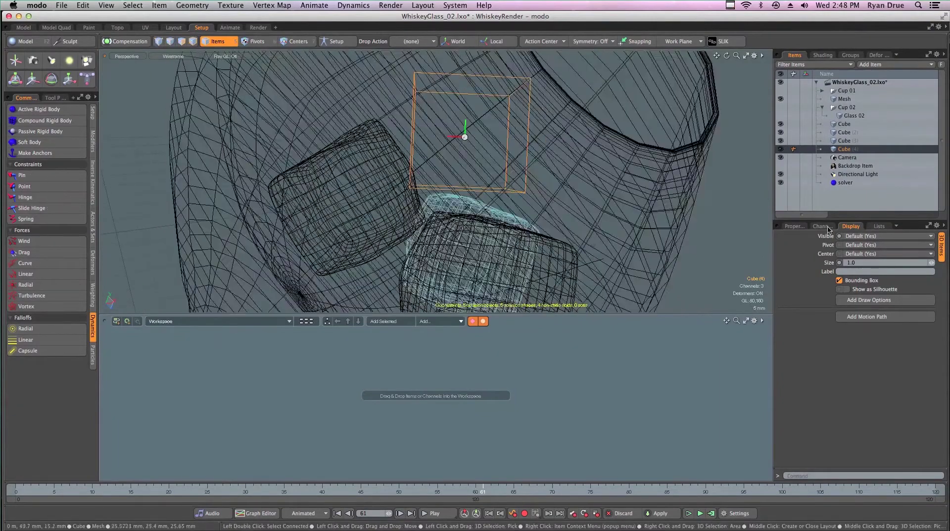
pyautogui.click(840, 281)
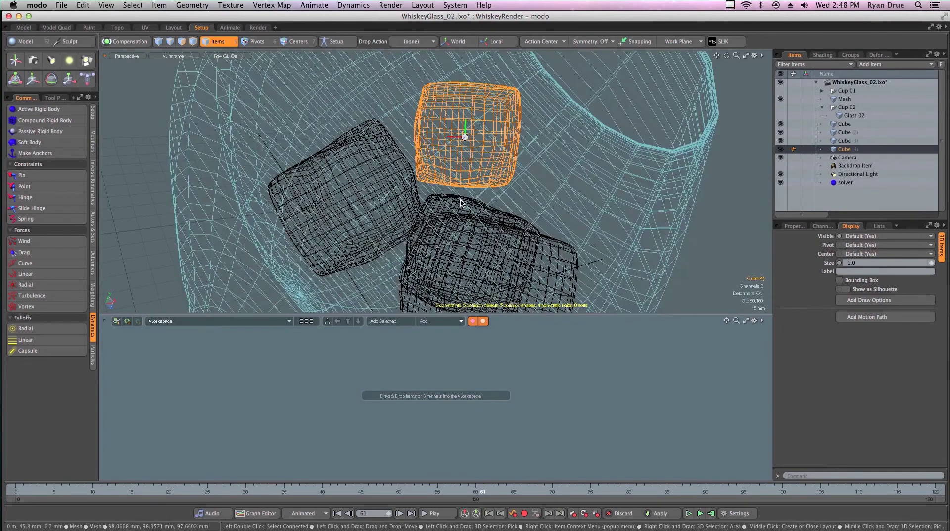
# Select all four settled cubes inside the glass and copy their polygons.
pyautogui.keyDown('alt'); pyautogui.moveTo(458, 192); pyautogui.dragTo(418, 239); pyautogui.keyUp('alt')
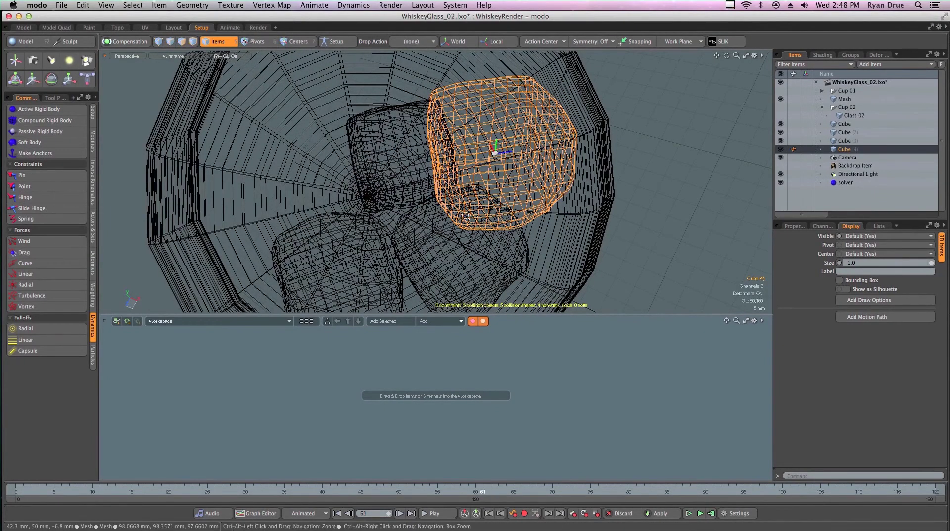
pyautogui.keyDown('ctrl'); pyautogui.keyDown('alt'); pyautogui.moveTo(467, 216); pyautogui.dragTo(462, 229); pyautogui.keyUp('alt'); pyautogui.keyUp('ctrl')
pyautogui.keyDown('shift'); pyautogui.click(446, 253); pyautogui.keyUp('shift')
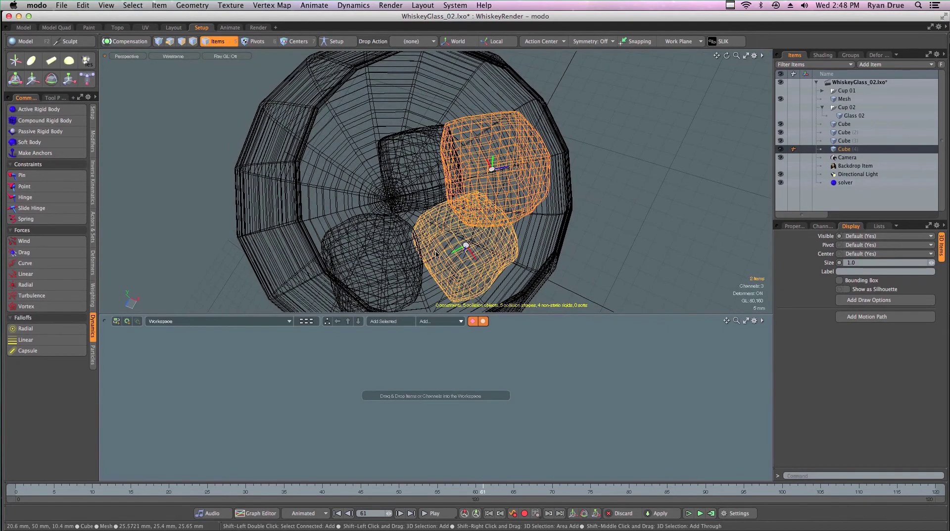
pyautogui.keyDown('shift'); pyautogui.click(413, 258); pyautogui.keyUp('shift')
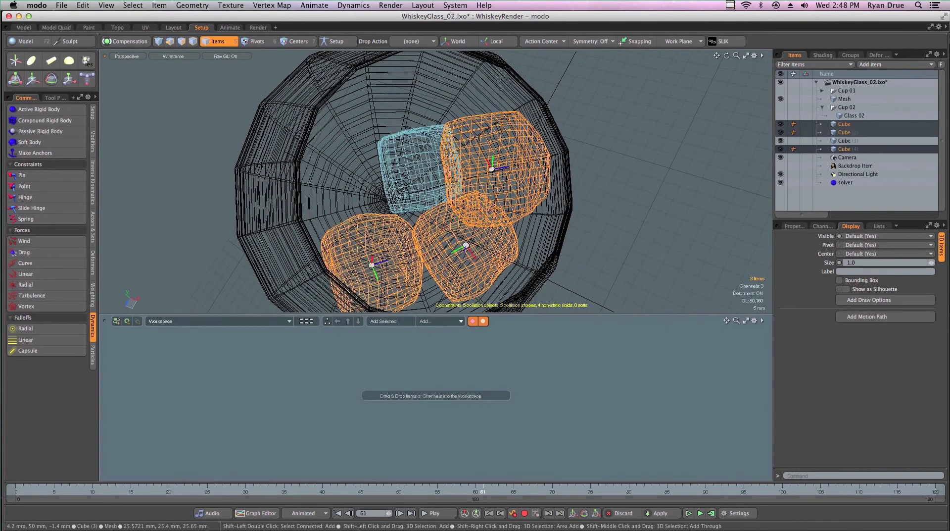
pyautogui.keyDown('shift'); pyautogui.click(440, 199); pyautogui.keyUp('shift')
pyautogui.keyDown('alt'); pyautogui.moveTo(441, 199); pyautogui.dragTo(596, 71); pyautogui.keyUp('alt')
pyautogui.scroll(-5, 531, 150)
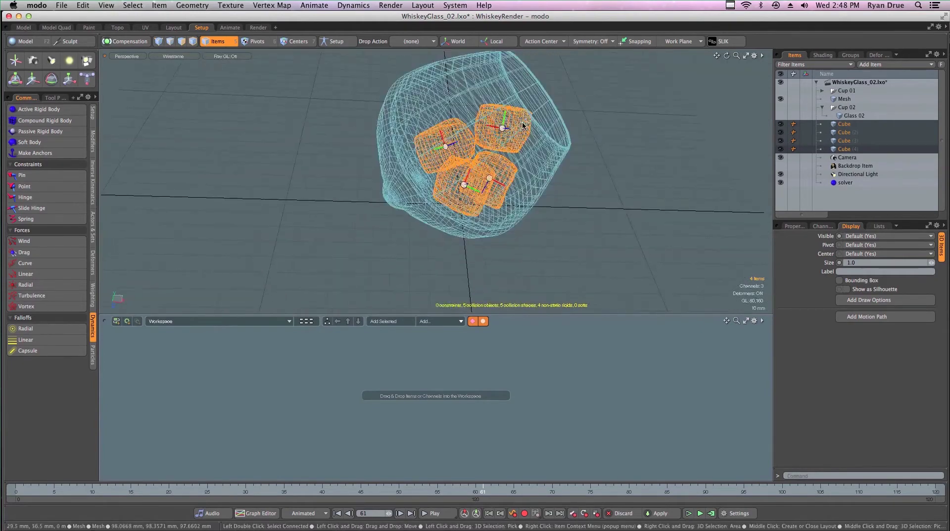
pyautogui.press('3')
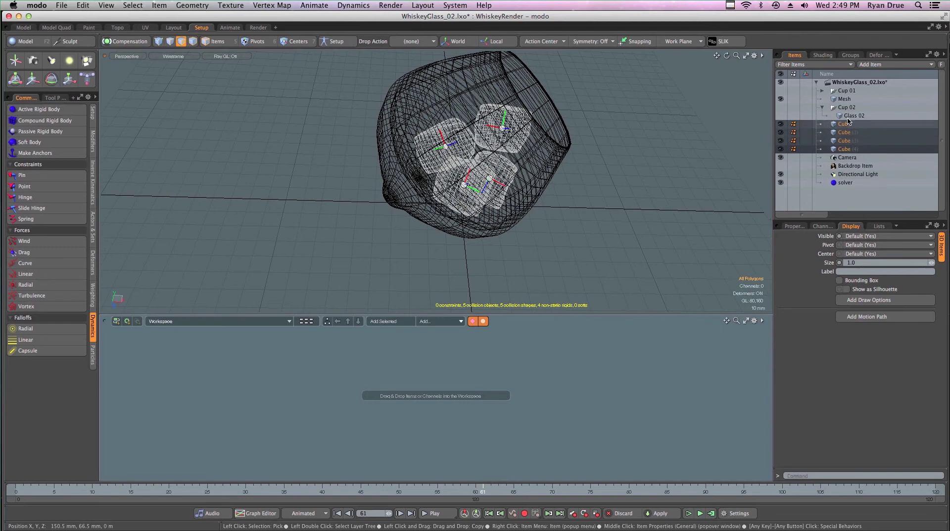
# Group the four cube items and rename the group IceCubes.
pyautogui.press('ctrl')
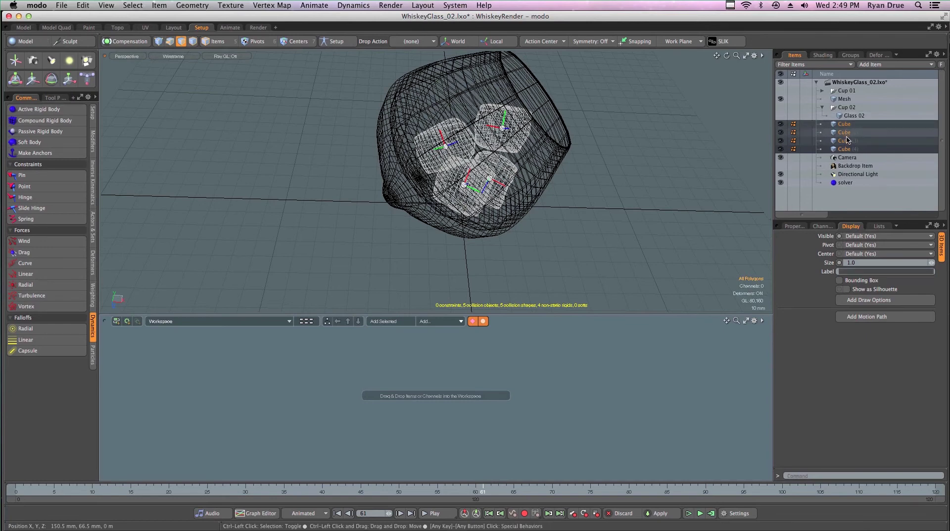
pyautogui.hotkey('ctrl', 'g')
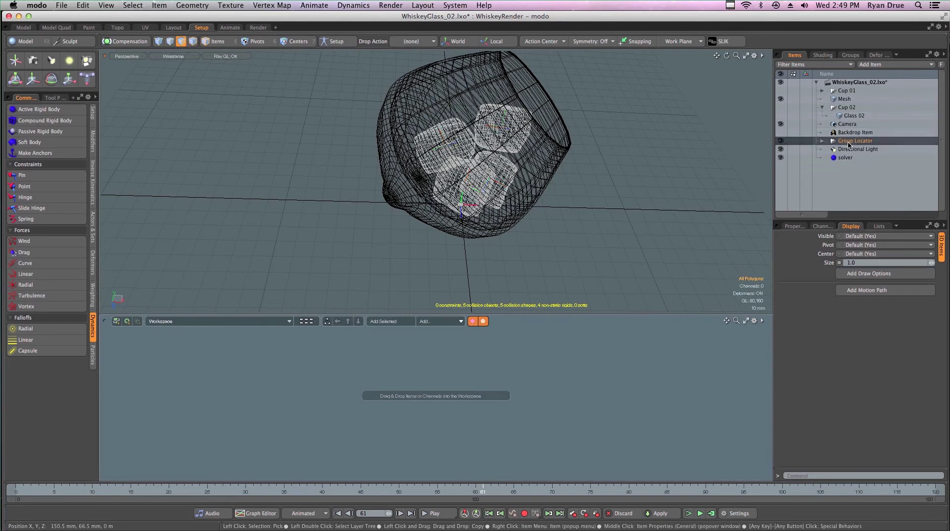
pyautogui.write('Ic')
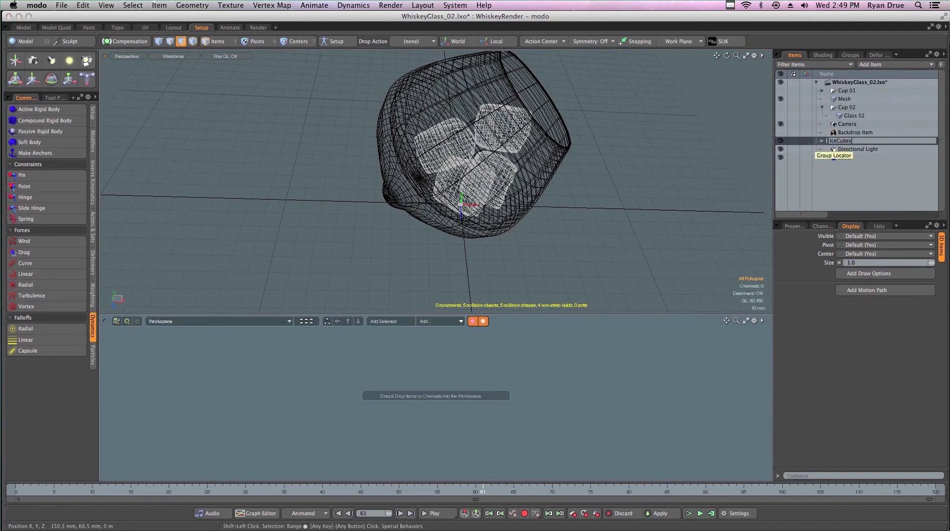
pyautogui.write('eCubes')
pyautogui.press('Return')
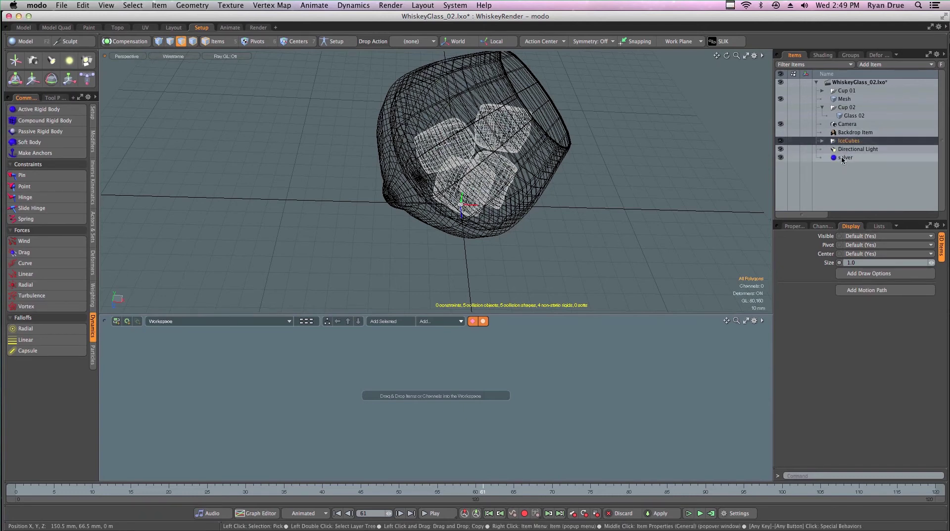
# Delete the solver and the glass collision mesh from the scene.
pyautogui.moveTo(844, 156); pyautogui.dragTo(846, 144)
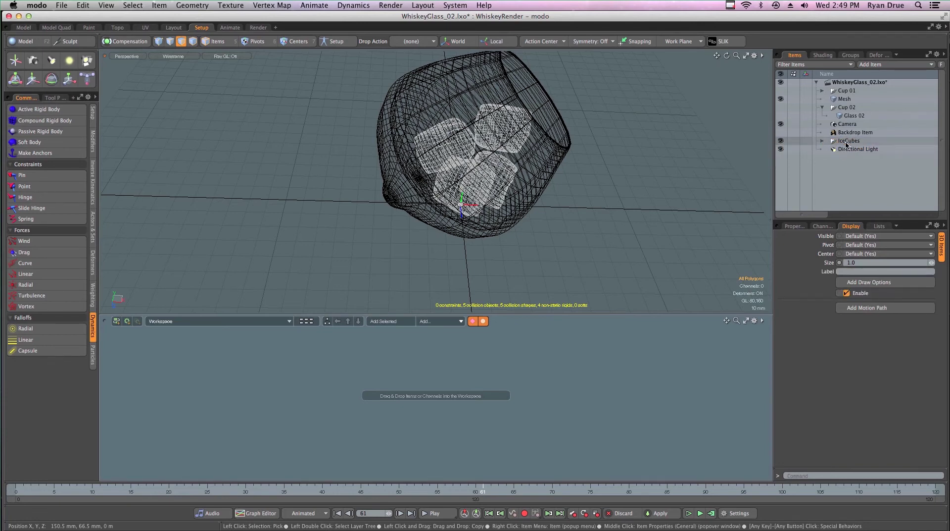
pyautogui.click(847, 100)
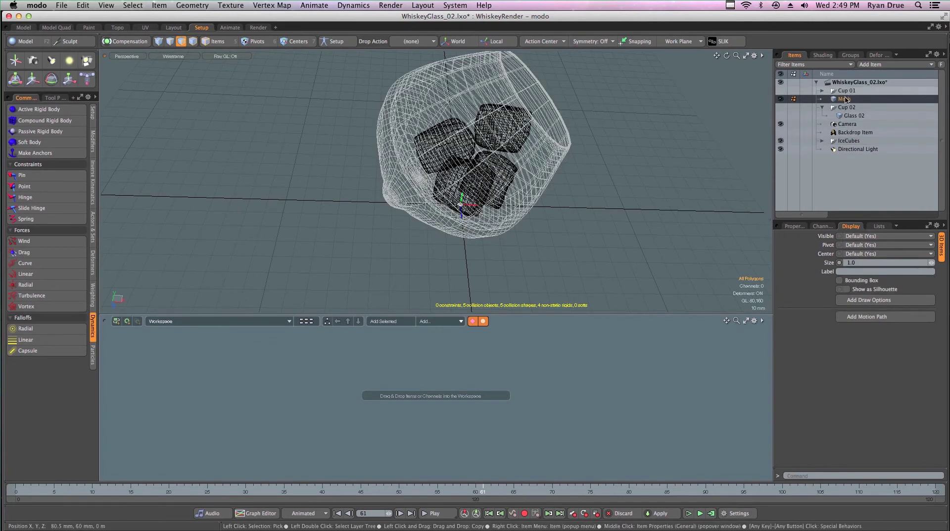
pyautogui.moveTo(845, 99); pyautogui.dragTo(845, 143)
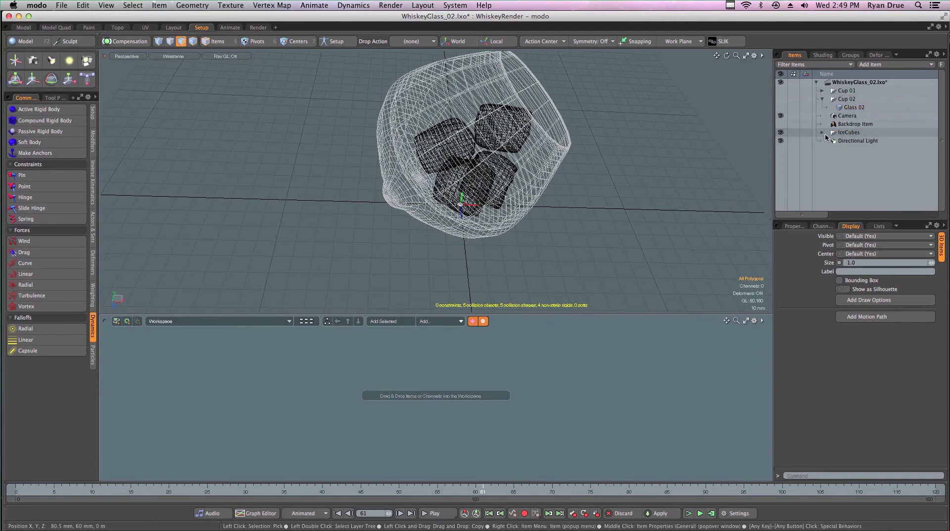
# Hide the IceCubes group, add a new mesh item and paste the copied cube geometry into it.
pyautogui.click(781, 133)
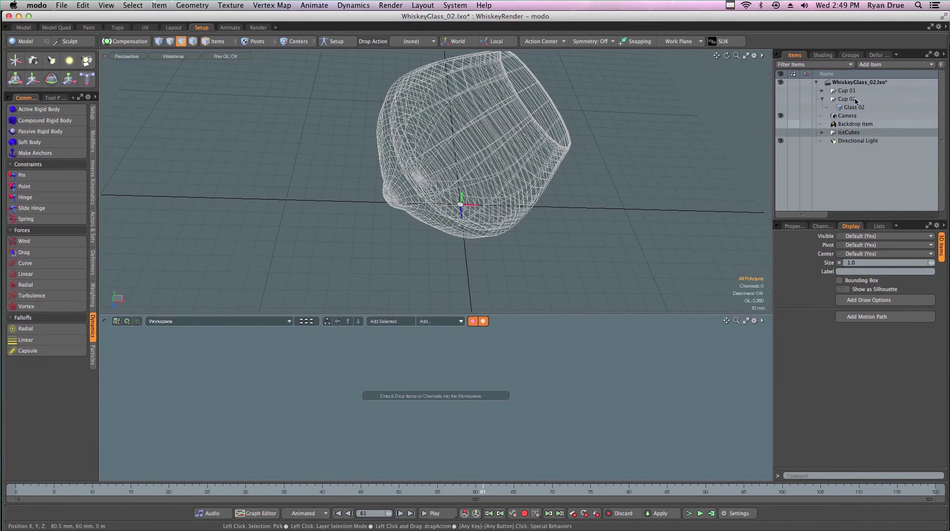
pyautogui.click(849, 123)
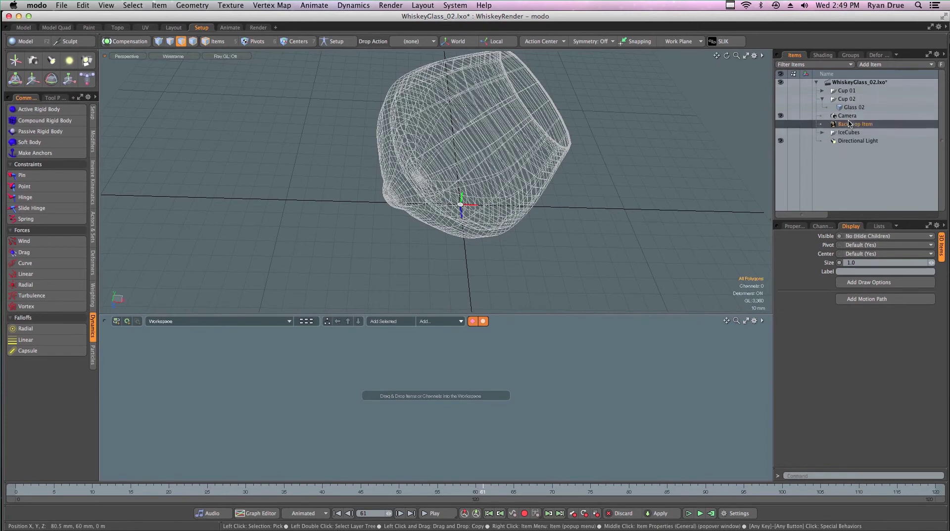
pyautogui.click(867, 65)
pyautogui.click(861, 86)
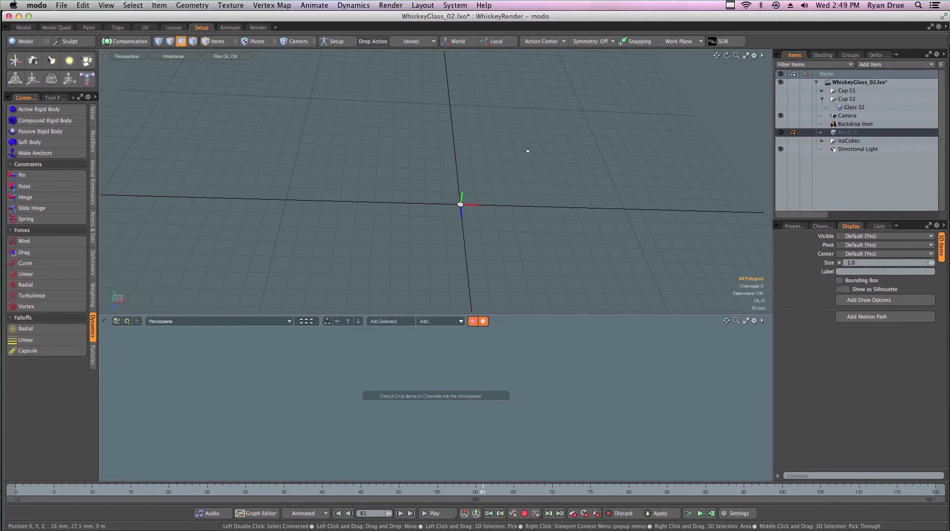
pyautogui.press('super+v')
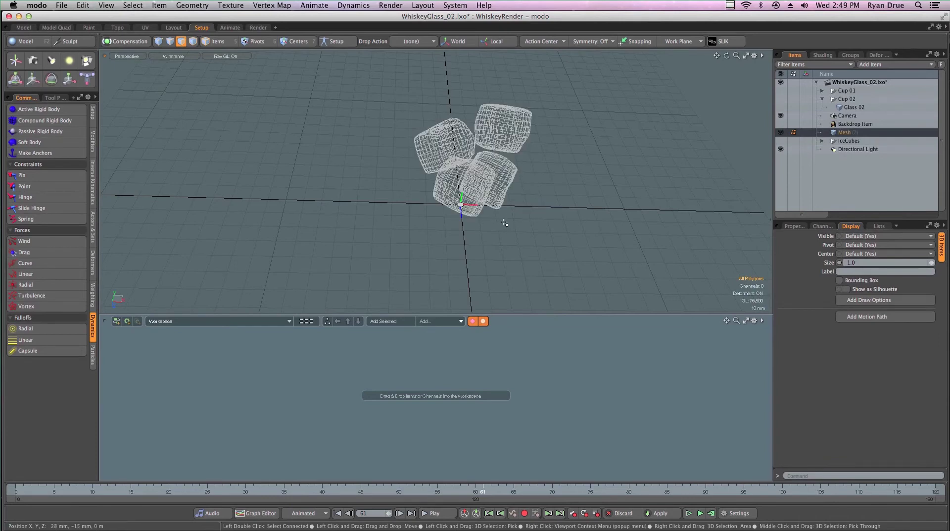
# Go to frame 0 and inspect the pasted cubes from several angles, briefly selecting the uppermost cube for transforming.
pyautogui.keyDown('ctrl'); pyautogui.keyDown('alt'); pyautogui.moveTo(499, 164); pyautogui.dragTo(752, 158); pyautogui.keyUp('alt'); pyautogui.keyUp('ctrl')
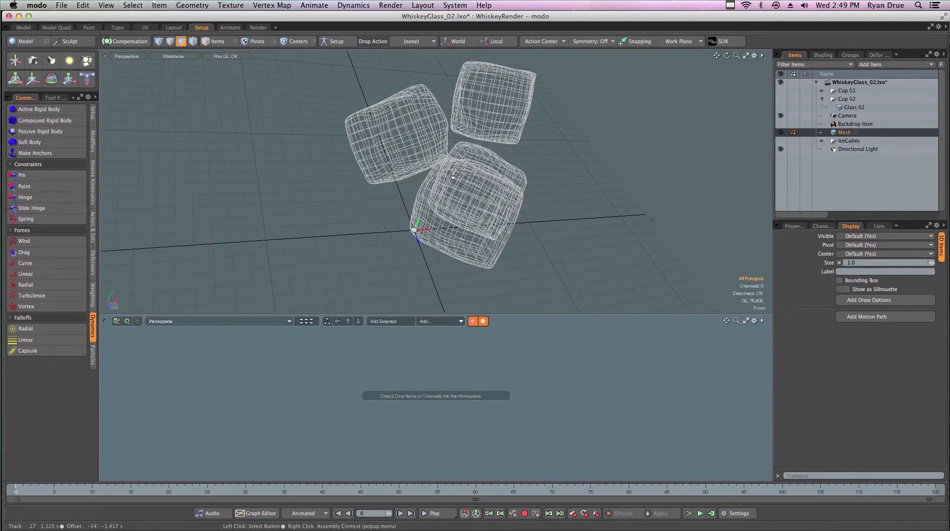
pyautogui.click(512, 142)
pyautogui.press('y')
pyautogui.keyDown('alt'); pyautogui.moveTo(533, 113); pyautogui.dragTo(537, 130); pyautogui.keyUp('alt')
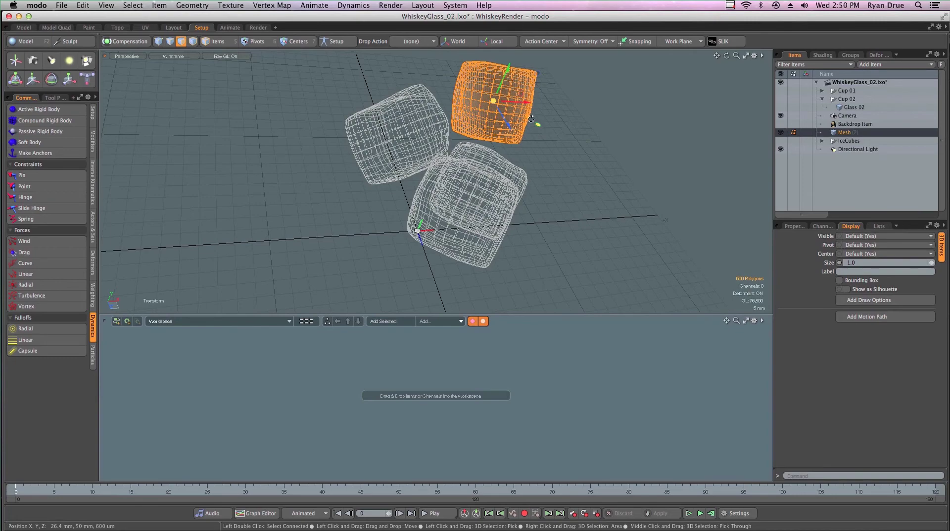
pyautogui.keyDown('alt'); pyautogui.moveTo(531, 119); pyautogui.dragTo(294, 169); pyautogui.keyUp('alt')
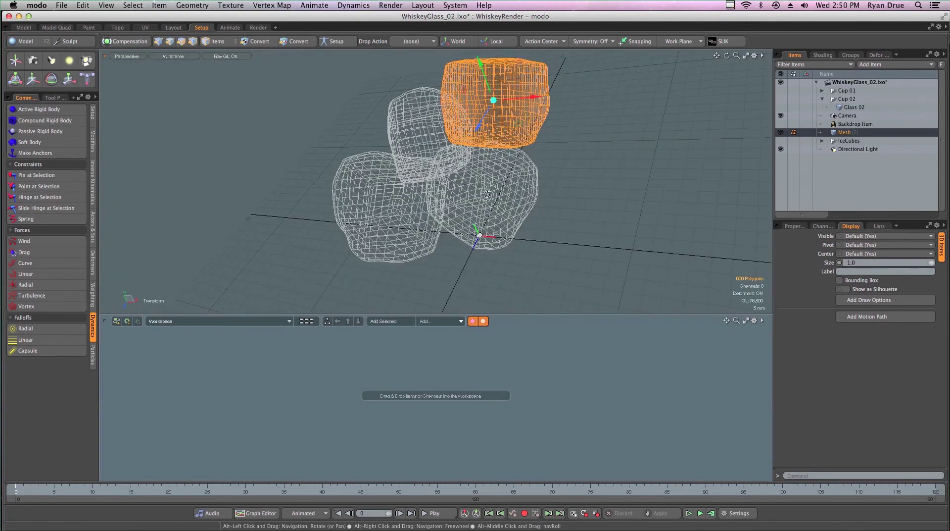
pyautogui.keyDown('alt'); pyautogui.moveTo(488, 194); pyautogui.dragTo(672, 148); pyautogui.keyUp('alt')
pyautogui.click(725, 149)
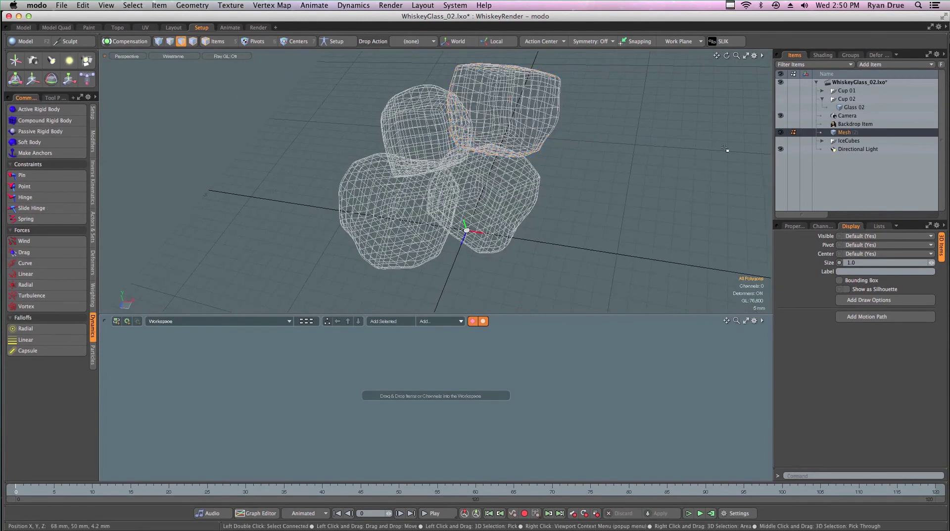
# Show the Cup 02 group and turn on subdivision smoothing for the Glass 02 mesh.
pyautogui.click(780, 98)
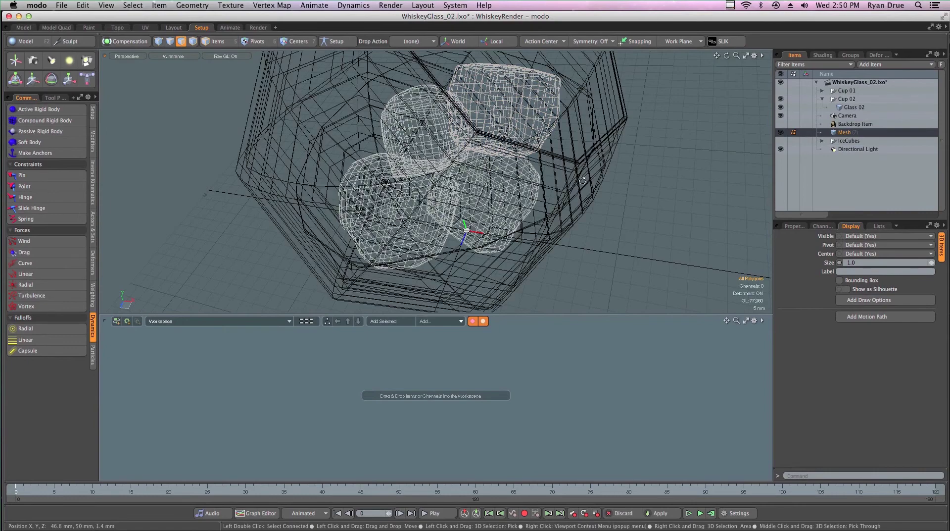
pyautogui.keyDown('alt'); pyautogui.moveTo(581, 180); pyautogui.dragTo(610, 158); pyautogui.keyUp('alt')
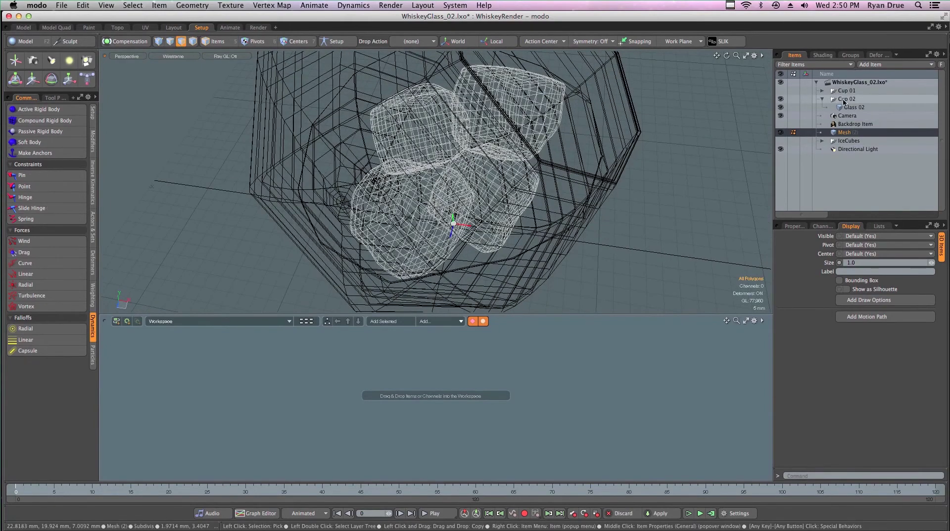
pyautogui.click(625, 169)
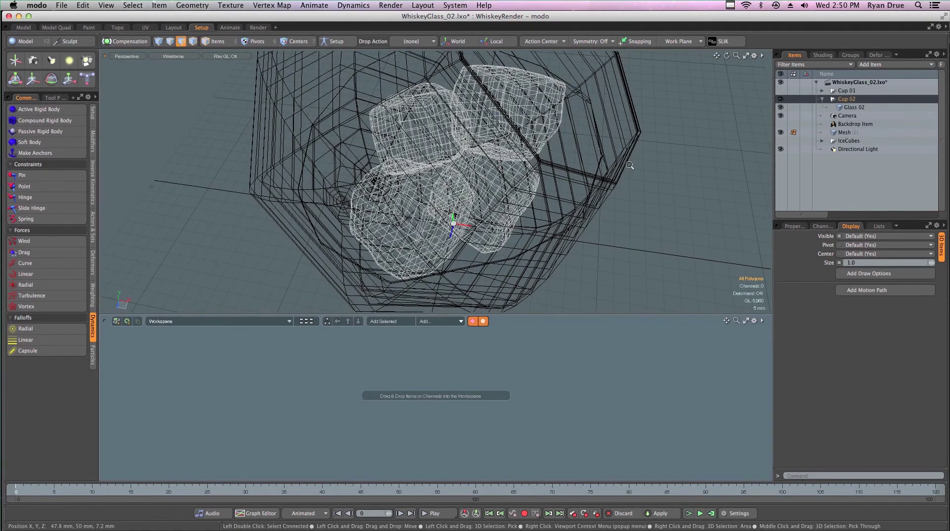
pyautogui.click(853, 108)
pyautogui.press('Tab')
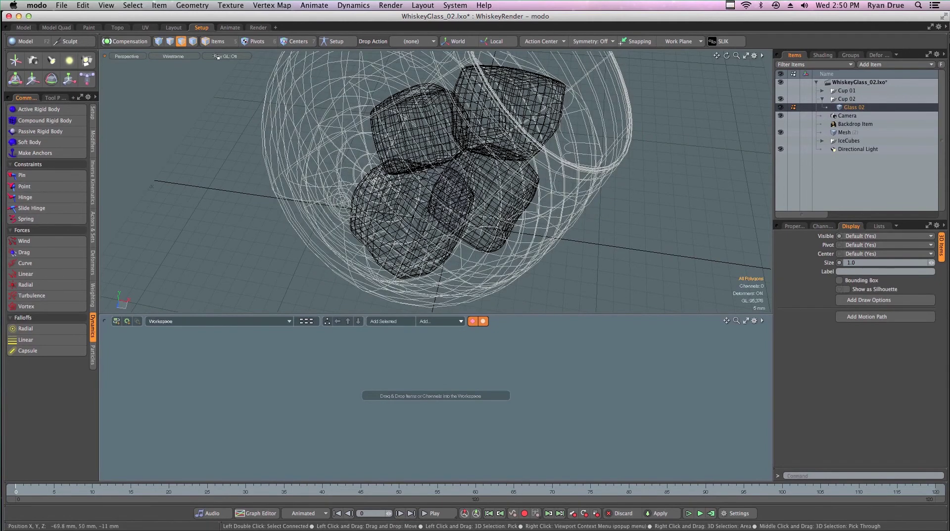
# Set the viewport shading to Shaded and examine the cubes through the mouth of the glass.
pyautogui.click(178, 57)
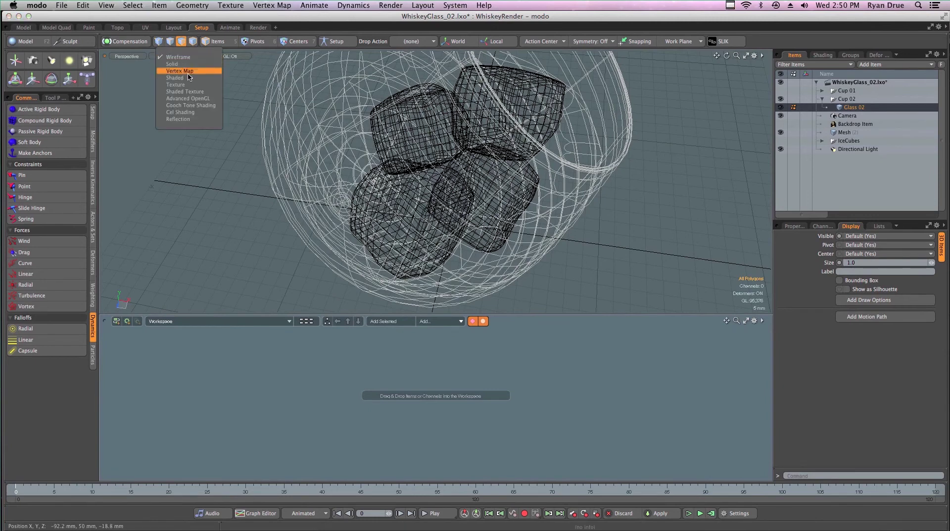
pyautogui.click(187, 78)
pyautogui.scroll(-5, 319, 202)
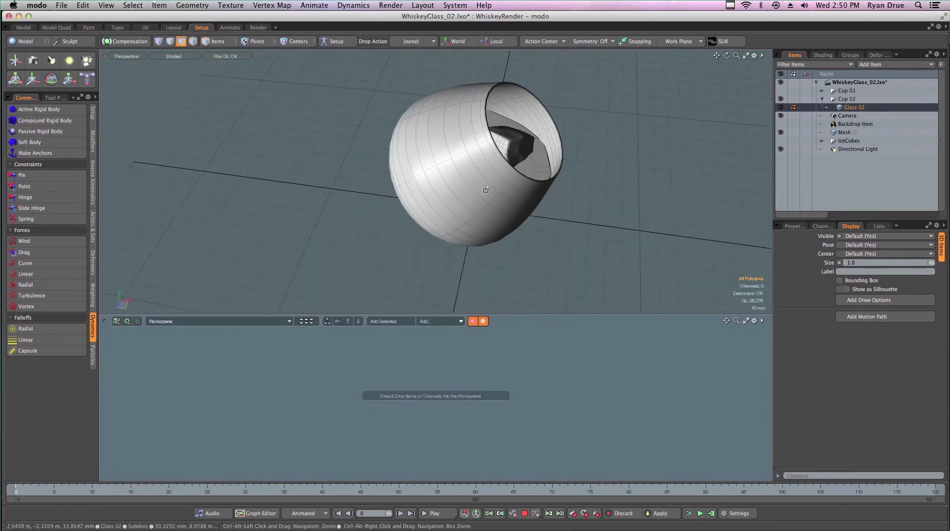
pyautogui.keyDown('alt'); pyautogui.moveTo(319, 202); pyautogui.dragTo(501, 183); pyautogui.keyUp('alt')
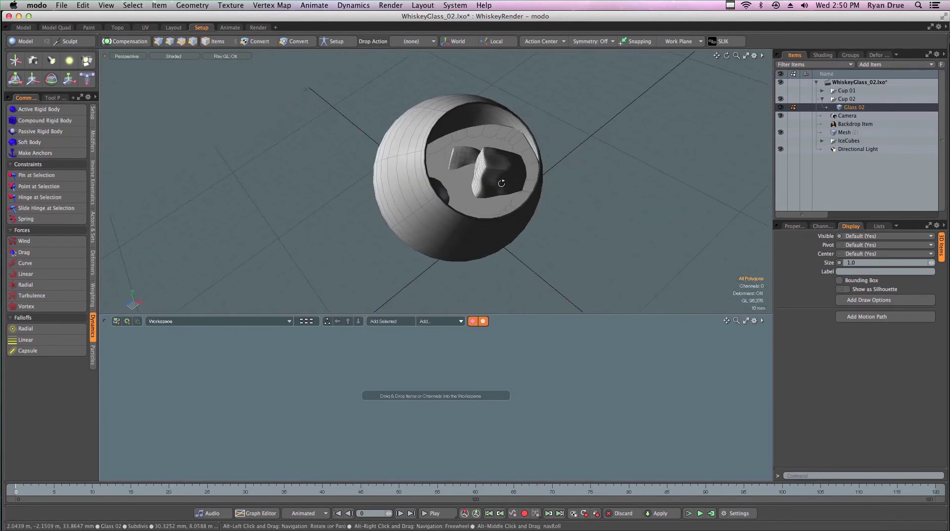
pyautogui.keyDown('alt'); pyautogui.moveTo(505, 229); pyautogui.dragTo(461, 236); pyautogui.keyUp('alt')
# Switch to Photoshop to look at the finished render in Whiskey_05.psd, and return to modo.
pyautogui.press('super+Tab')
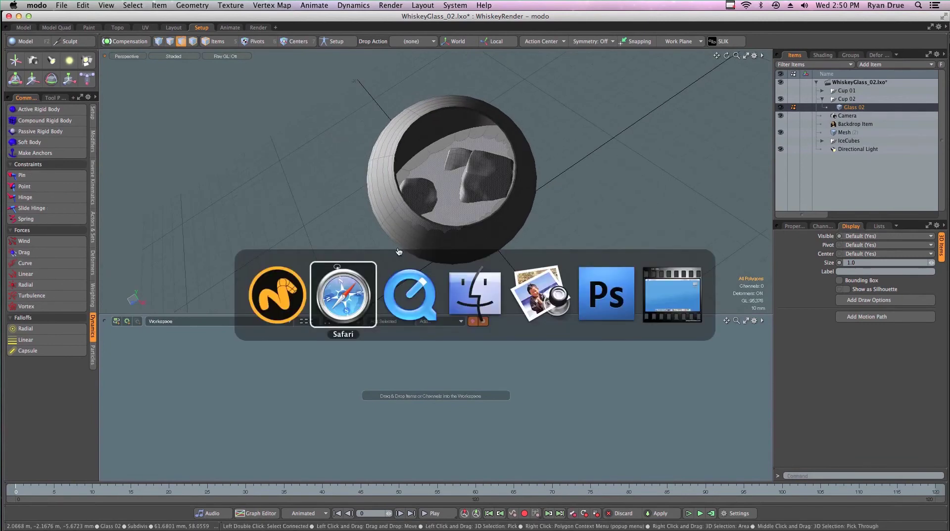
pyautogui.click(606, 294)
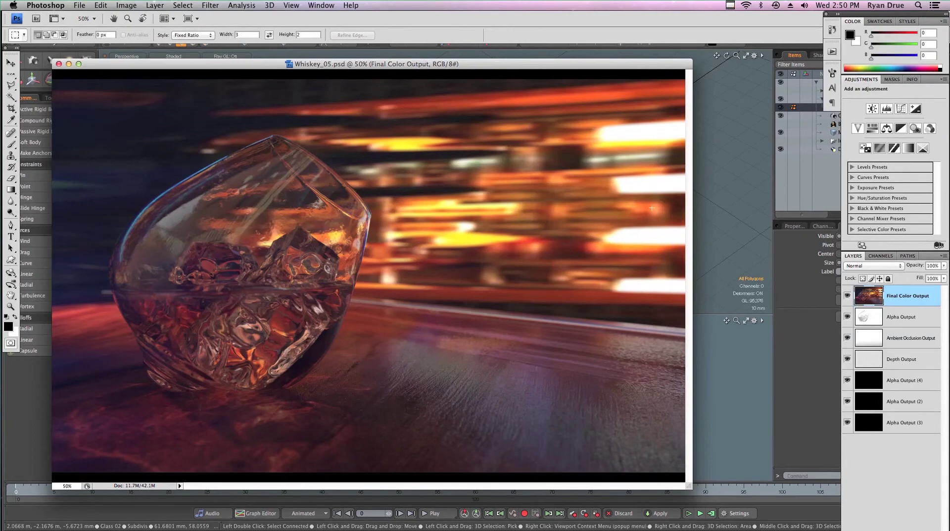
pyautogui.click(749, 148)
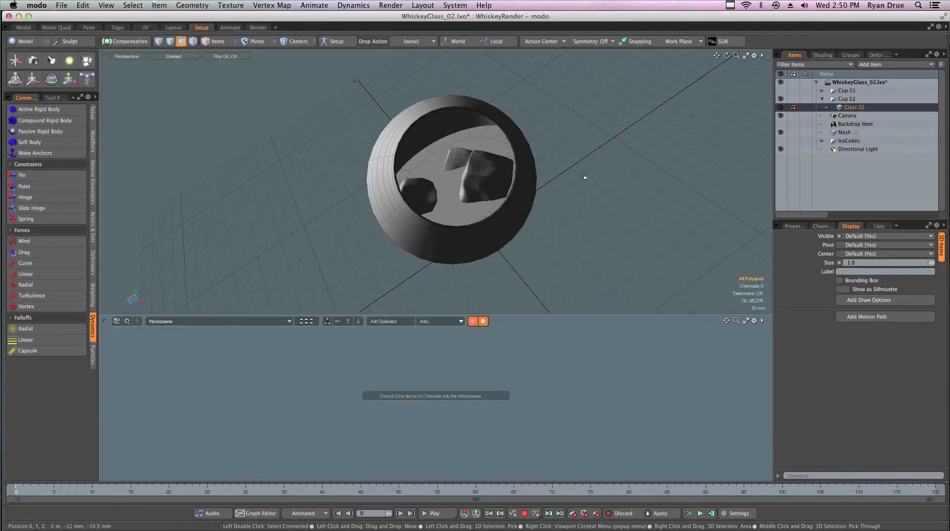
# Select the connected liquid polygons in Glass 02 to examine how the cubes sit in the liquid.
pyautogui.keyDown('alt'); pyautogui.moveTo(597, 182); pyautogui.dragTo(556, 170); pyautogui.keyUp('alt')
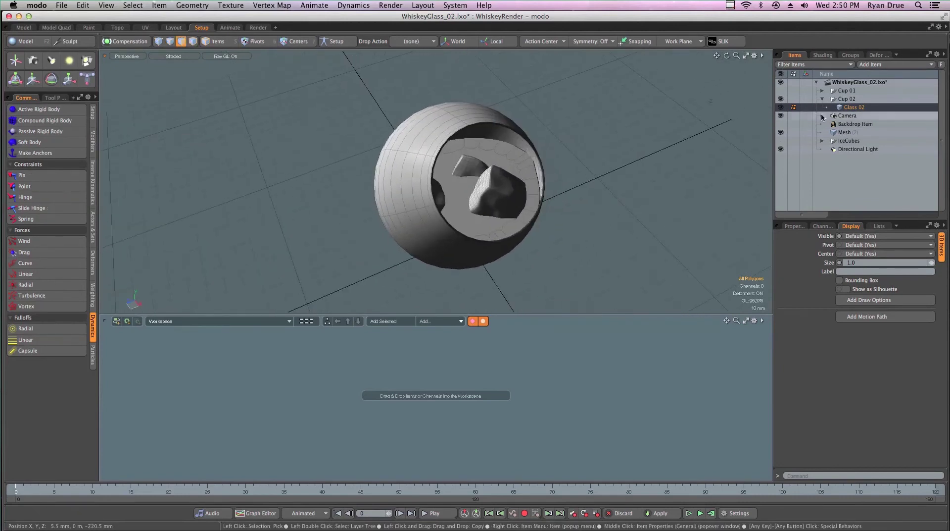
pyautogui.doubleClick(514, 231)
pyautogui.keyDown('alt'); pyautogui.moveTo(514, 231); pyautogui.dragTo(765, 118); pyautogui.keyUp('alt')
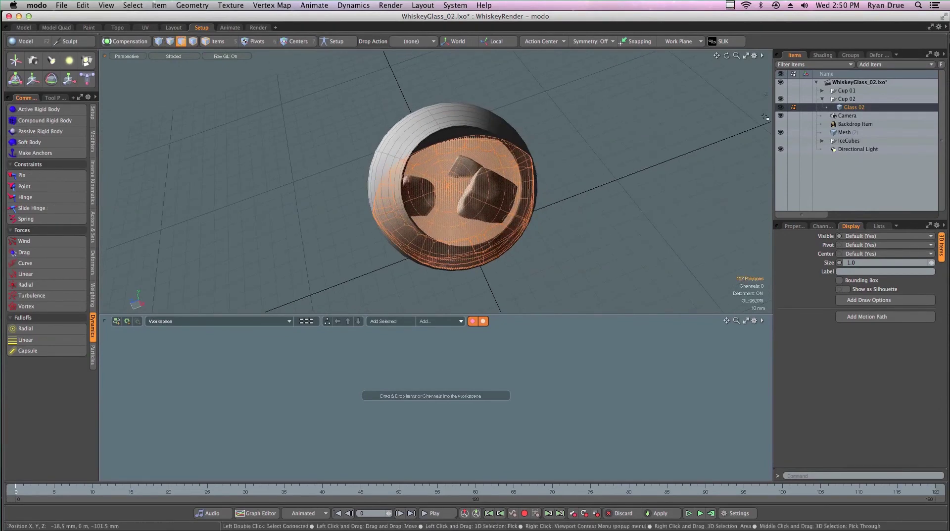
# Select the connected polygons of one ice cube in the Mesh item and examine from several angles how it sits in the glass.
pyautogui.click(845, 132)
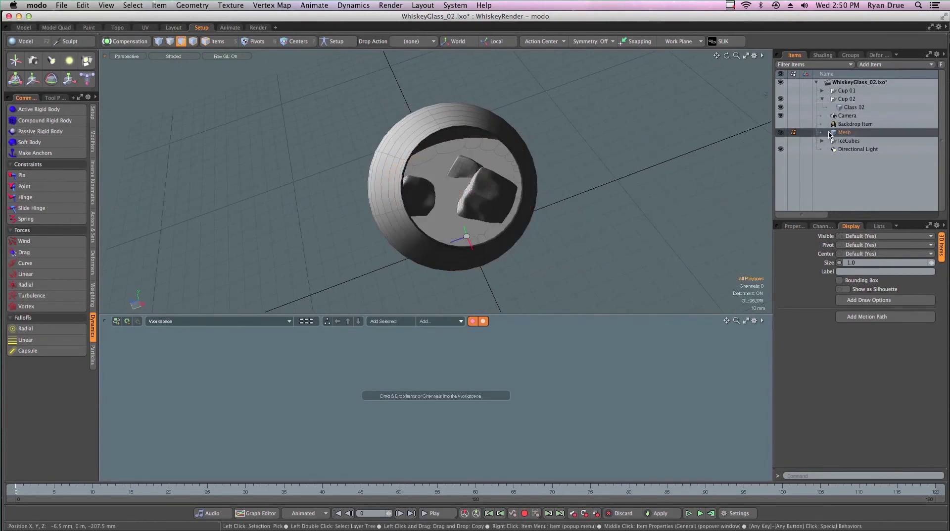
pyautogui.doubleClick(422, 204)
pyautogui.keyDown('alt'); pyautogui.moveTo(418, 203); pyautogui.dragTo(475, 118); pyautogui.keyUp('alt')
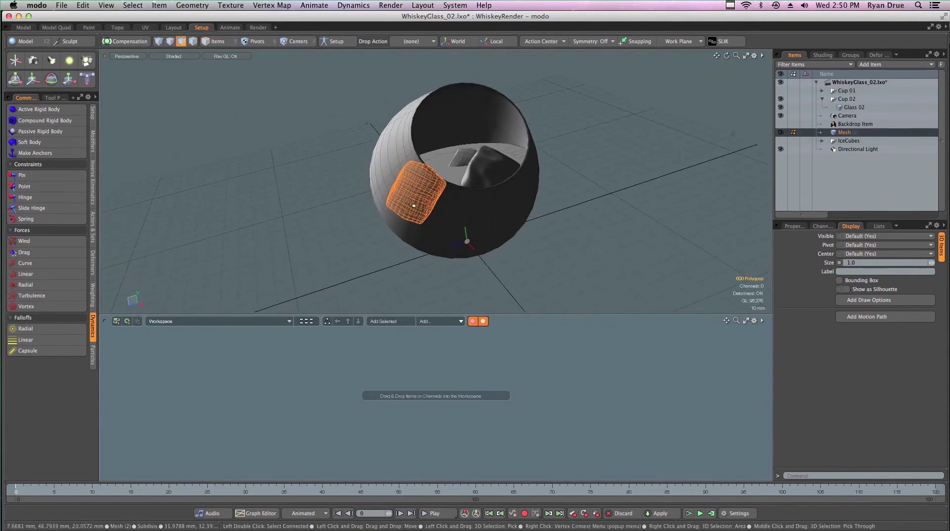
pyautogui.keyDown('alt'); pyautogui.moveTo(412, 204); pyautogui.dragTo(539, 205); pyautogui.keyUp('alt')
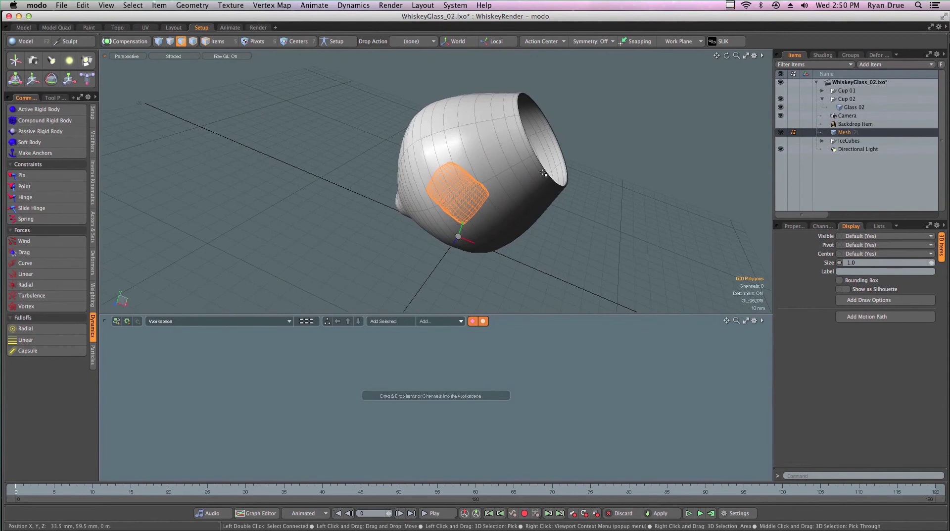
pyautogui.keyDown('alt'); pyautogui.moveTo(628, 135); pyautogui.dragTo(667, 182); pyautogui.keyUp('alt')
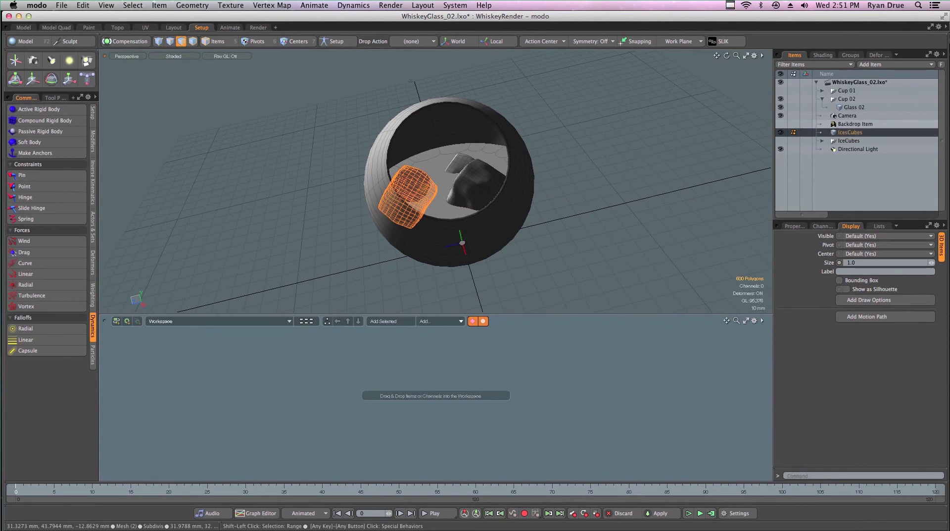
# Correct the frozen ice mesh's name to IceCubes and reorder it directly above Camera in the item list.
pyautogui.doubleClick(838, 132)
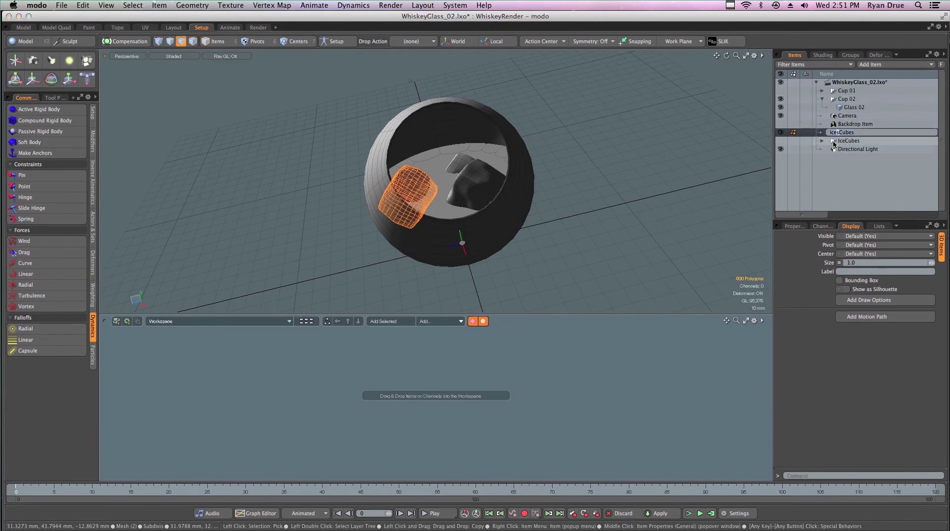
pyautogui.press('Delete')
pyautogui.press('Return')
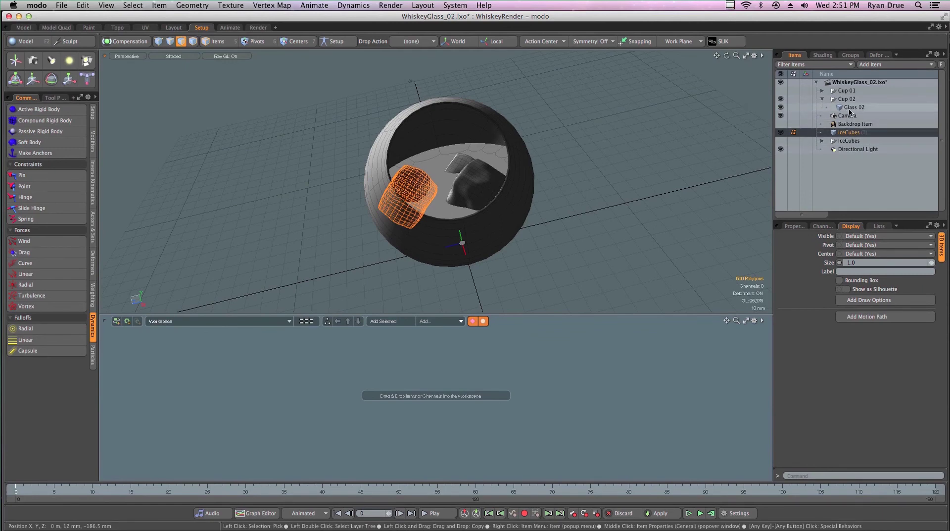
pyautogui.moveTo(848, 133); pyautogui.dragTo(850, 114)
# Cut all the ice cube polygons from the IceCubes mesh and paste them into the Glass 02 mesh.
pyautogui.moveTo(614, 195)
pyautogui.keyDown('alt'); pyautogui.mouseDown()
pyautogui.moveTo(626, 194)
pyautogui.moveTo(614, 203)
pyautogui.moveTo(619, 212)
pyautogui.mouseUp(); pyautogui.keyUp('alt')
pyautogui.press('3')
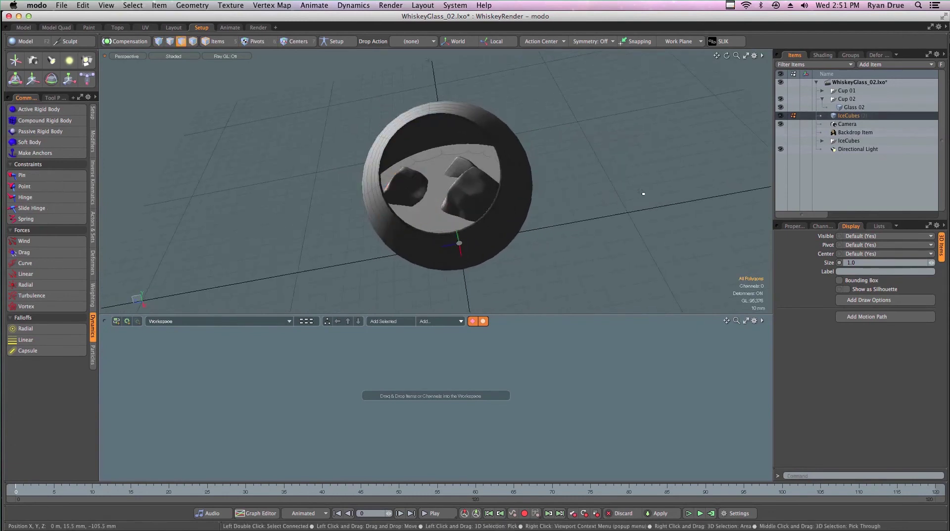
pyautogui.press('super+x')
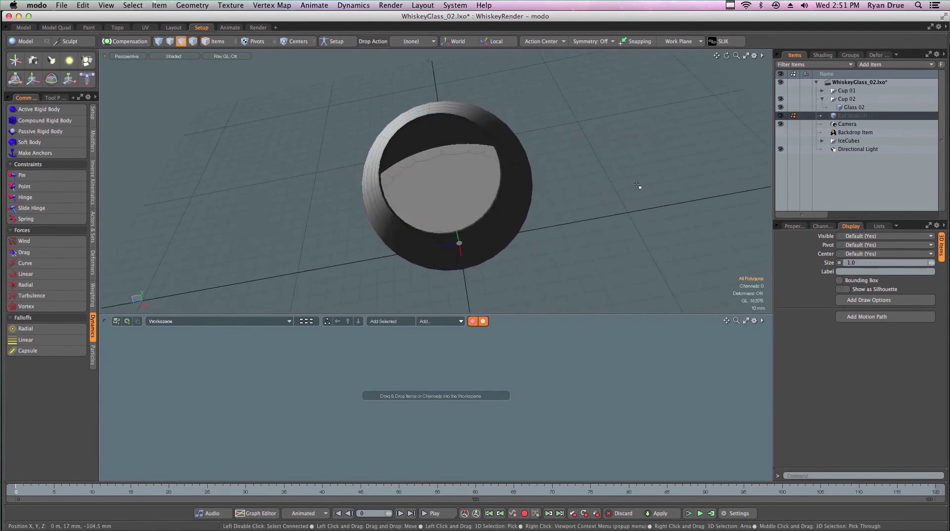
pyautogui.click(861, 109)
pyautogui.press('super+v')
pyautogui.moveTo(643, 222)
pyautogui.keyDown('alt'); pyautogui.mouseDown()
pyautogui.moveTo(569, 218)
pyautogui.moveTo(637, 225)
pyautogui.moveTo(657, 204)
pyautogui.mouseUp(); pyautogui.keyUp('alt')
# Undo the last changes made after pasting the cubes and select the emptied IceCubes mesh item.
pyautogui.moveTo(442, 217)
pyautogui.mouseDown()
pyautogui.moveTo(438, 154)
pyautogui.moveTo(567, 207)
pyautogui.mouseUp()
pyautogui.press('super+z')
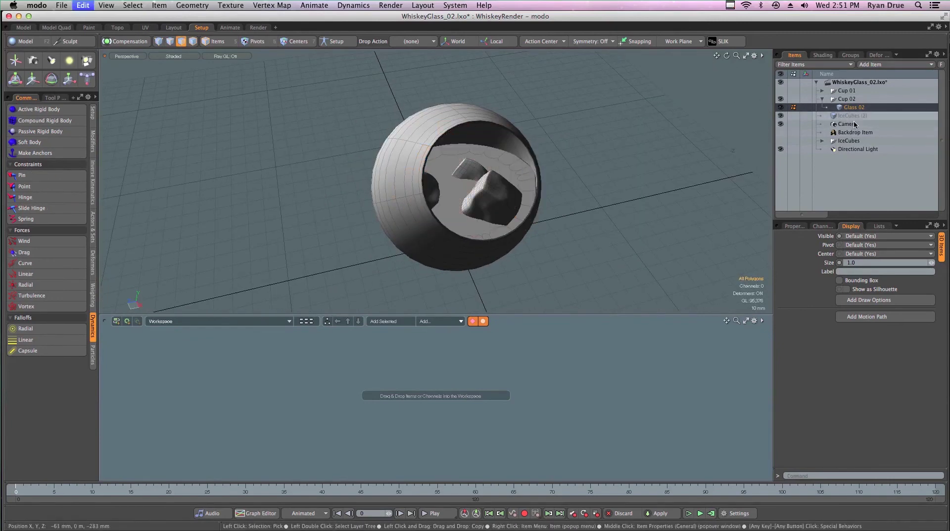
pyautogui.press('super+z')
pyautogui.click(851, 117)
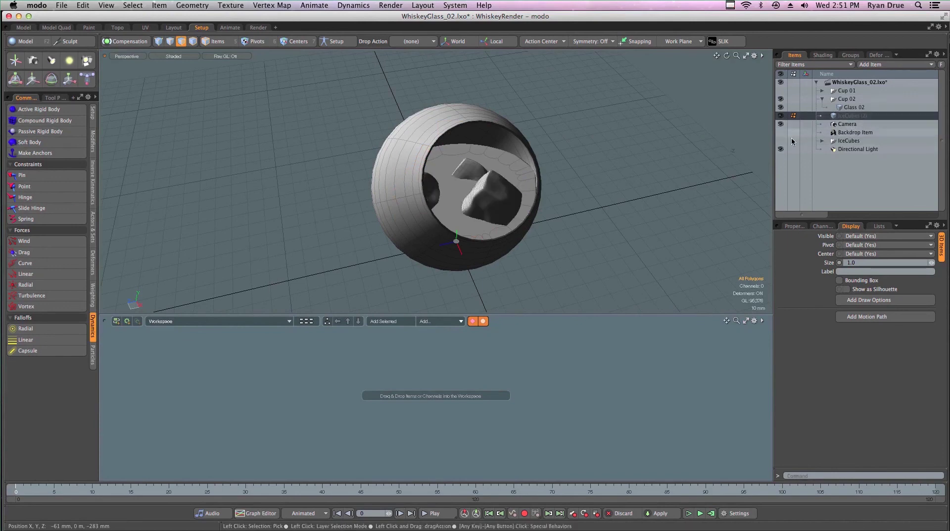
pyautogui.keyDown('alt'); pyautogui.moveTo(631, 221); pyautogui.dragTo(702, 155); pyautogui.keyUp('alt')
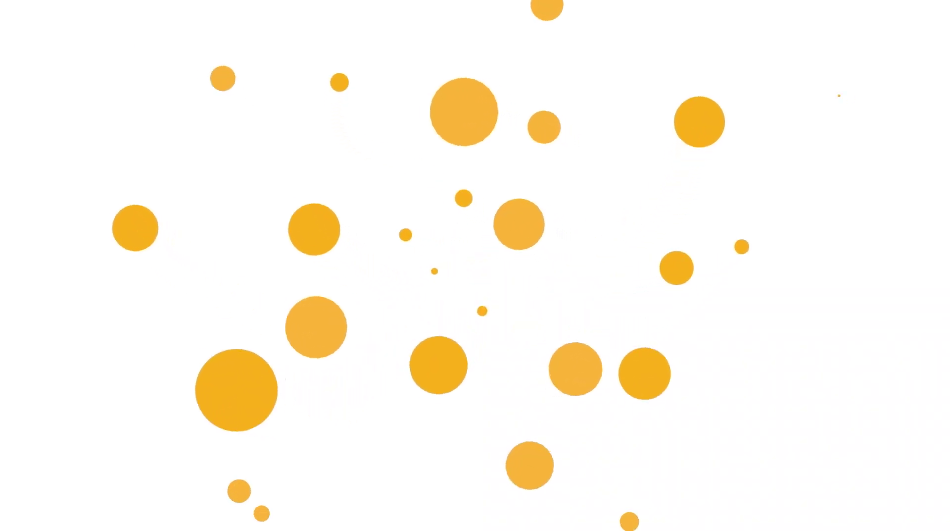